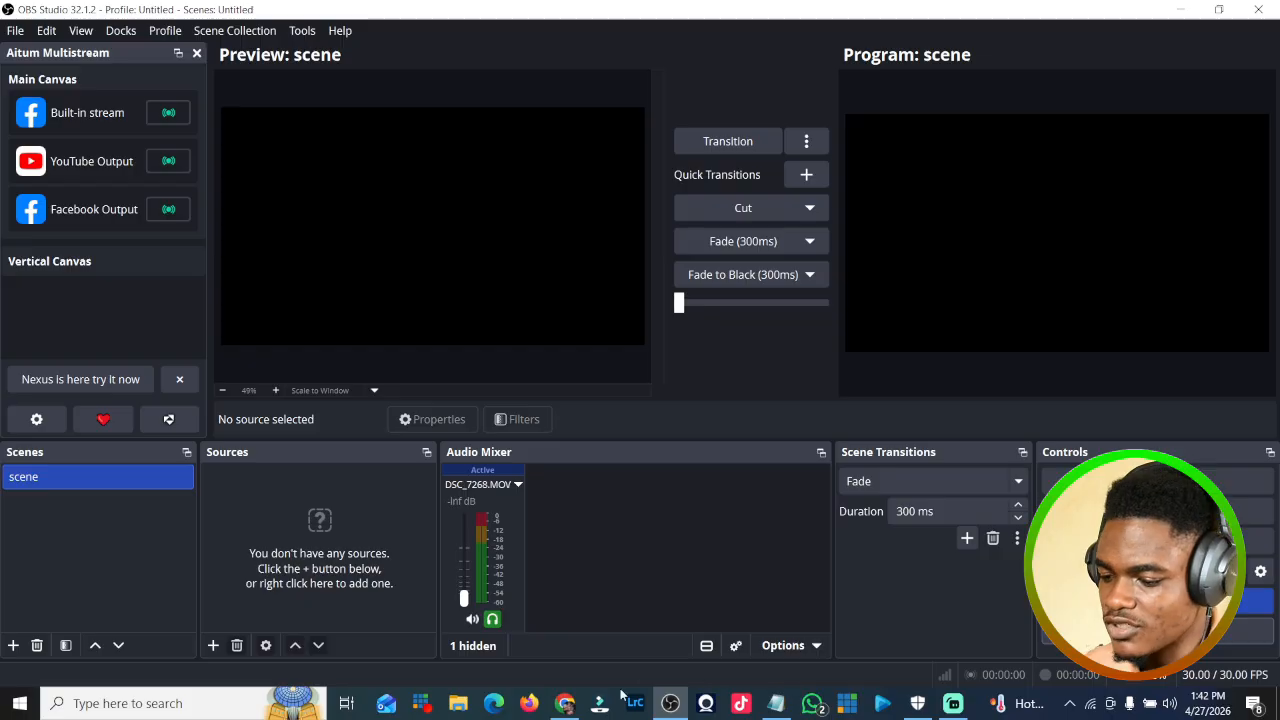
- Switch to Chrome and download the Windows installer for Aitum Multistream 1.0.7 from its OBS forum page
left_click(565, 703)
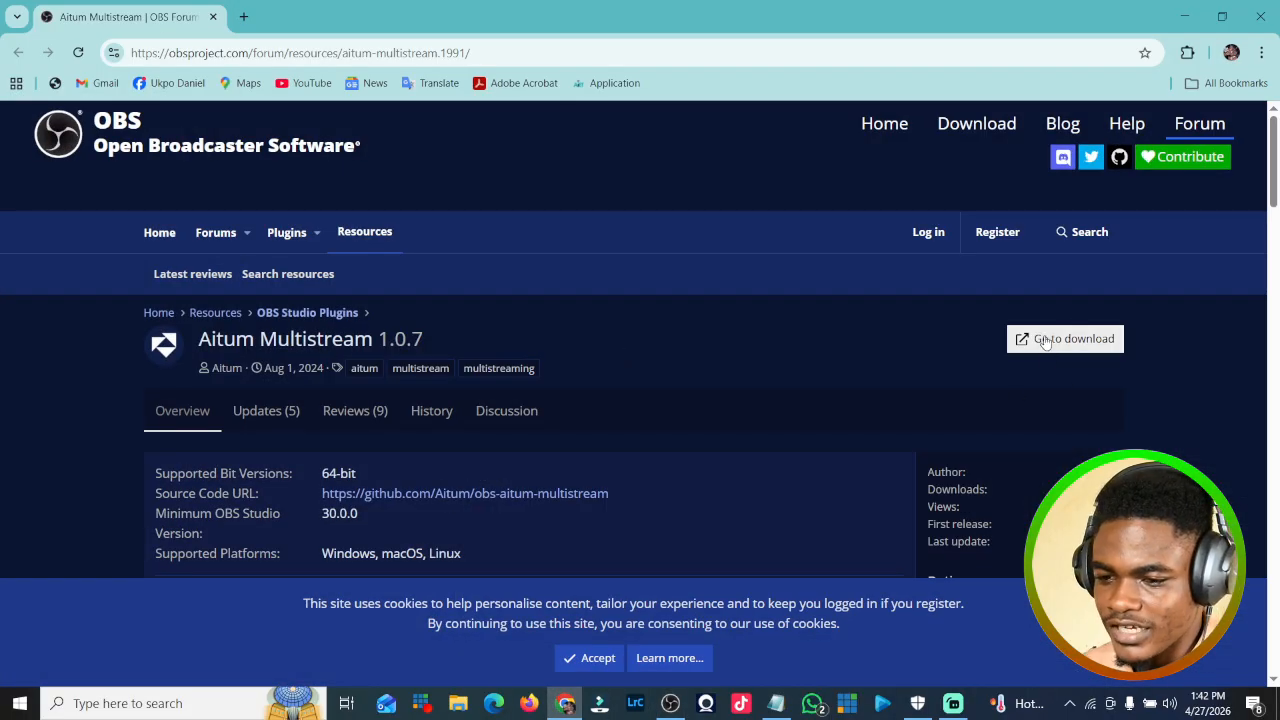
left_click(1086, 338)
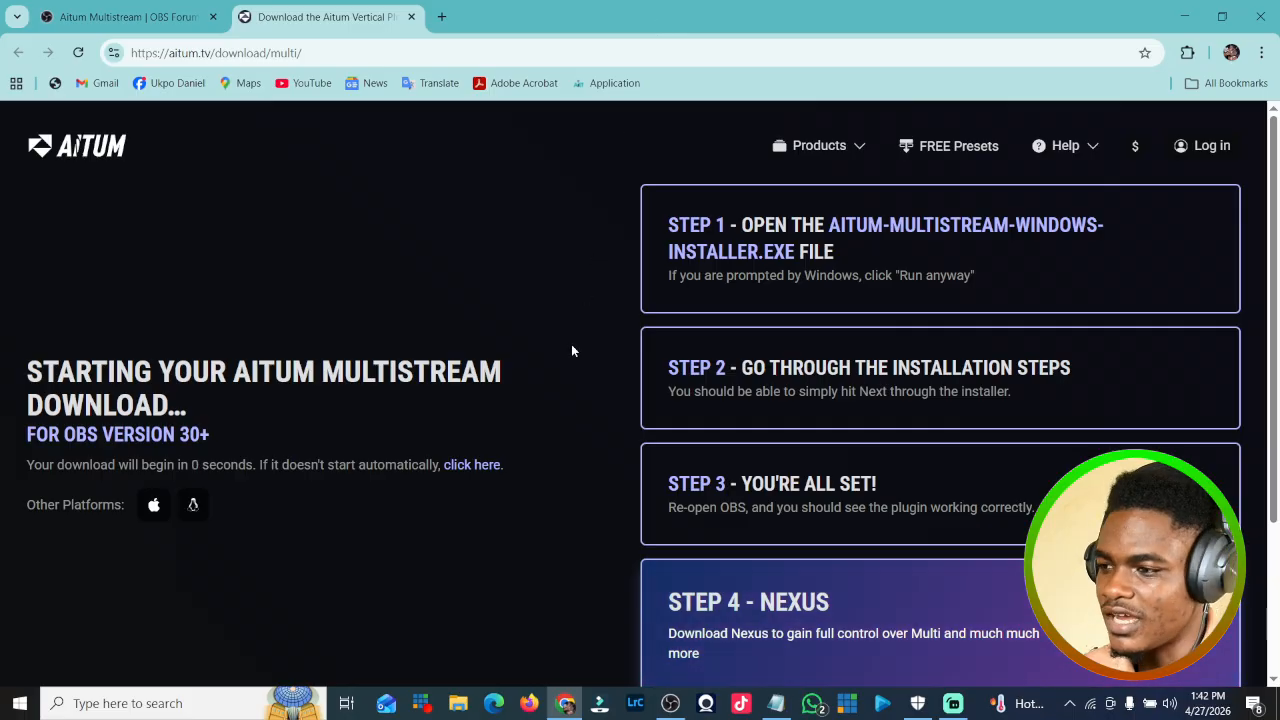
scroll(571, 344, "down", 2)
scroll(571, 344, "up", 2)
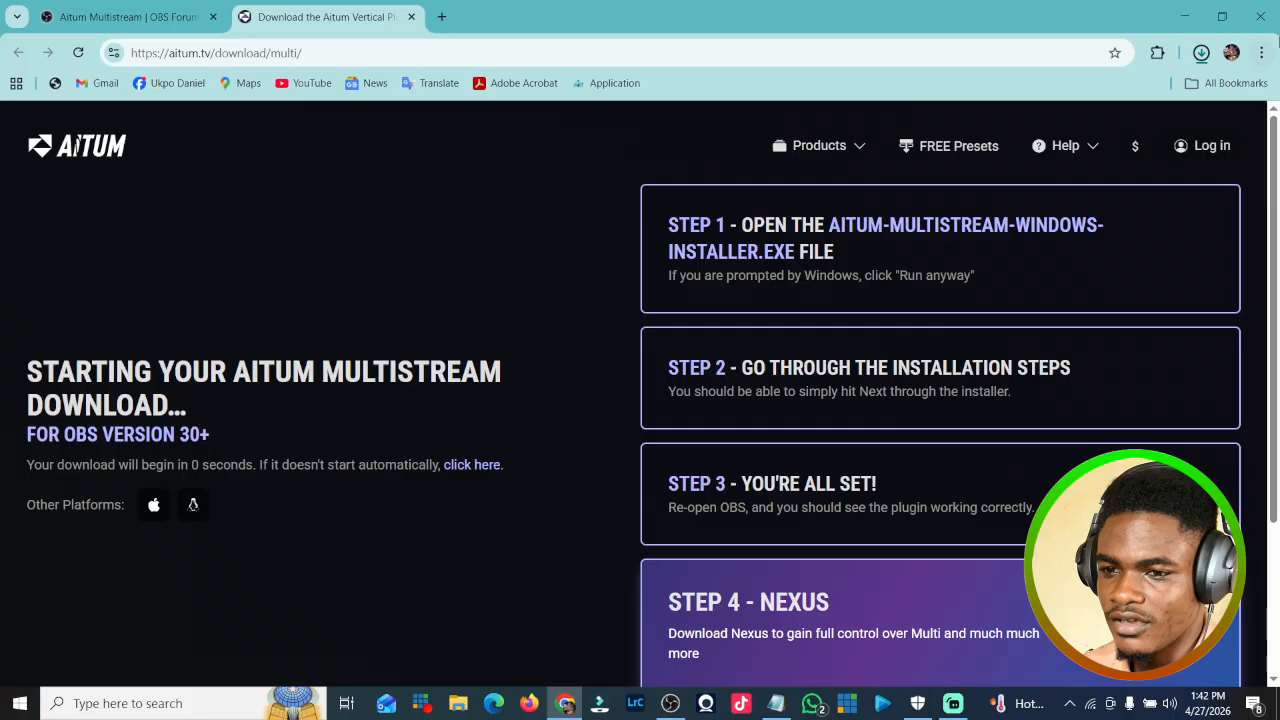
- Launch the downloaded Aitum Multistream installer, proceed to the installation preparation page, and cancel the setup
left_click(1208, 54)
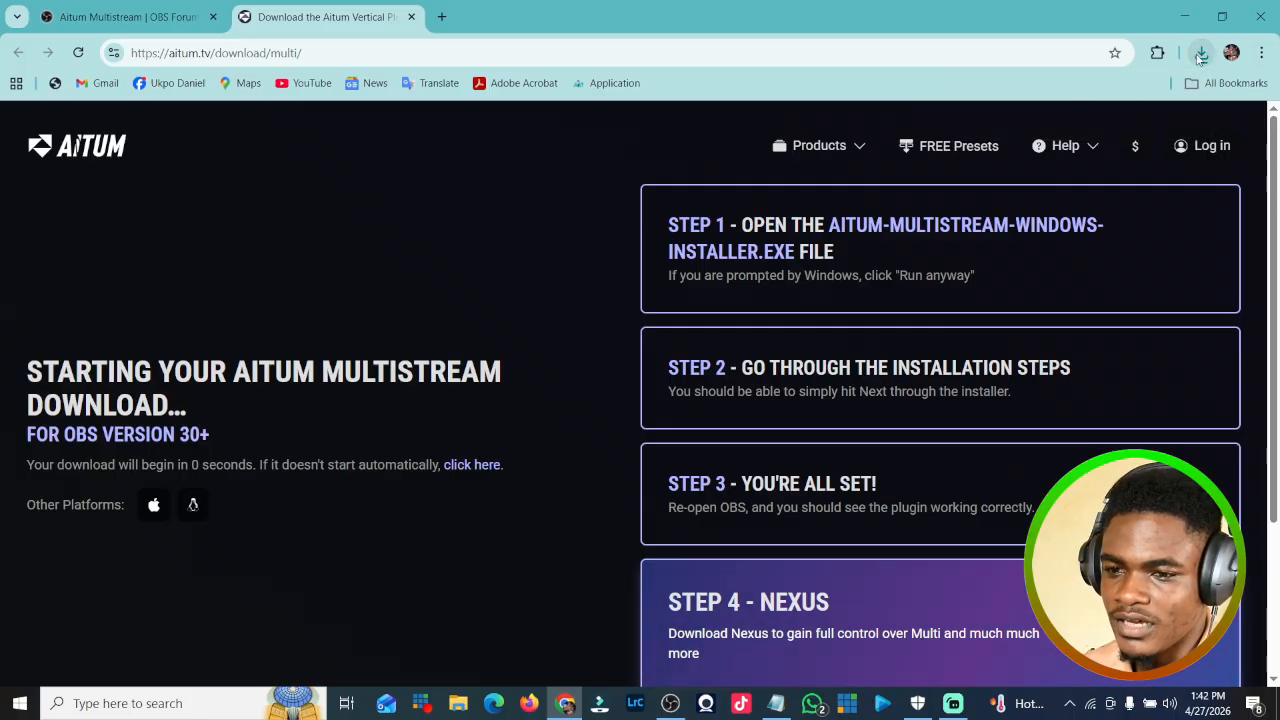
left_click(1203, 55)
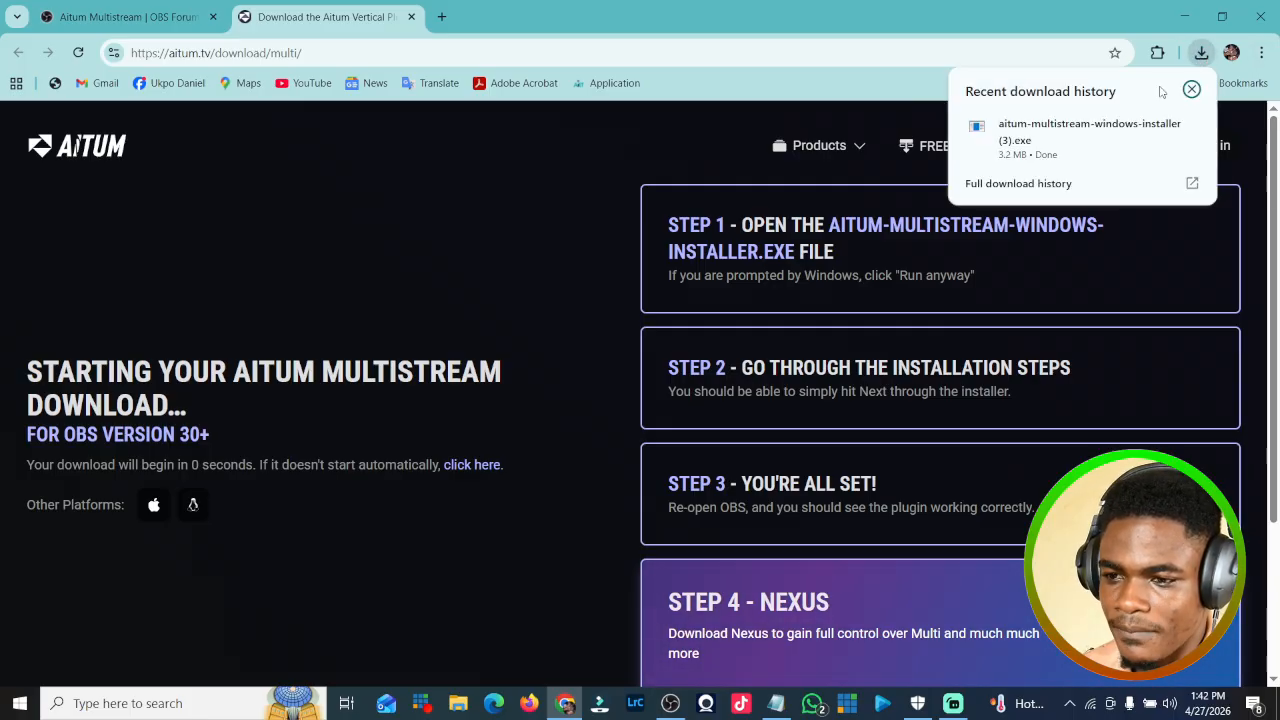
left_click(1104, 128)
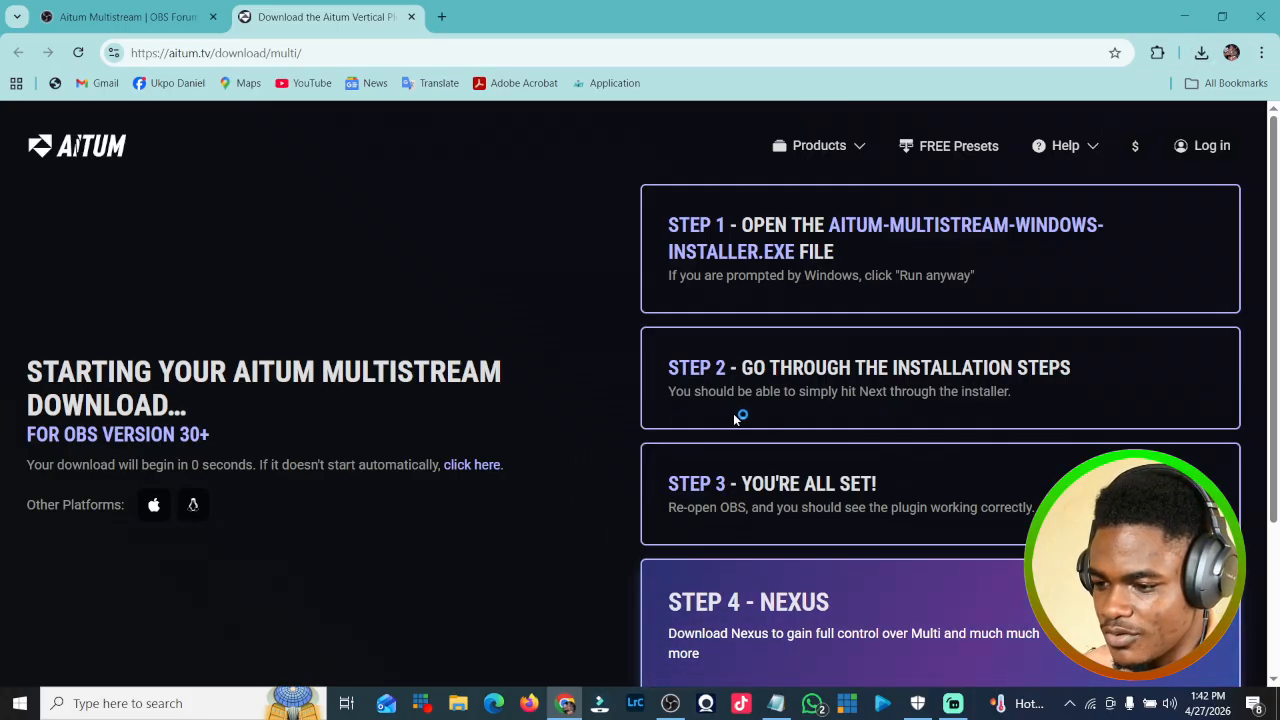
left_click(776, 512)
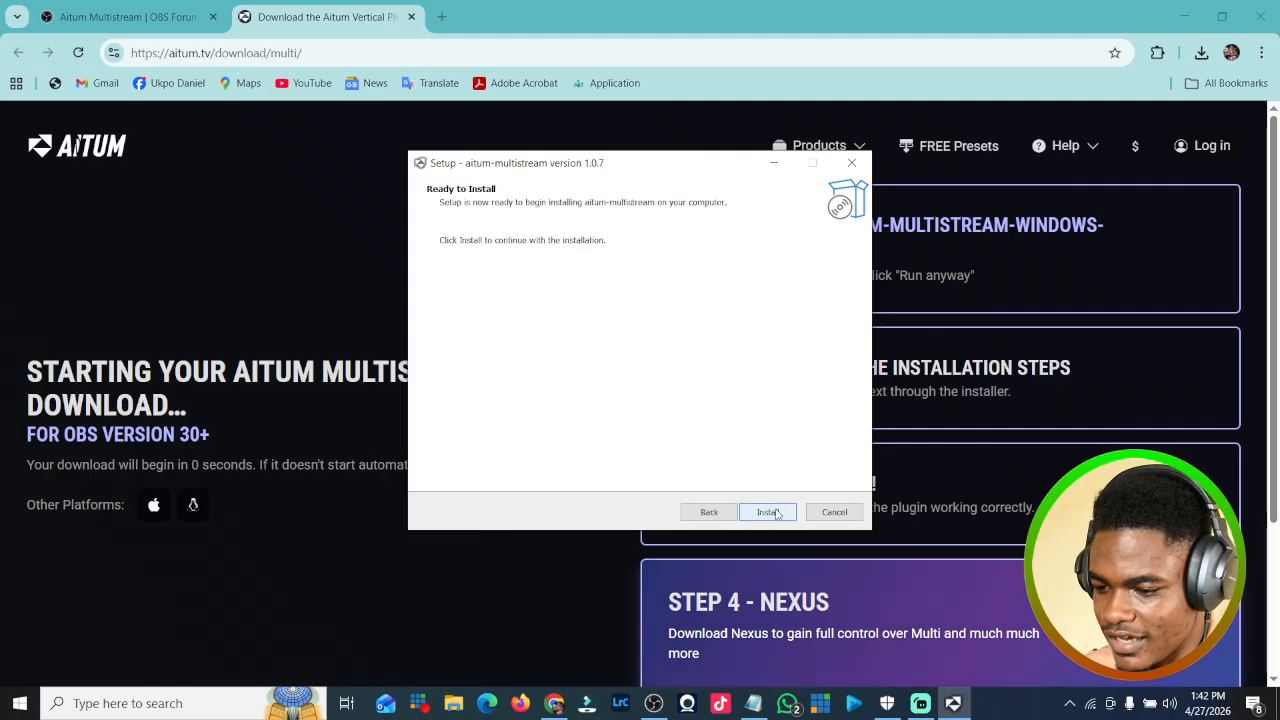
left_click(769, 512)
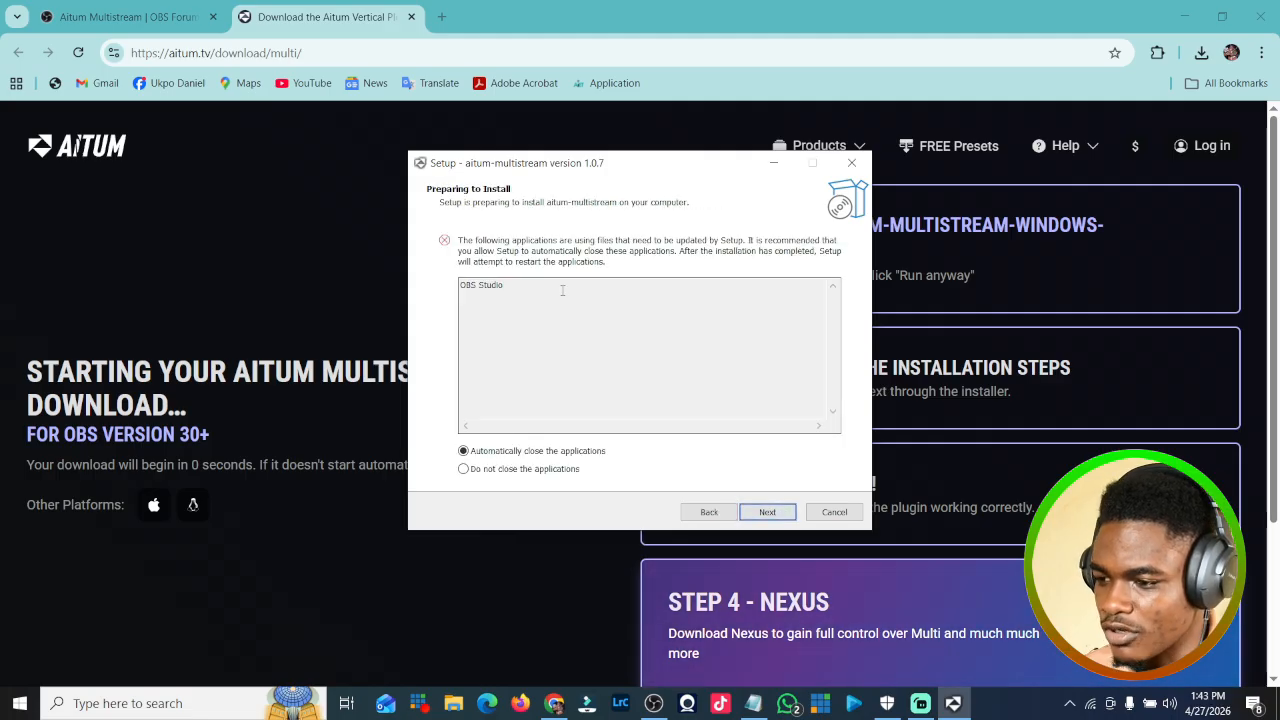
left_click(834, 512)
left_click(708, 440)
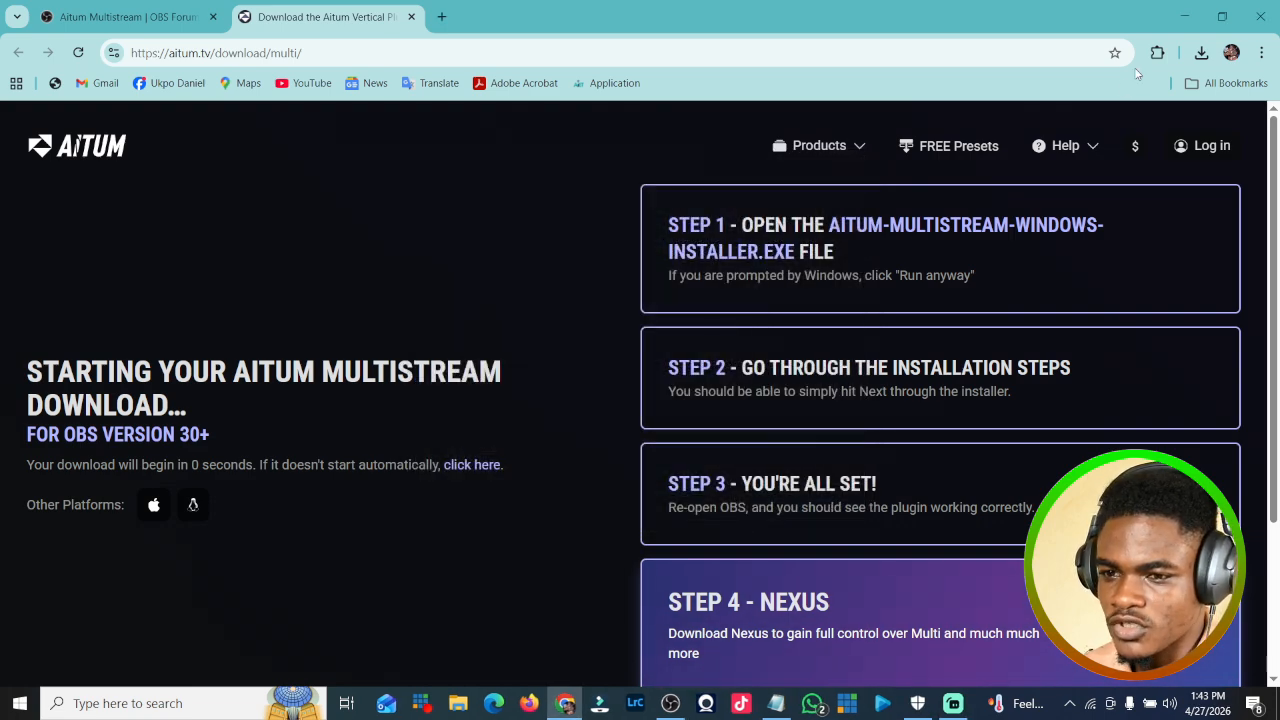
- Switch to OBS Studio and show the Aitum Multistream dock
mouse_move(670, 703)
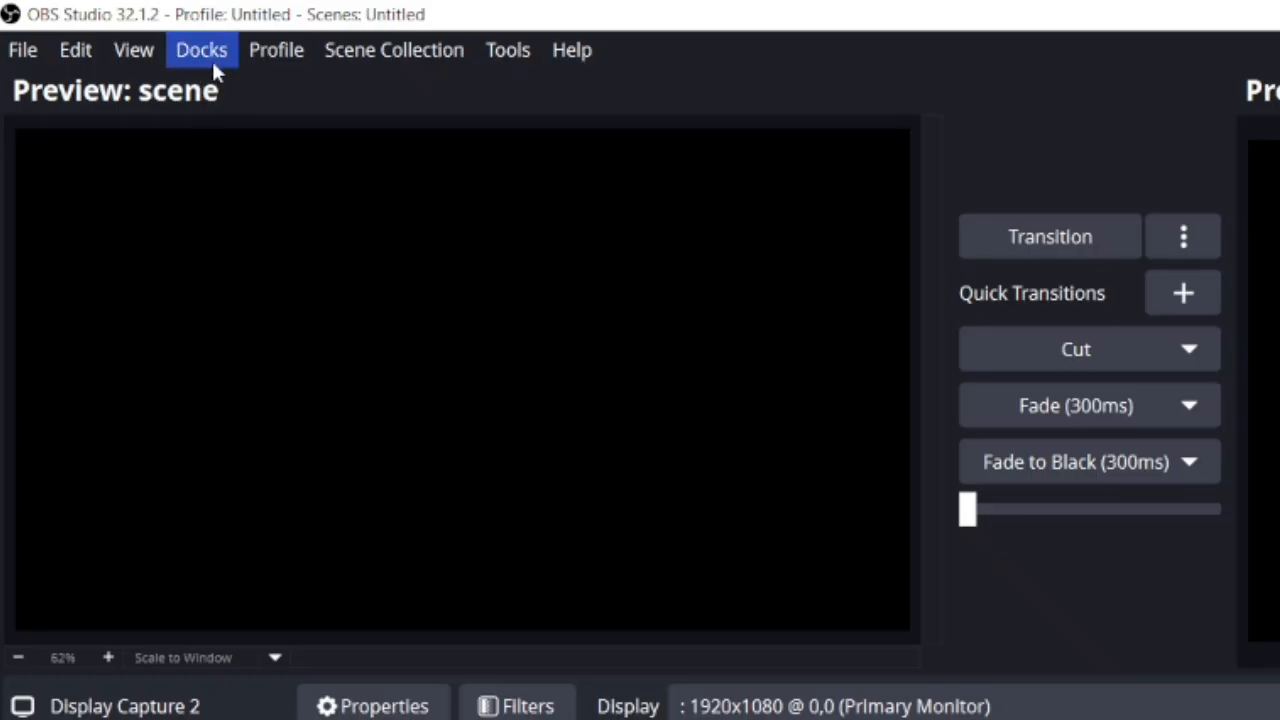
left_click(206, 52)
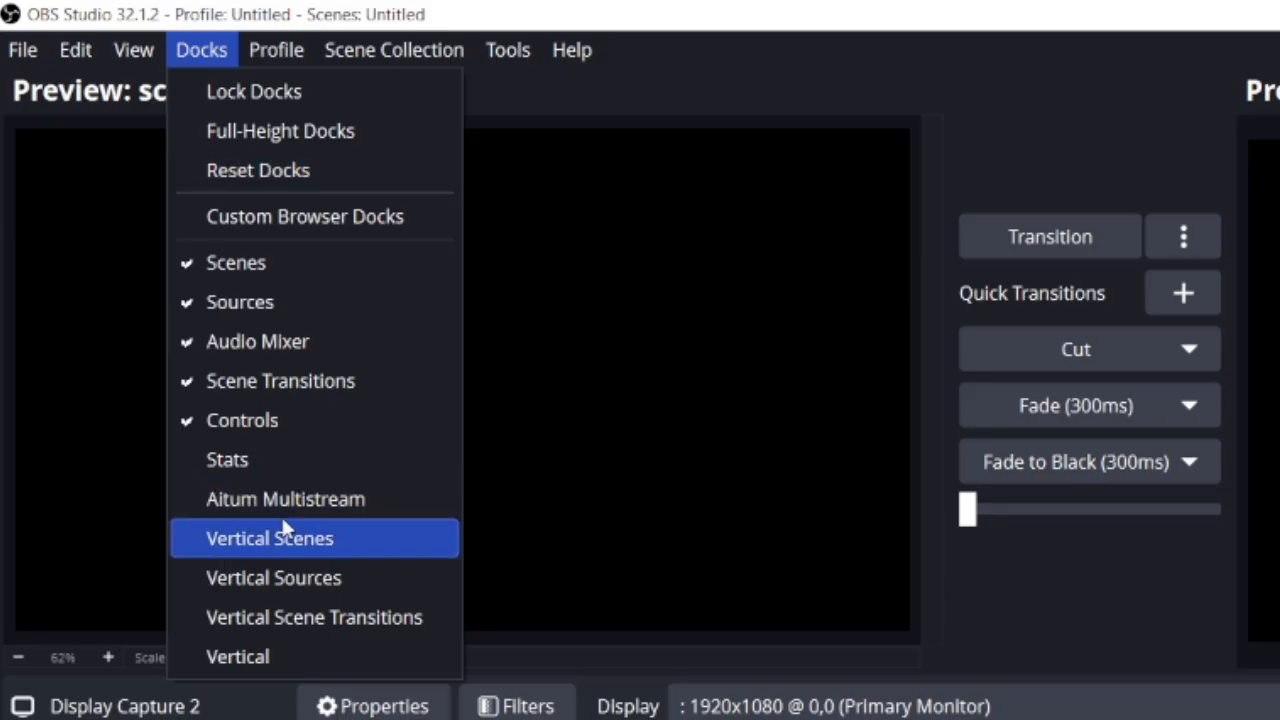
left_click(213, 503)
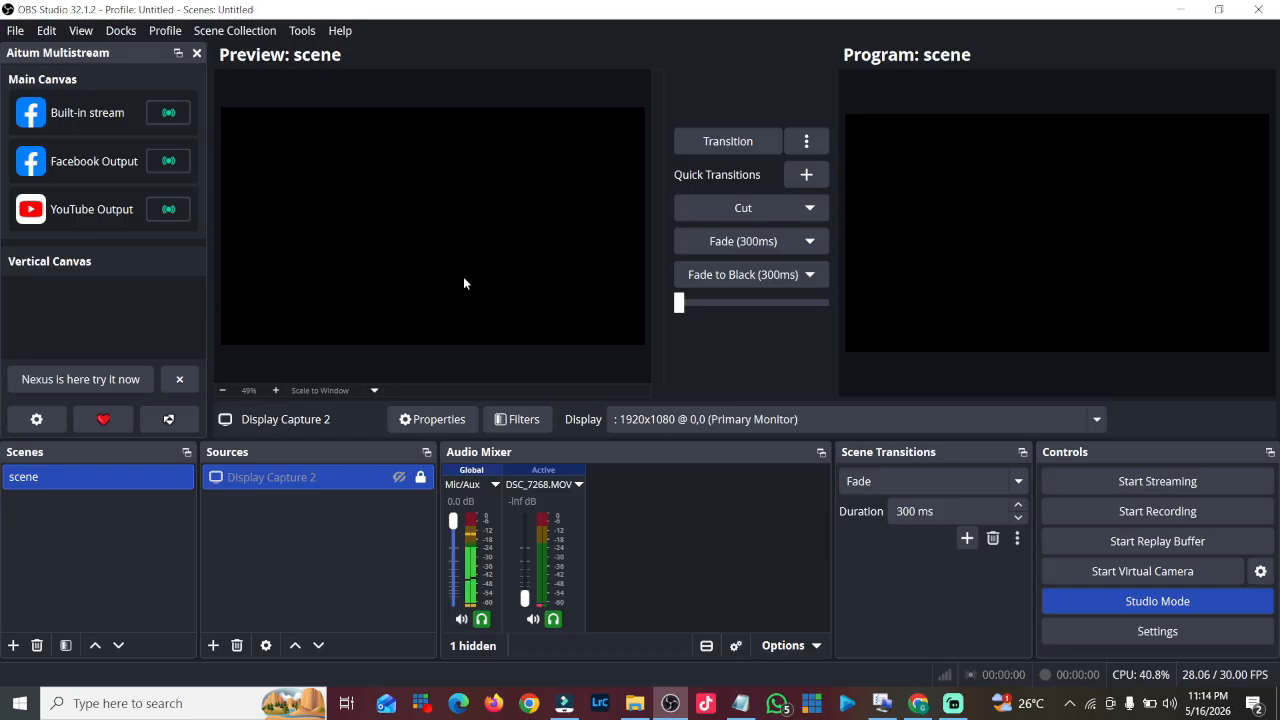
left_click_drag(112, 58, 60, 66)
mouse_move(140, 440)
left_mouse_down()
mouse_move(128, 332)
mouse_move(137, 438)
left_mouse_up()
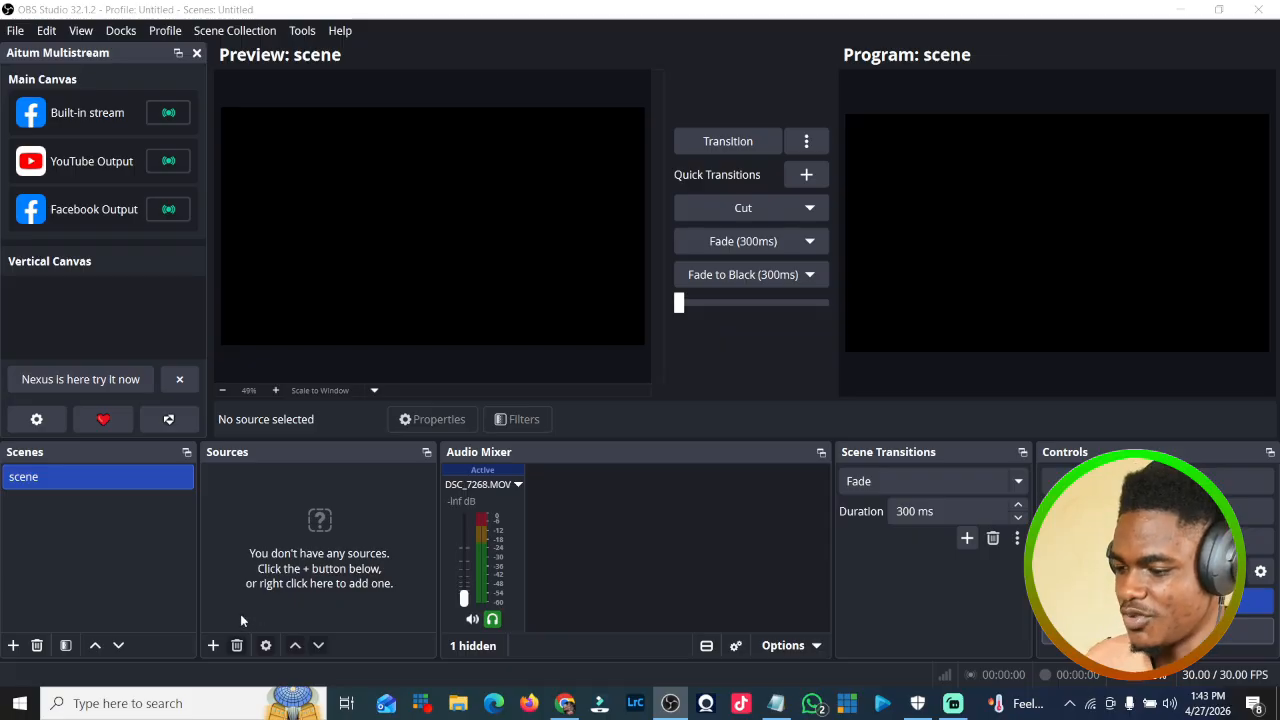
- Add a new Media source to the scene and enable looping for it
left_click(215, 647)
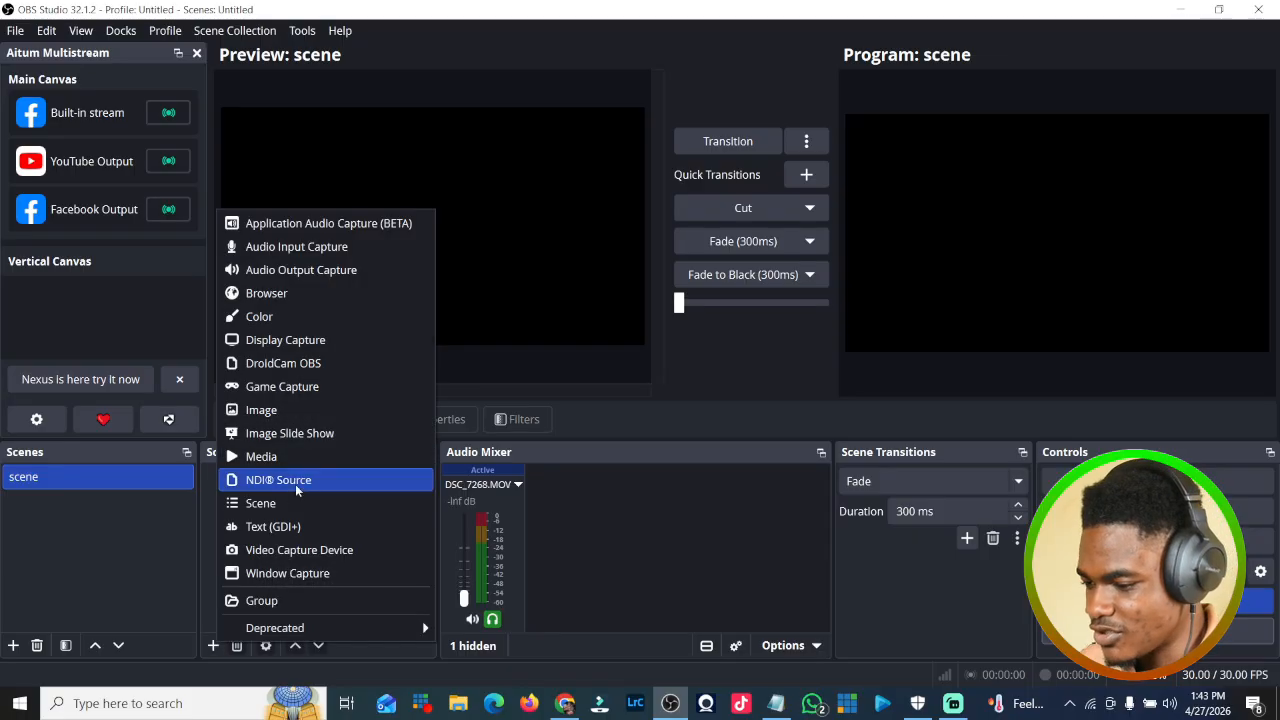
left_click(270, 451)
left_click(677, 451)
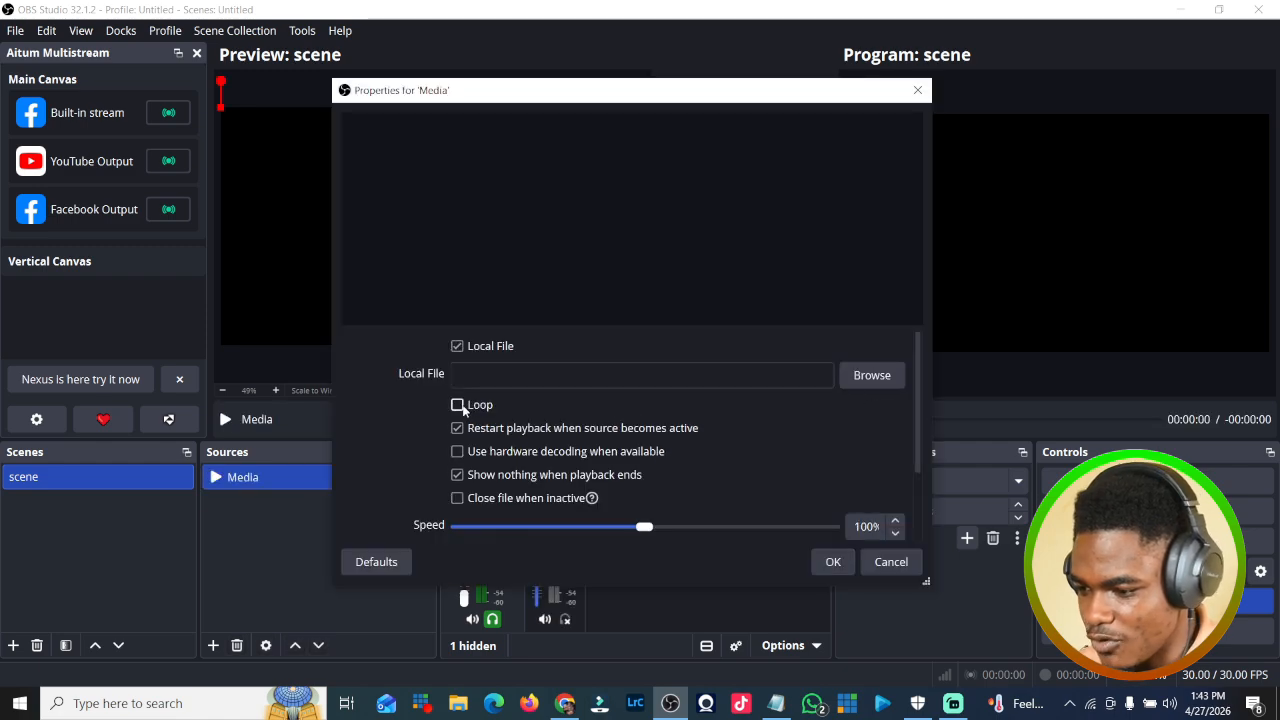
left_click(457, 405)
- Load the GENTLE MEDIA INTRO video from the Desktop as the media source's local file
left_click(888, 374)
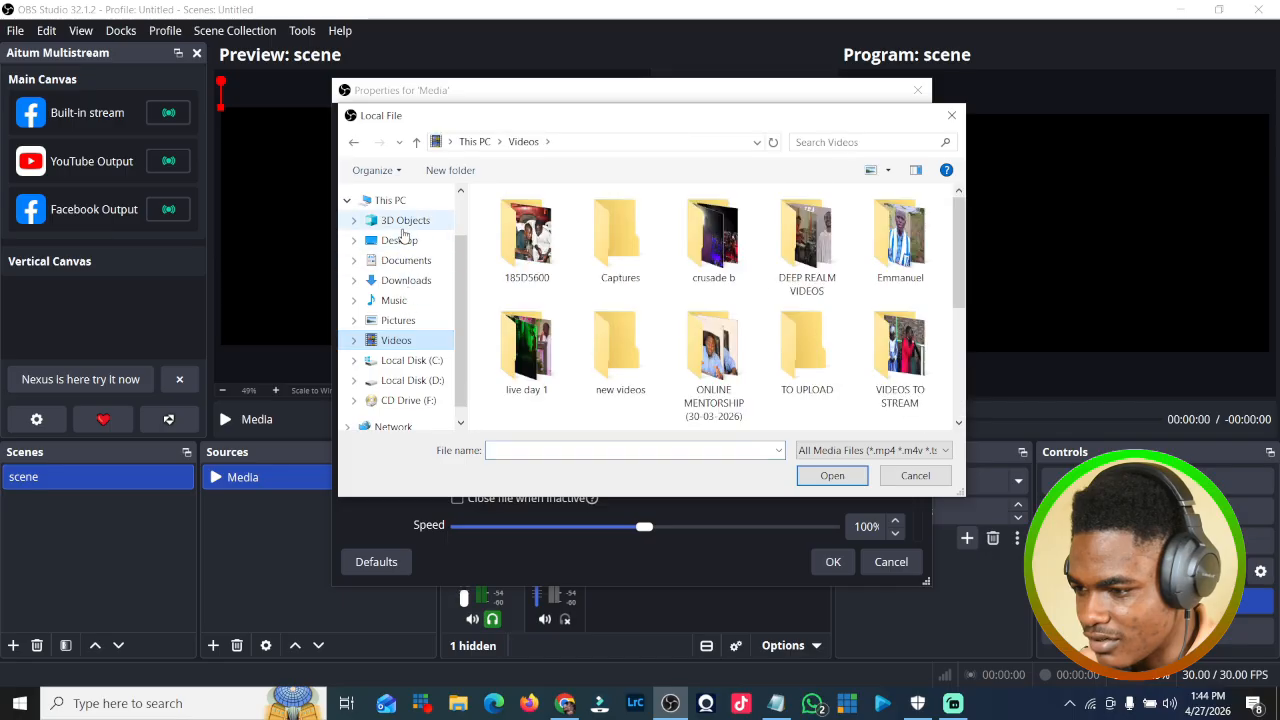
left_click(405, 220)
left_click(401, 241)
left_click(912, 252)
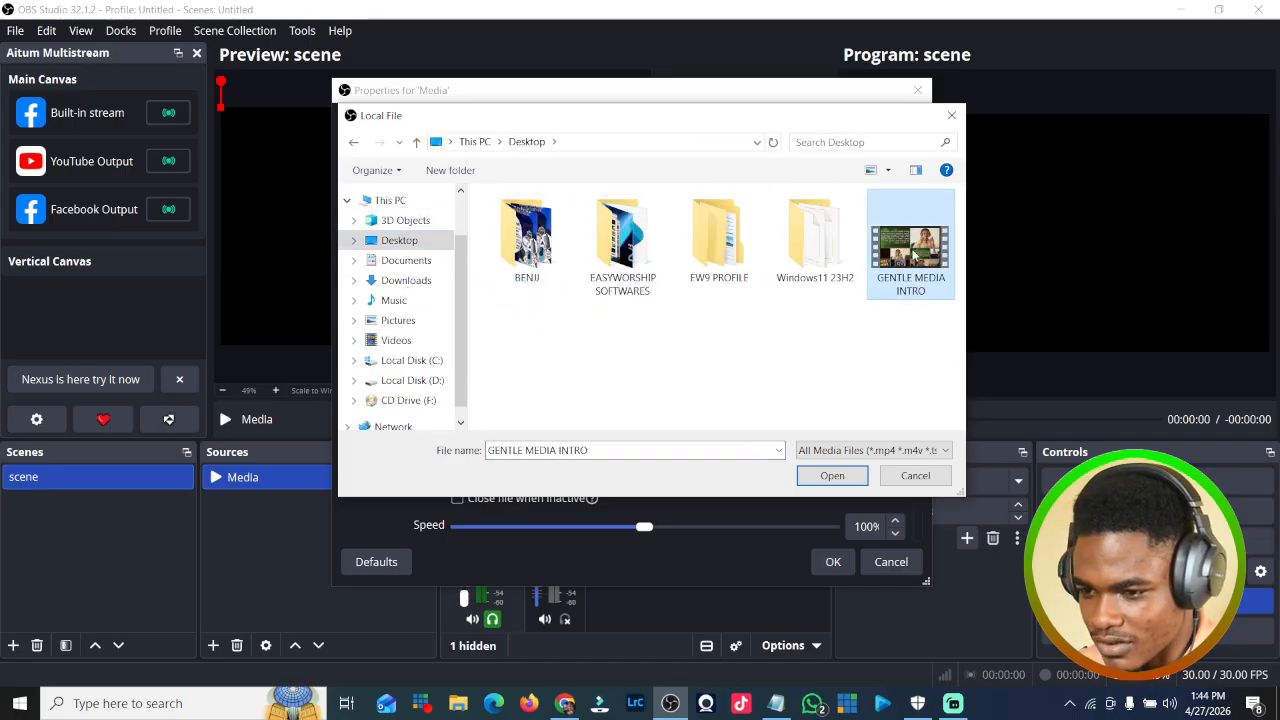
left_click(832, 475)
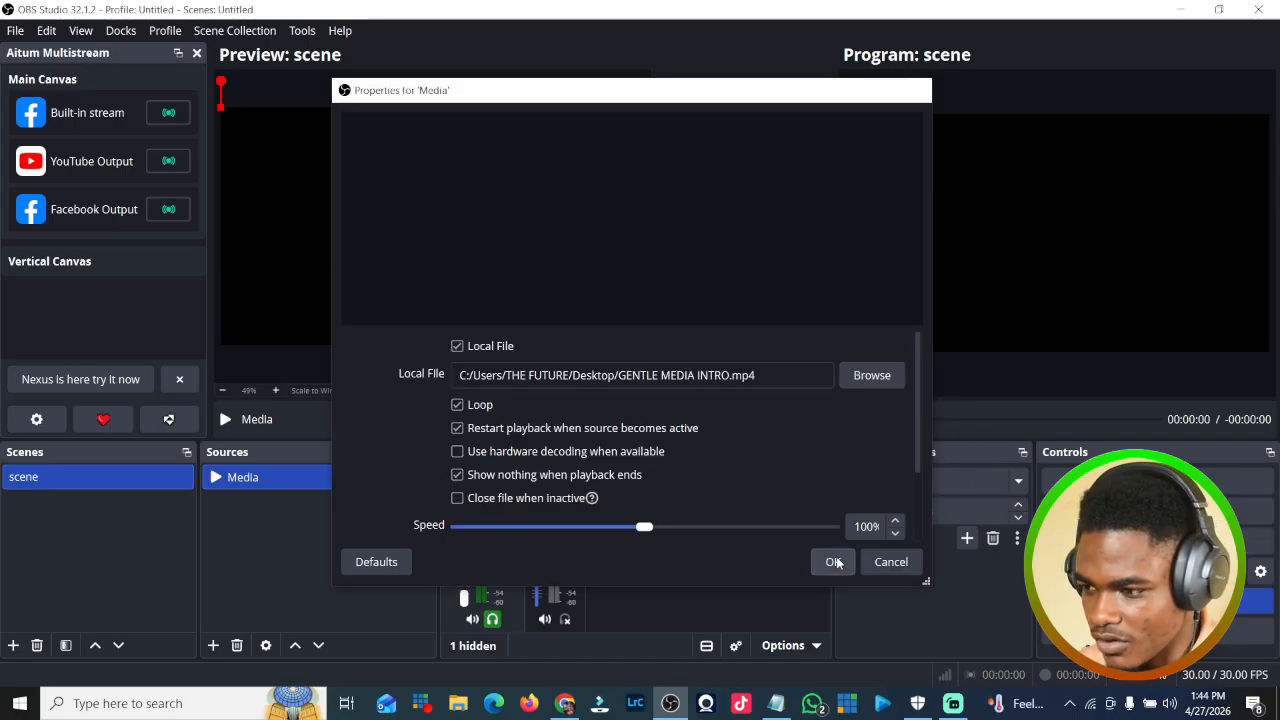
left_click(833, 561)
- Stretch the media source to fill the screen and lock it in the source list
right_click(297, 152)
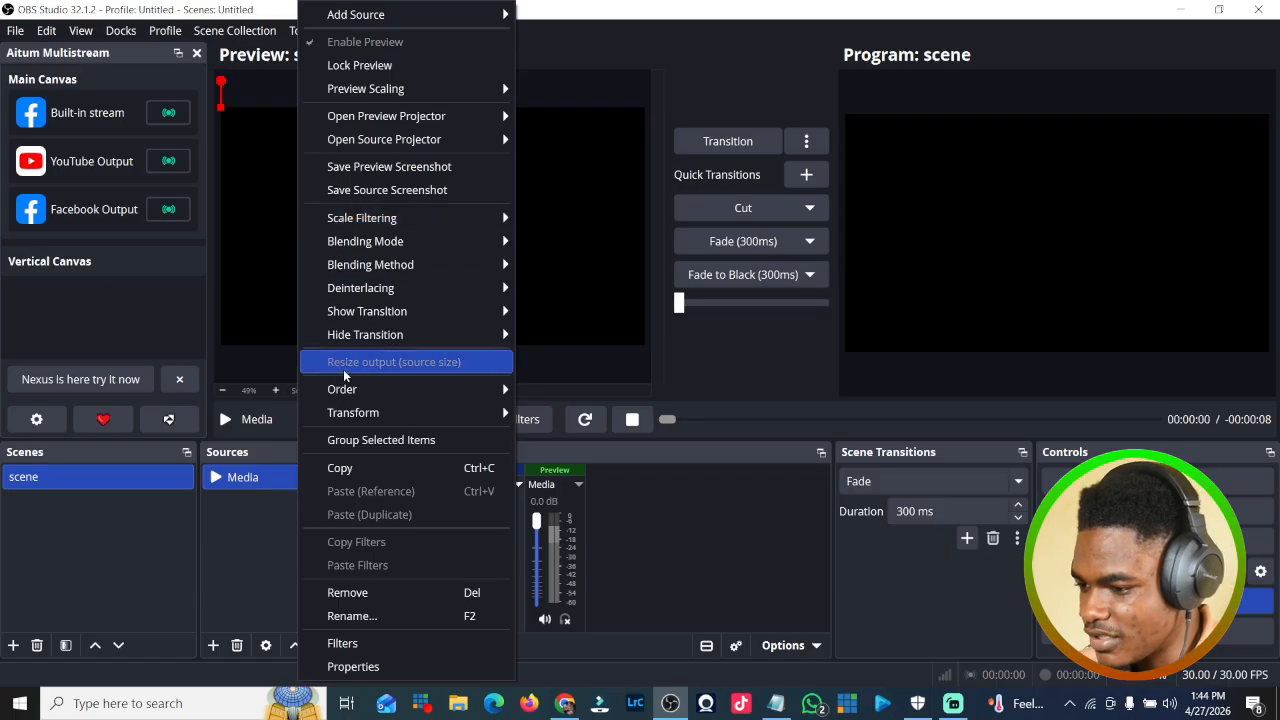
mouse_move(352, 412)
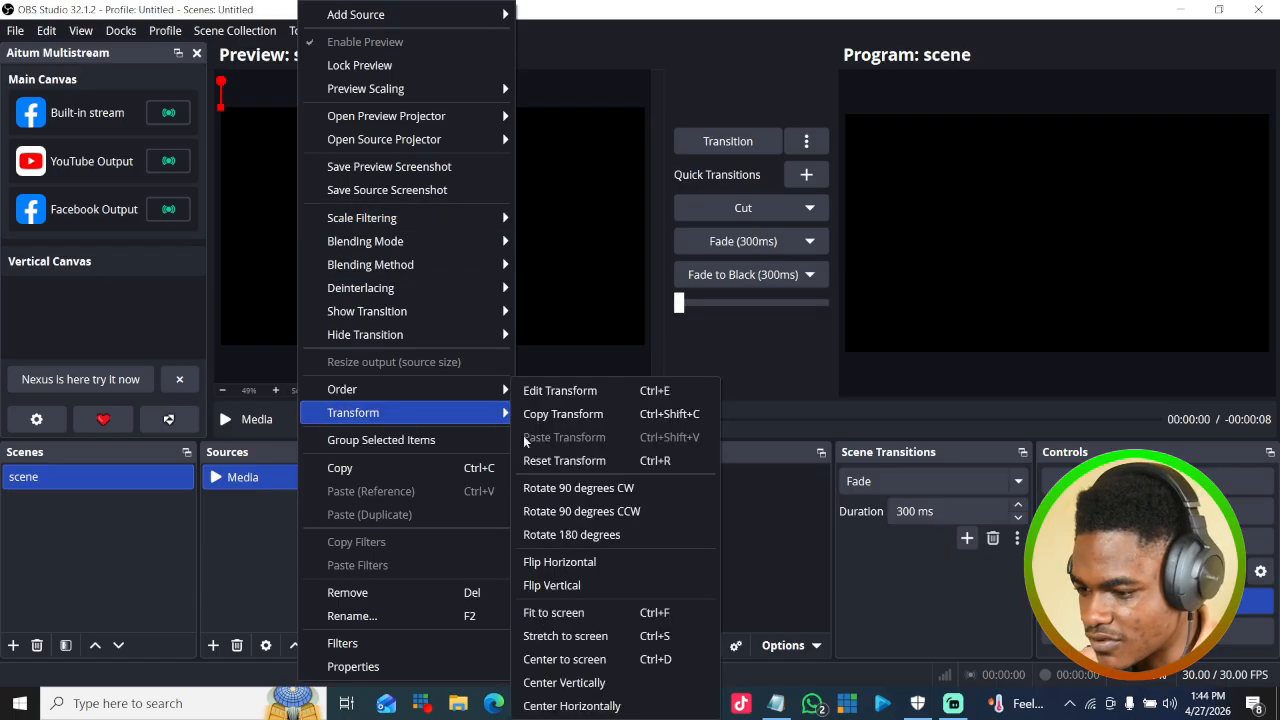
left_click(607, 636)
left_click(420, 477)
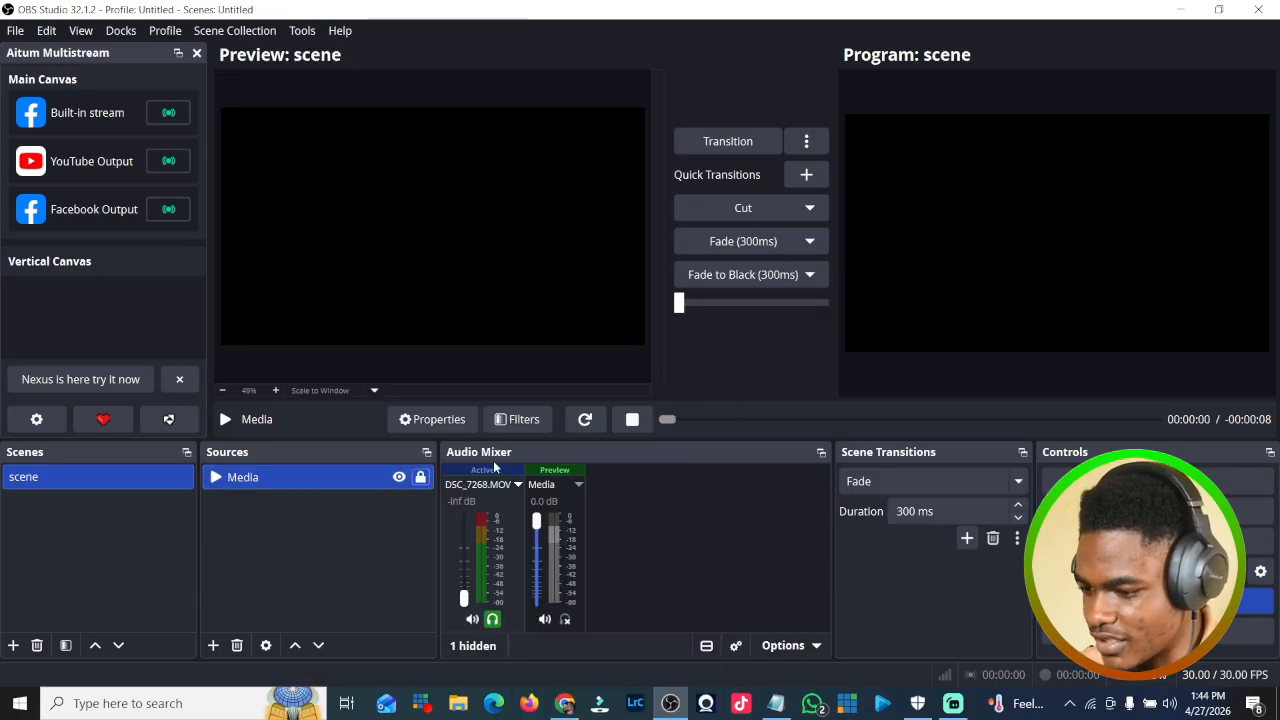
- Stop the media source's playback and restart it from the beginning
left_click(632, 419)
left_click(585, 419)
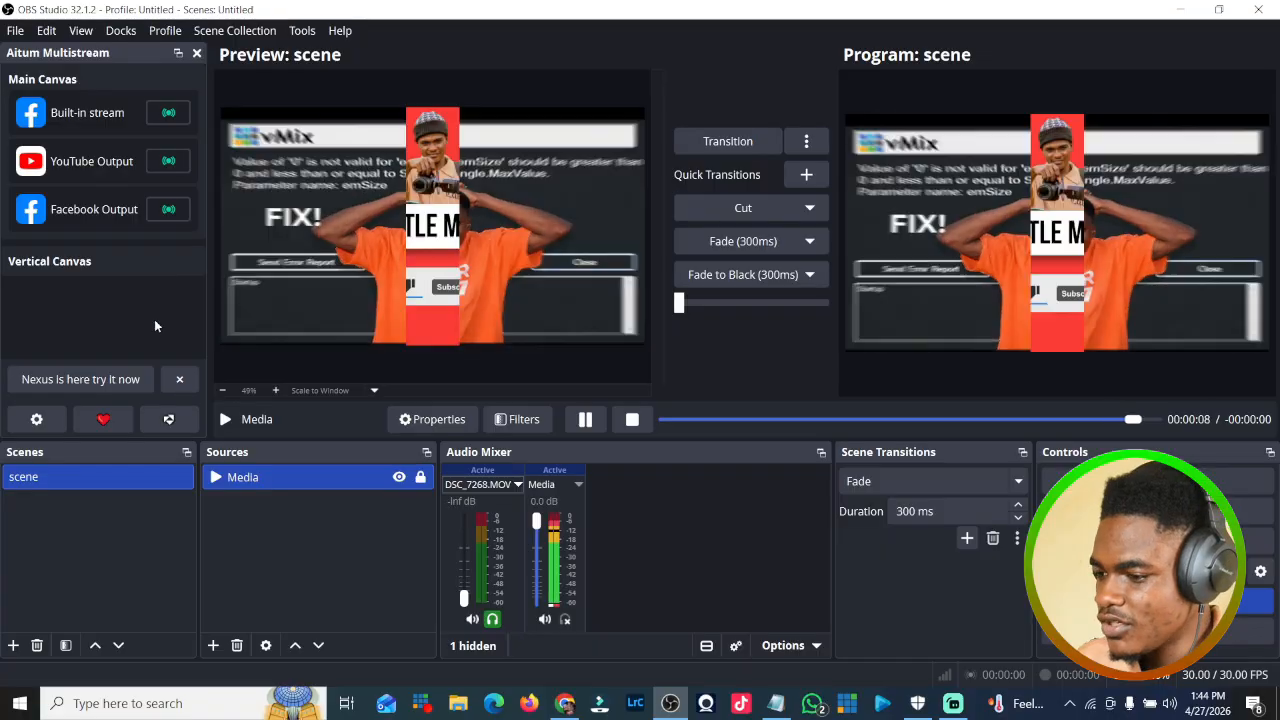
- Switch to Chrome, open Facebook in a new tab, and set up a live video with the Go live option
left_click(565, 703)
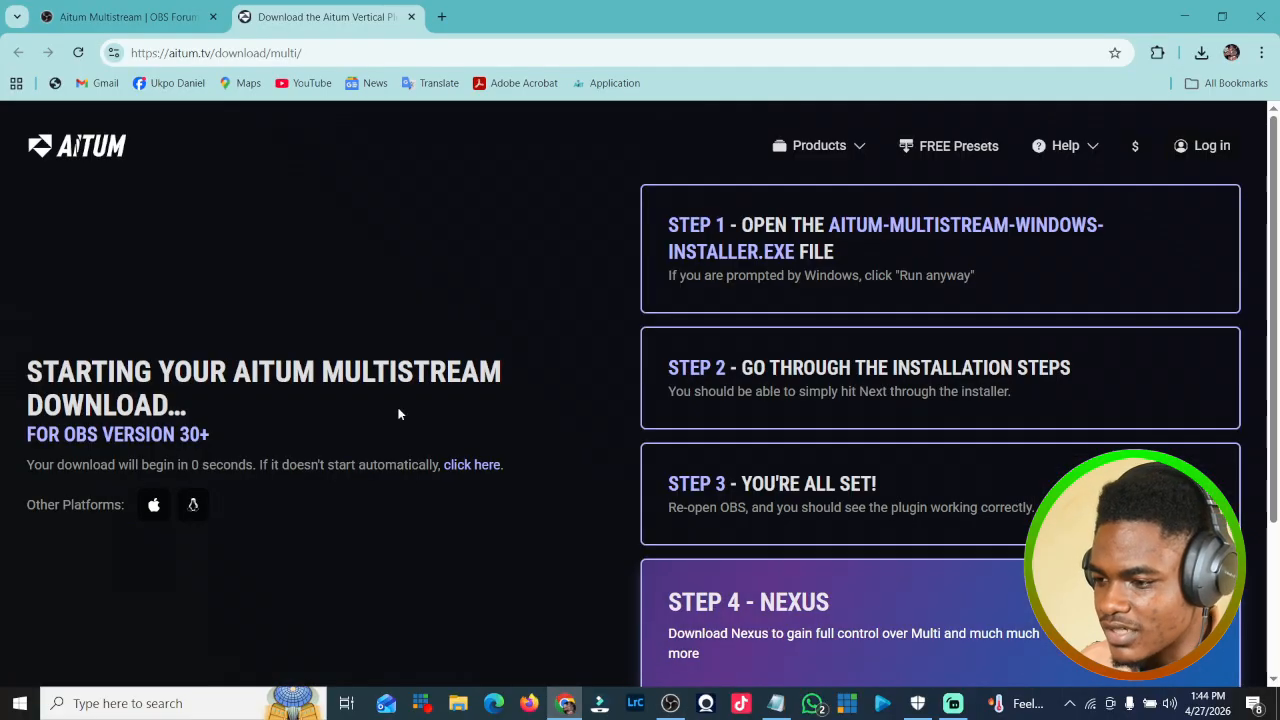
left_click(441, 16)
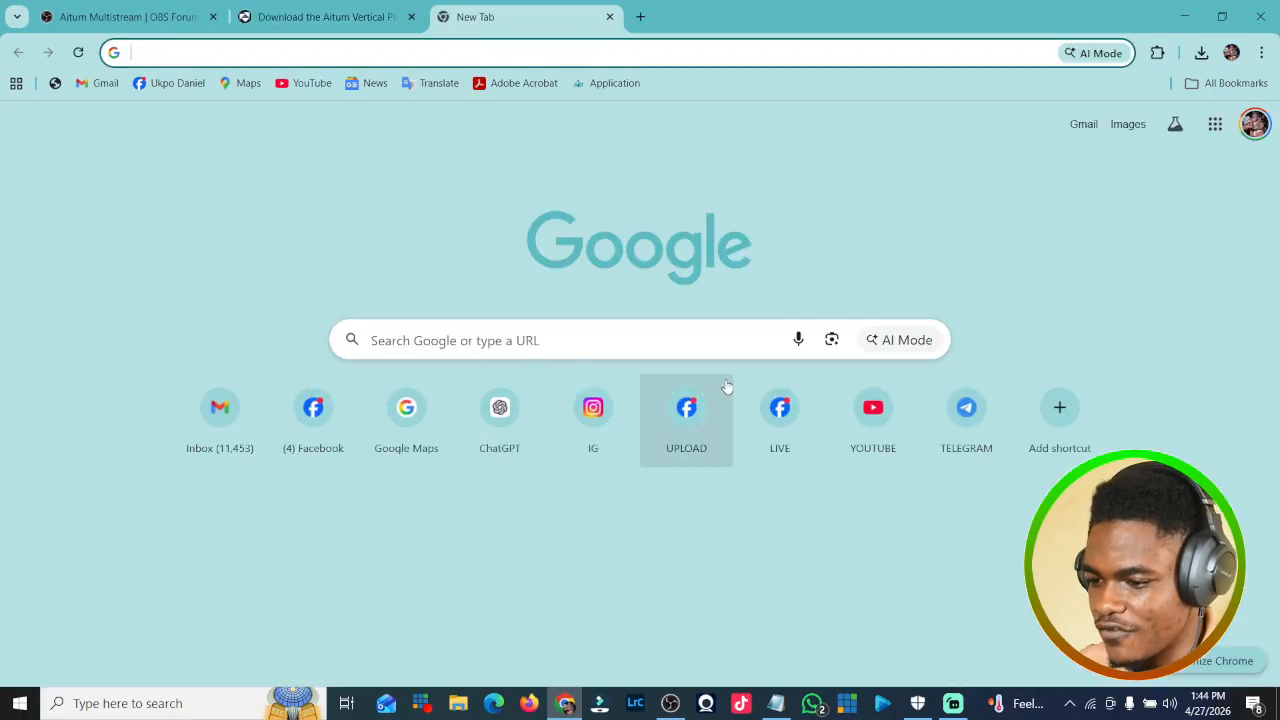
left_click(337, 415)
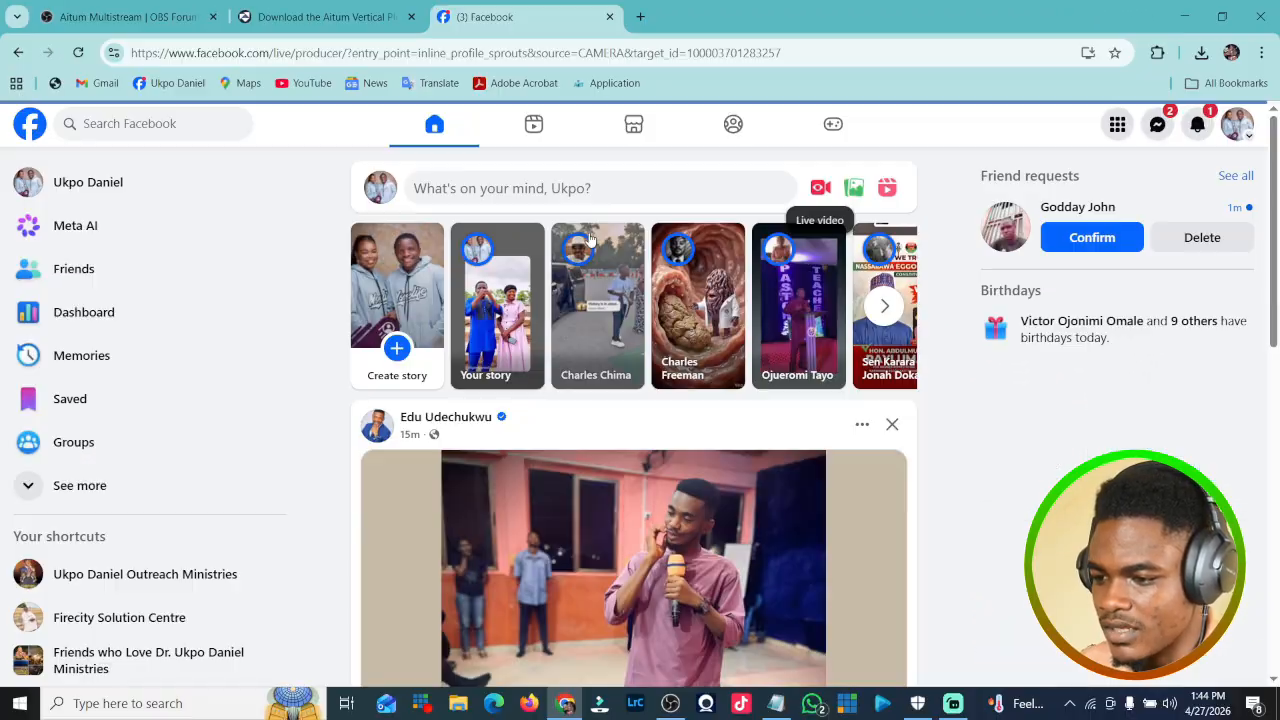
left_click(697, 318)
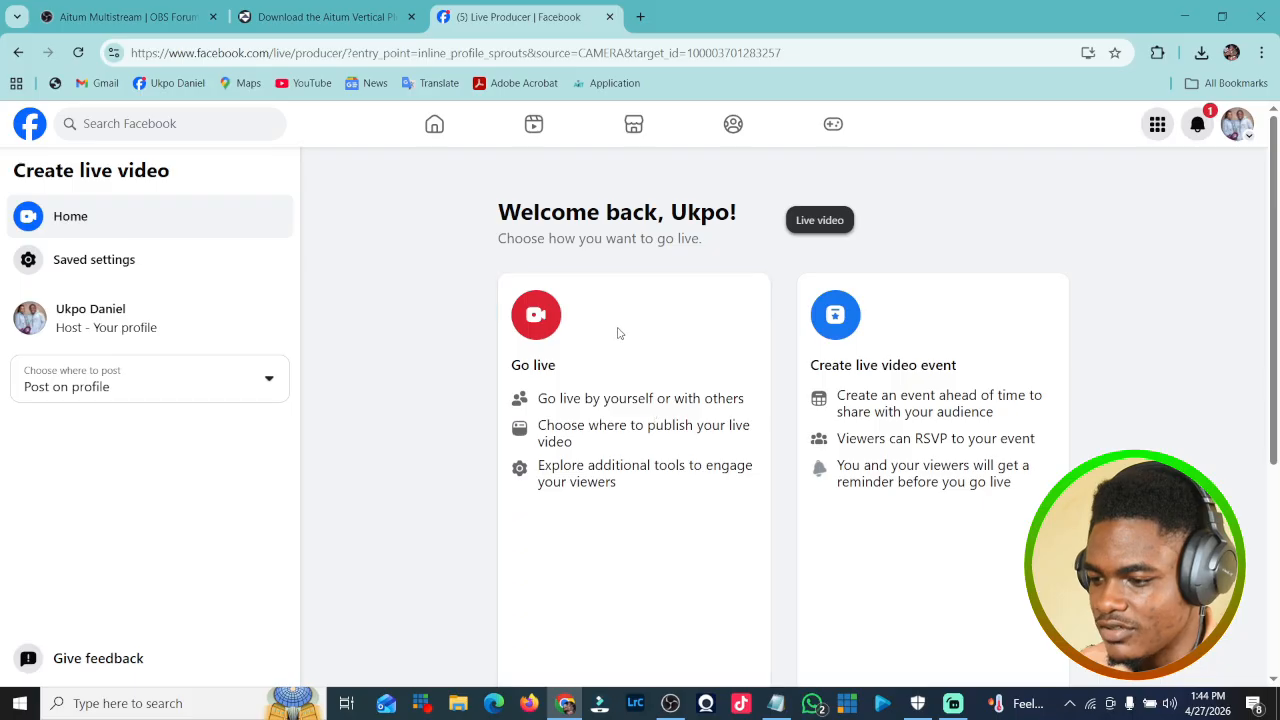
scroll(617, 331, "down", 2)
left_click(630, 541)
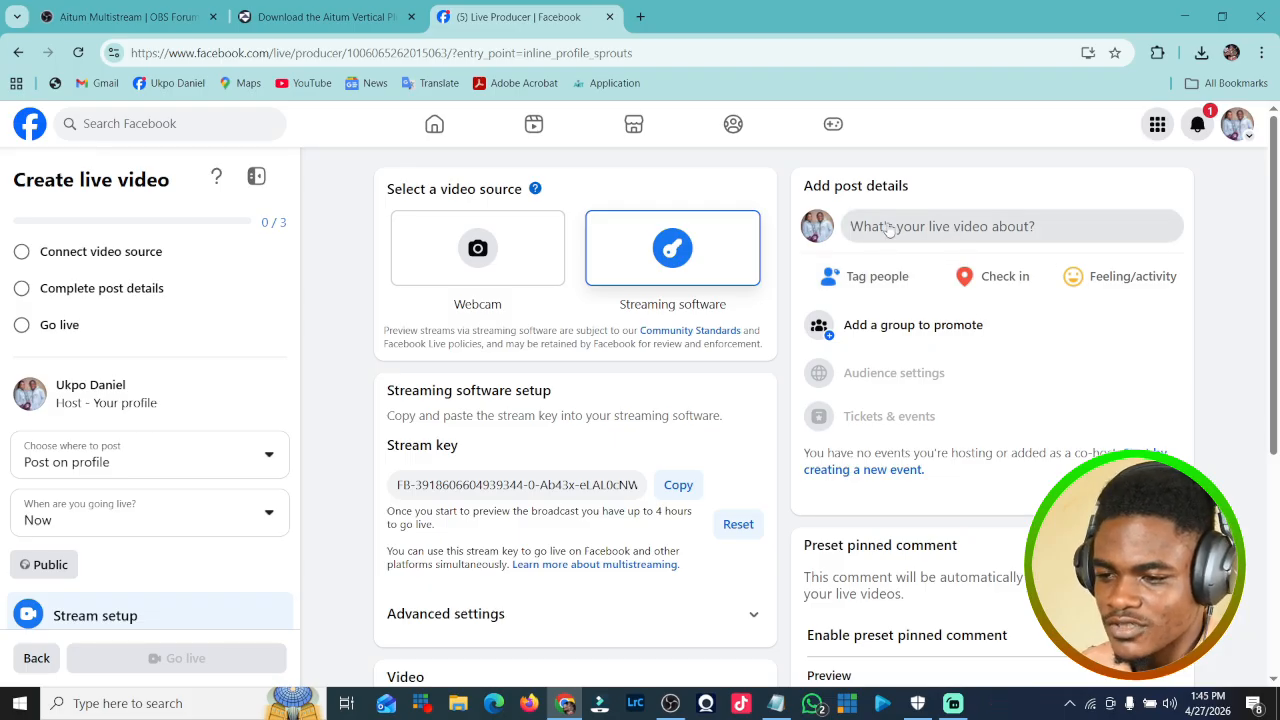
- Fill in the live video's post details with the title TEST and the description TEST, and save them
left_click(970, 230)
left_click(541, 320)
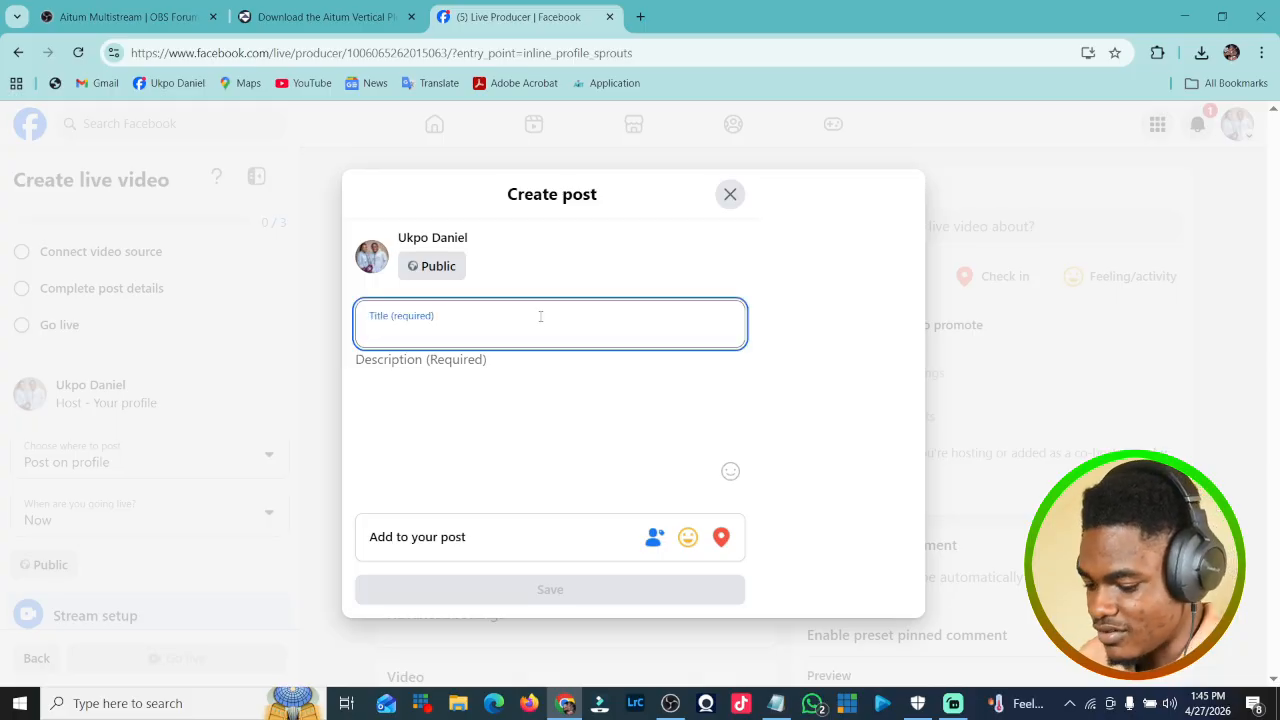
type("TEST")
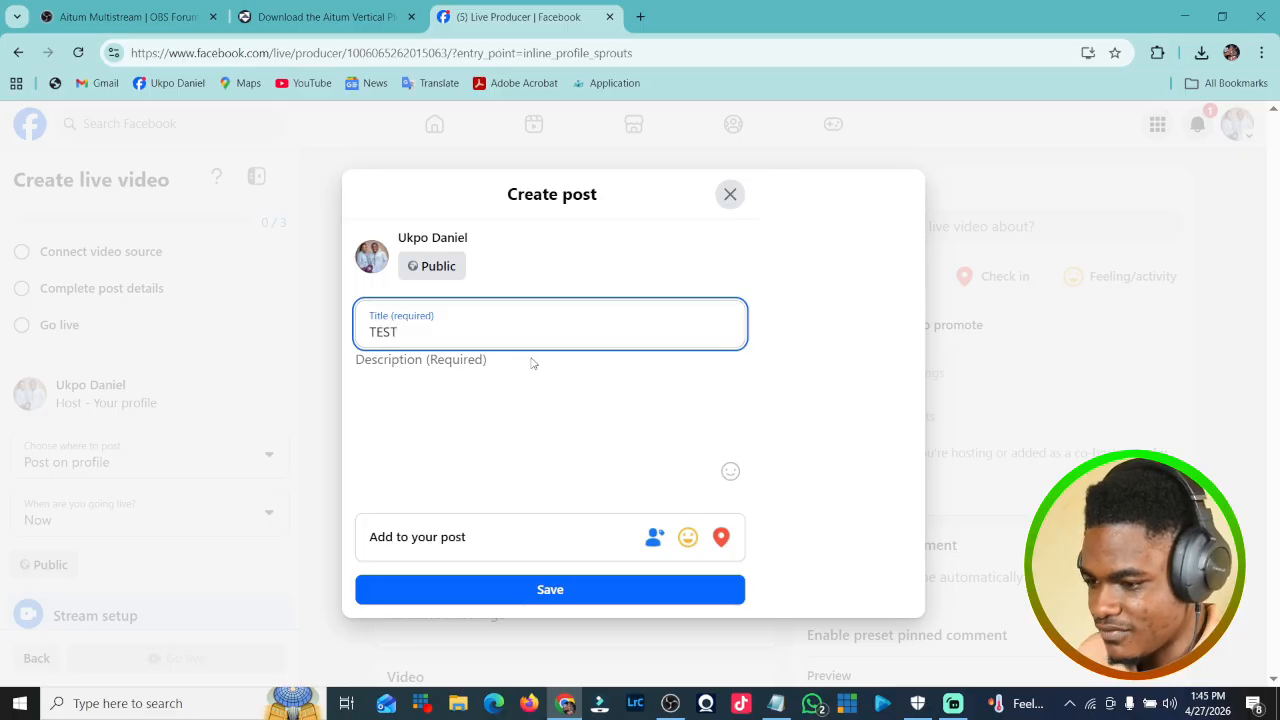
left_click(531, 362)
type("TES")
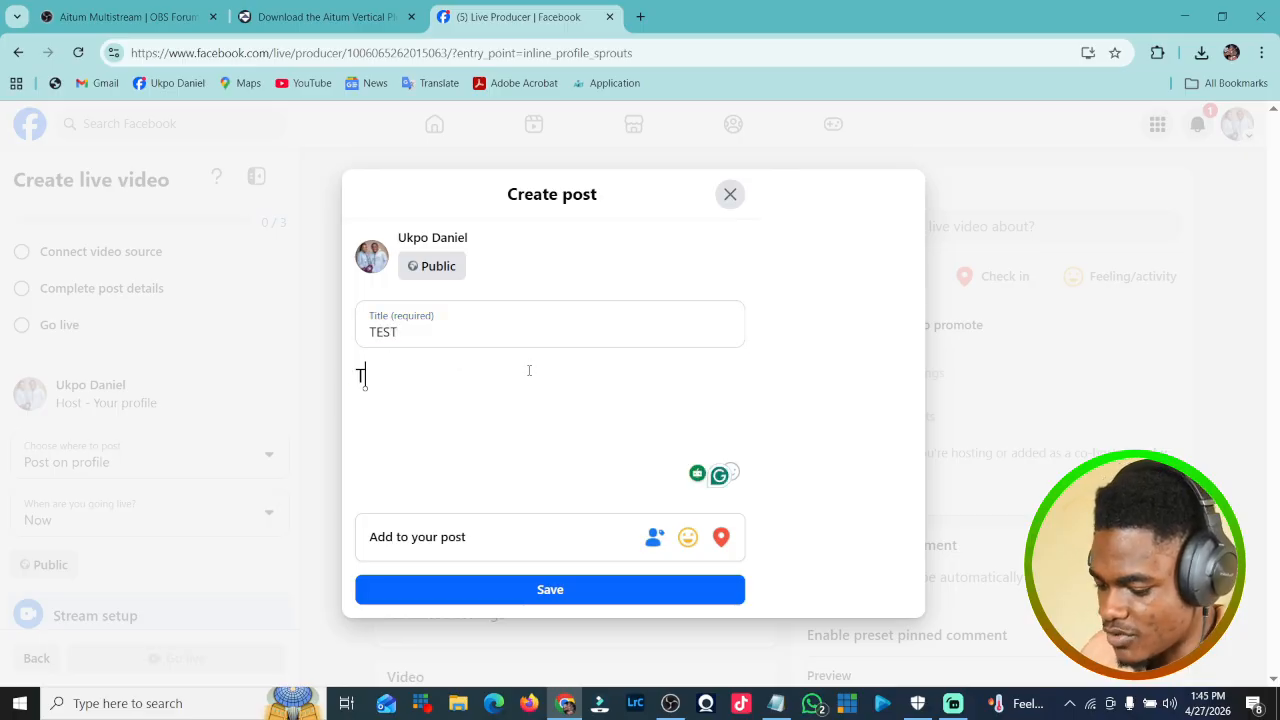
type("T")
left_click(646, 598)
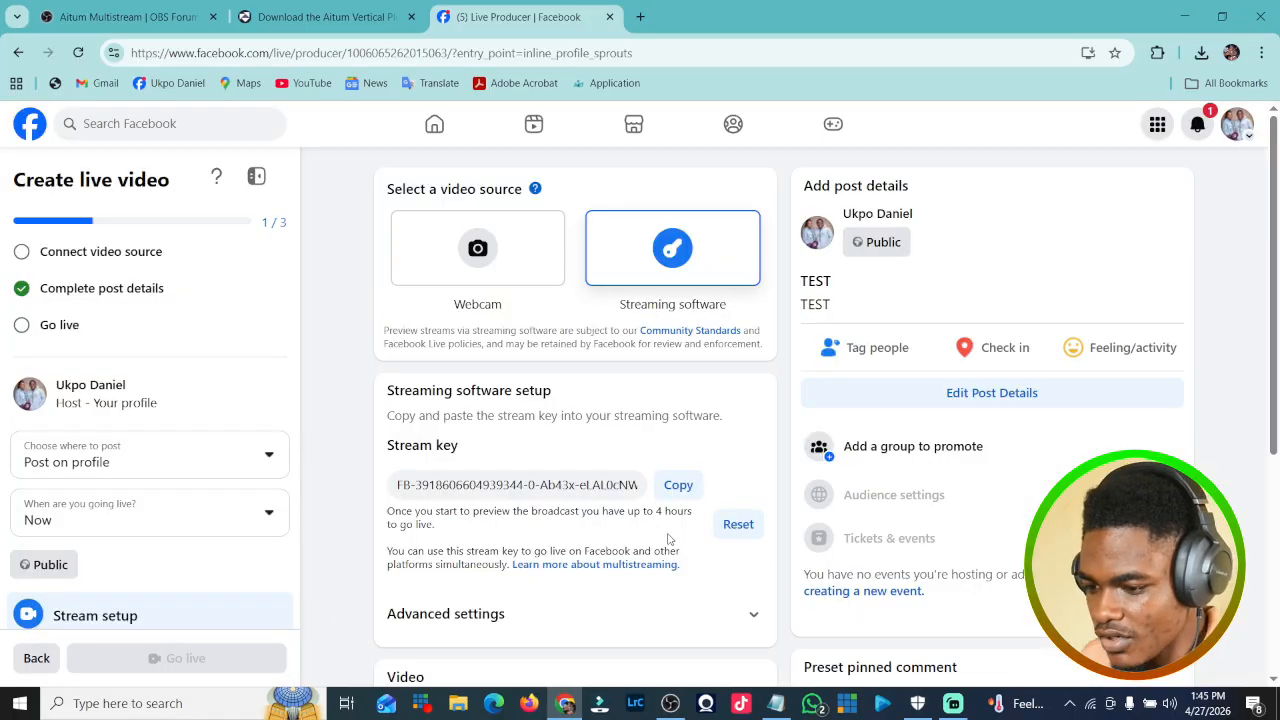
- Copy the stream key from Facebook Live Producer and paste it over the existing stream key in OBS Studio's stream settings
left_click(680, 486)
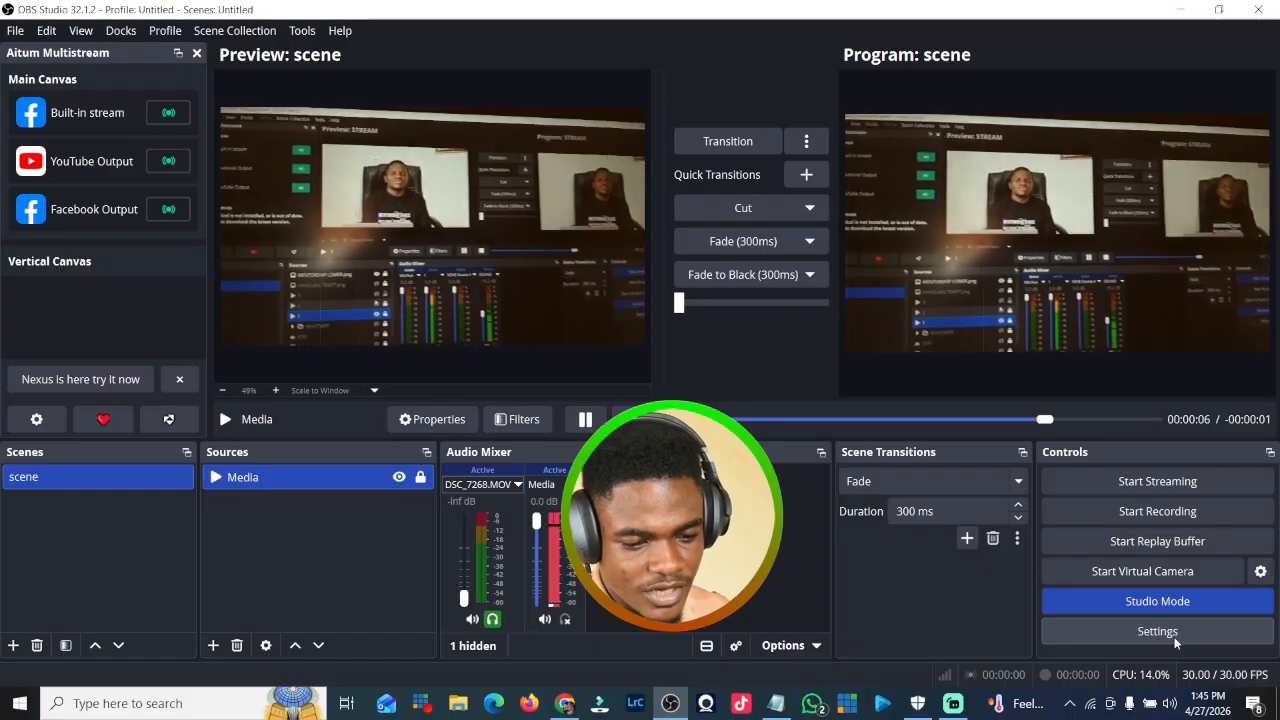
left_click(1158, 632)
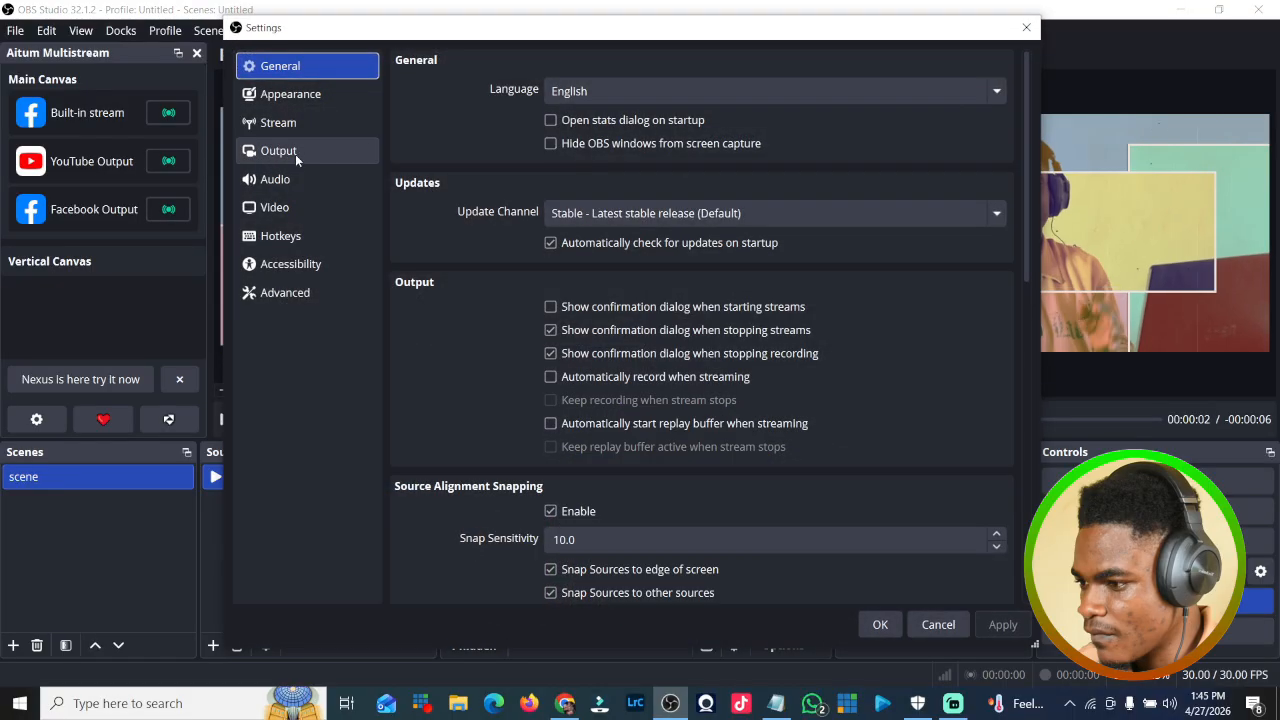
left_click(282, 122)
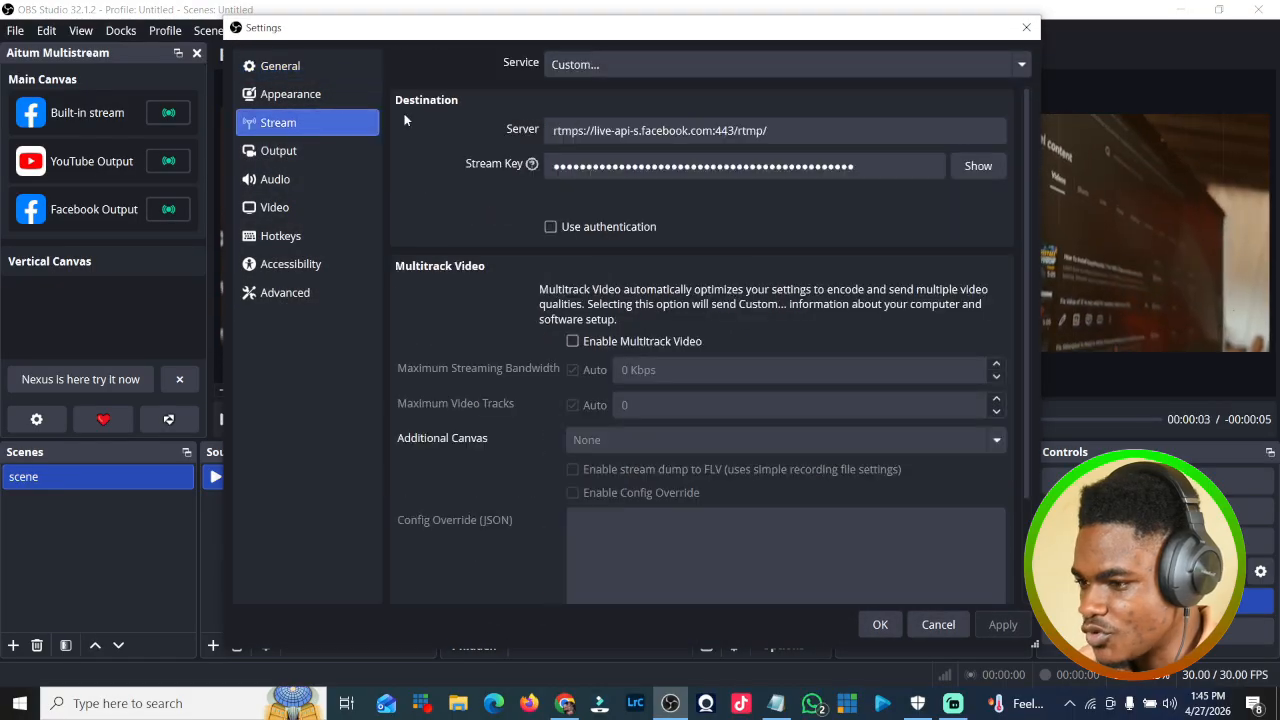
left_click(728, 167)
key("ctrl+a")
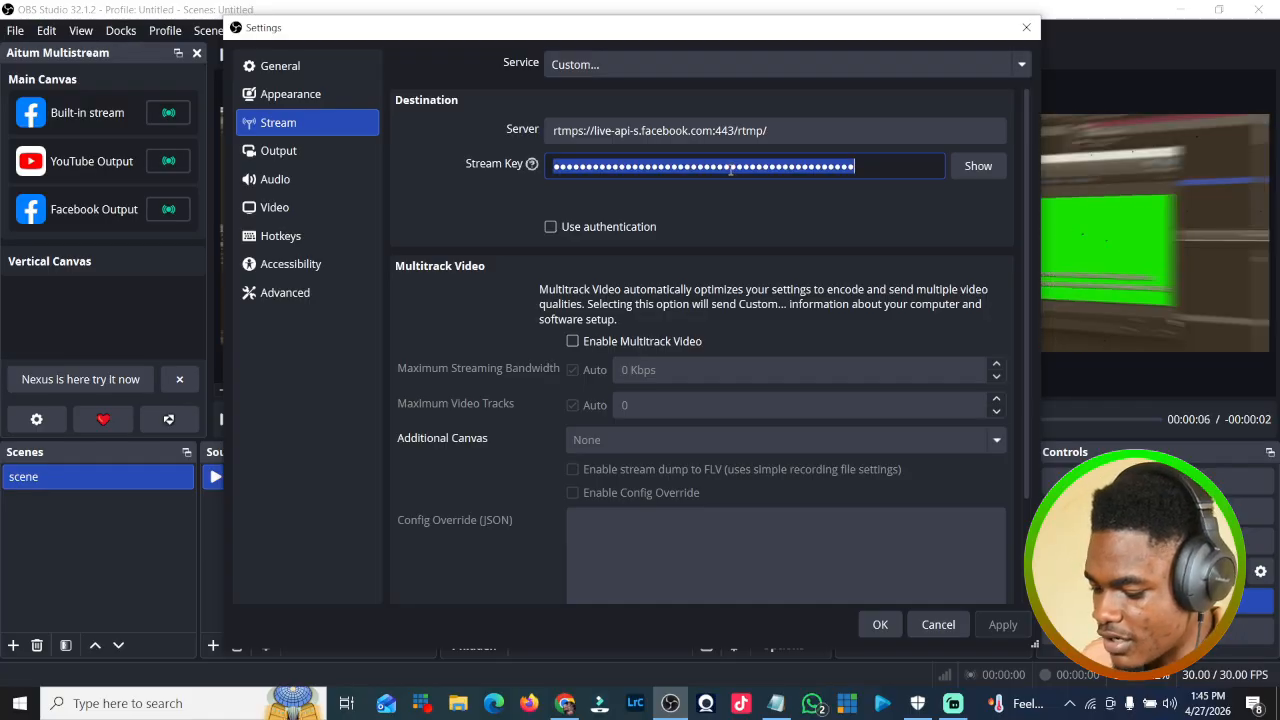
key("BackSpace")
key("ctrl+v")
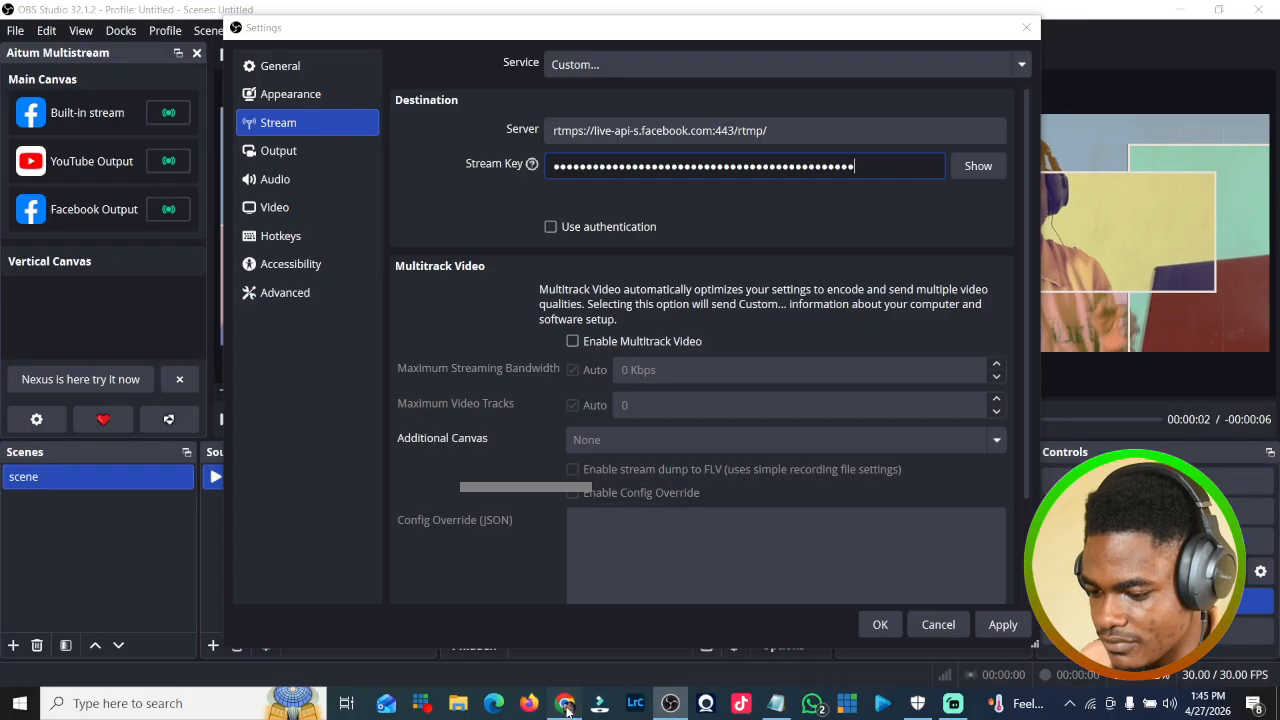
- Copy the server URL from Facebook's advanced stream settings in Chrome and paste it as the server in OBS Studio's stream settings
left_click(565, 703)
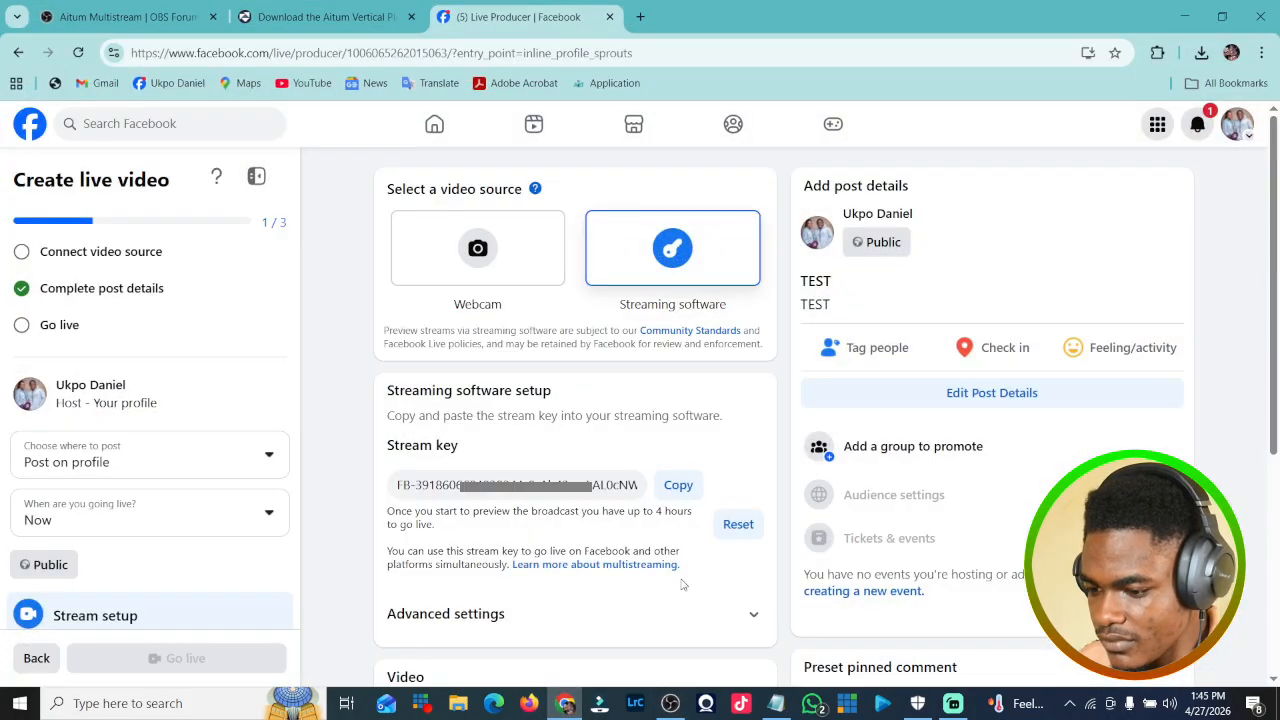
scroll(600, 598, "down", 2)
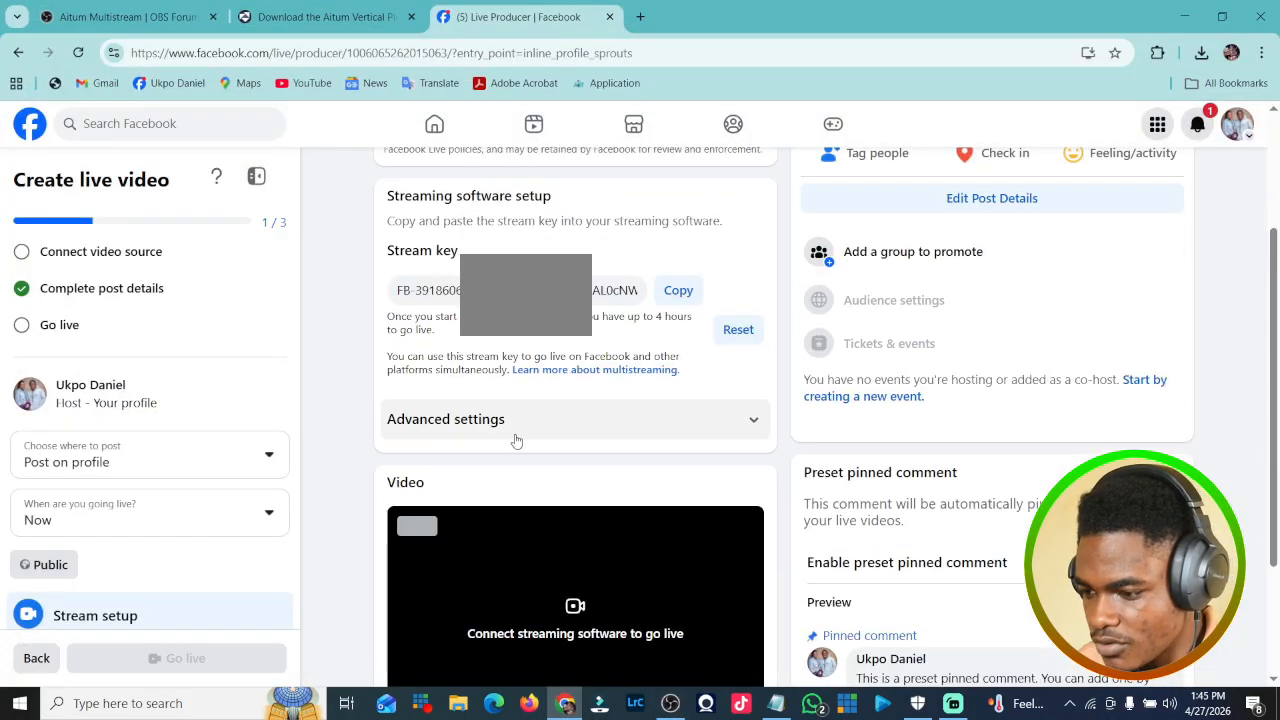
left_click(614, 430)
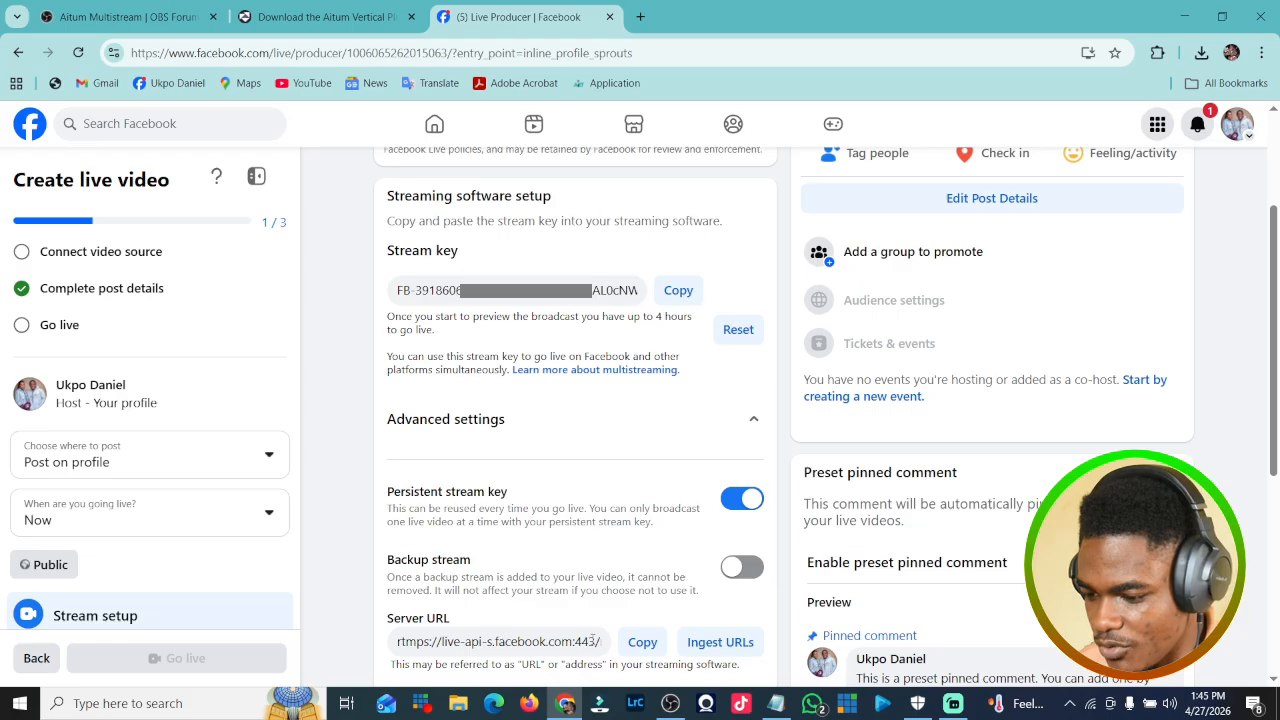
scroll(632, 628, "down", 2)
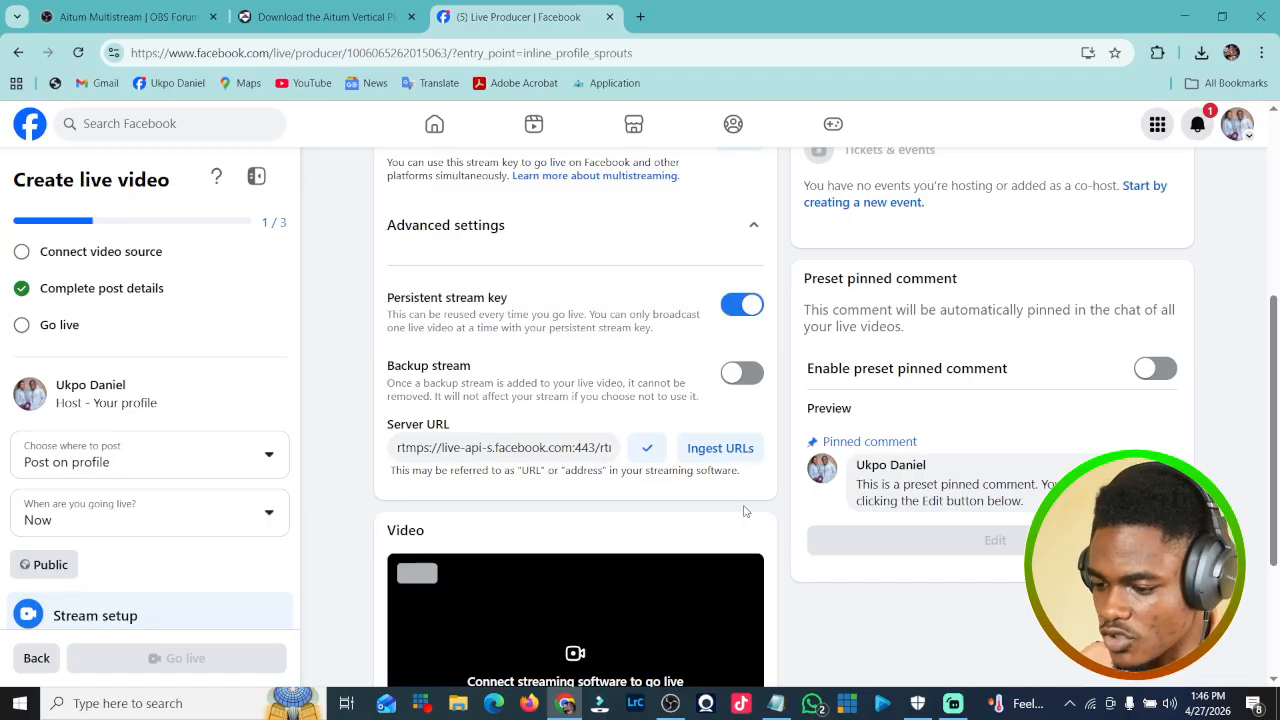
left_click(670, 703)
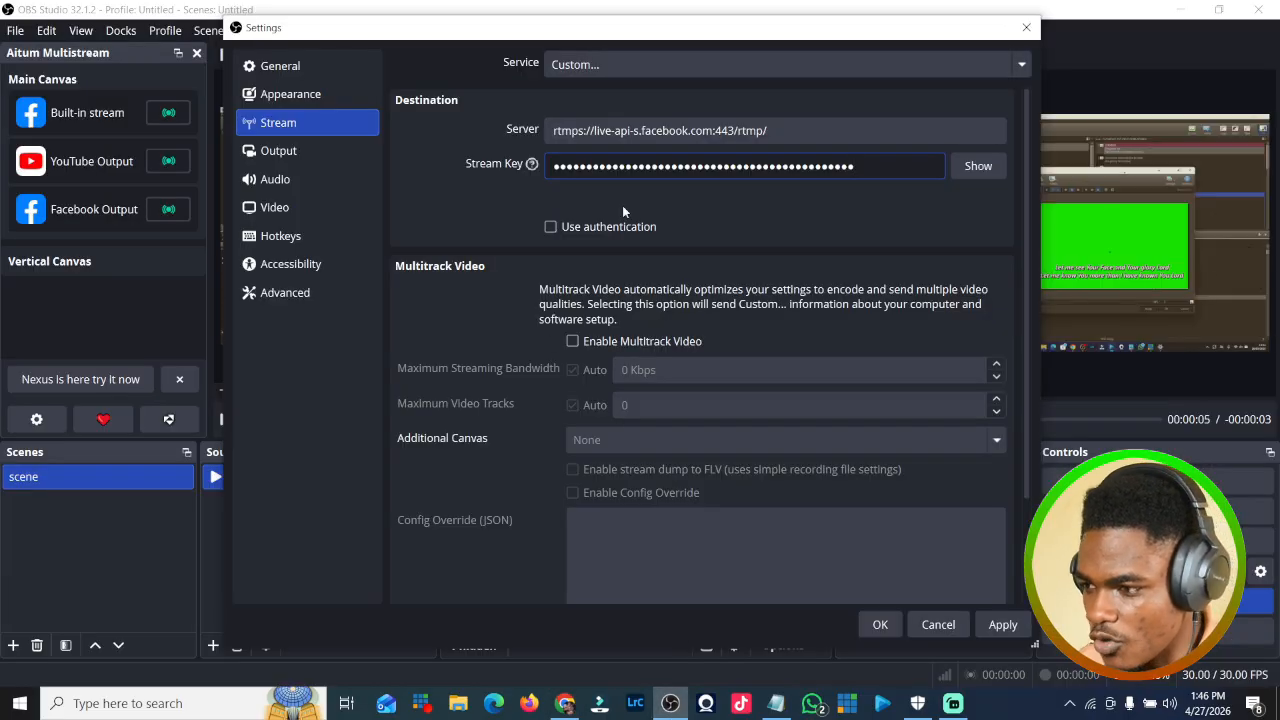
left_click(766, 130)
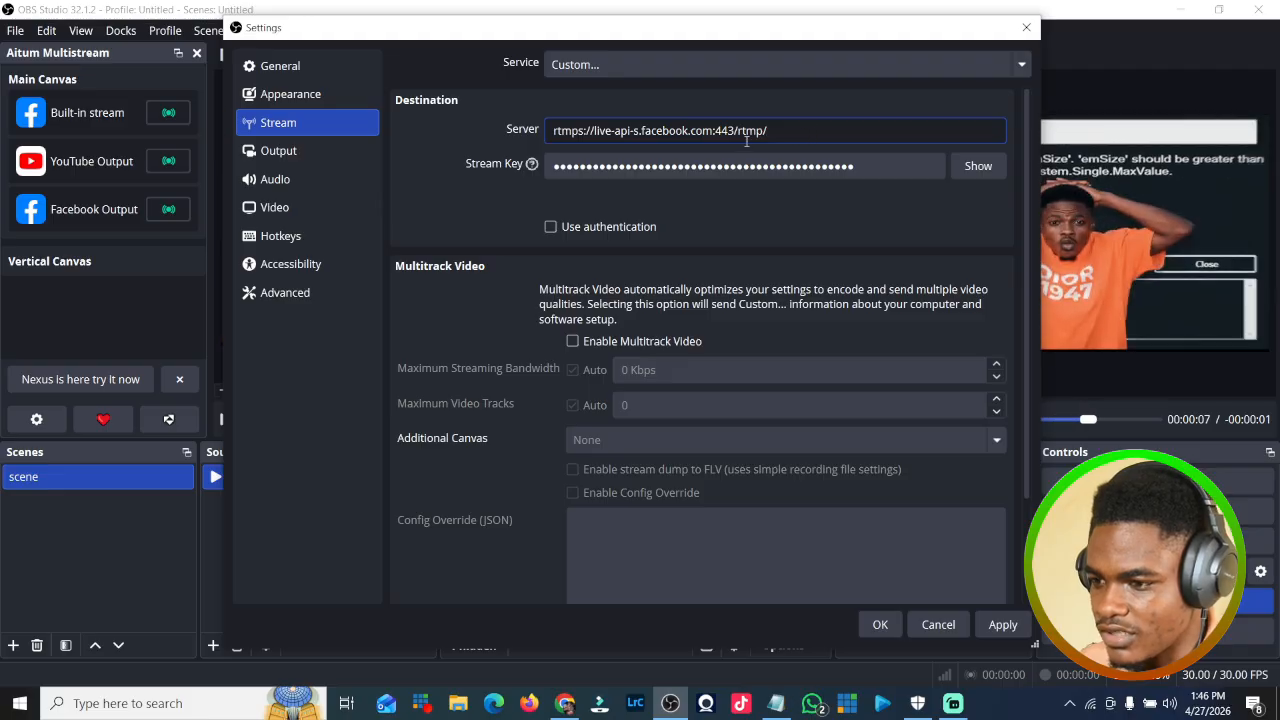
key("ctrl+a")
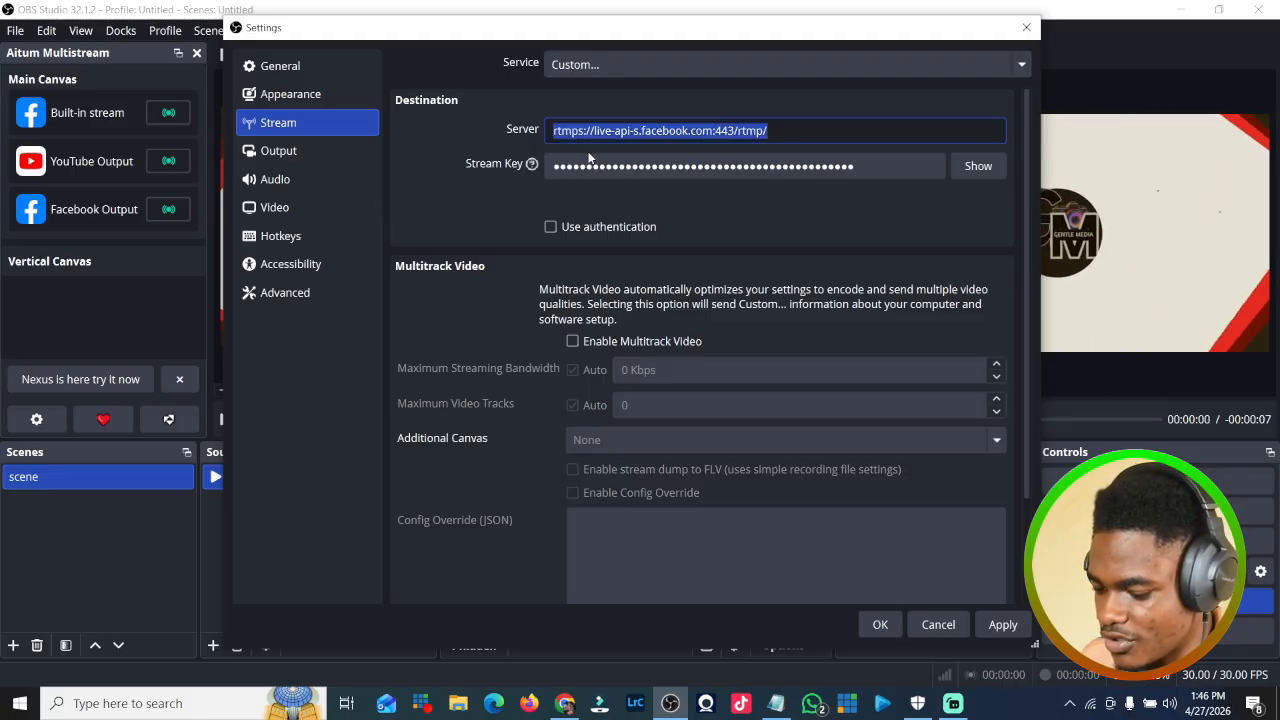
key("ctrl+v")
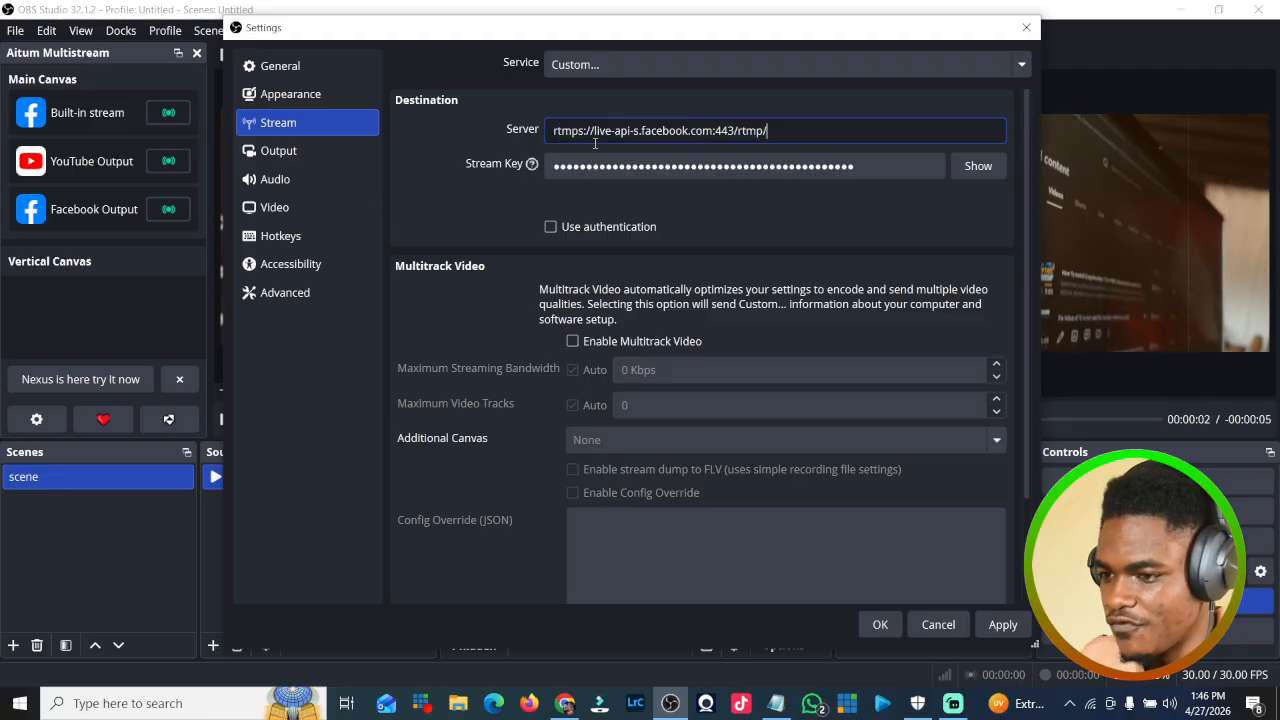
- Choose Custom as the streaming service, apply the stream settings, and close them
left_click(602, 70)
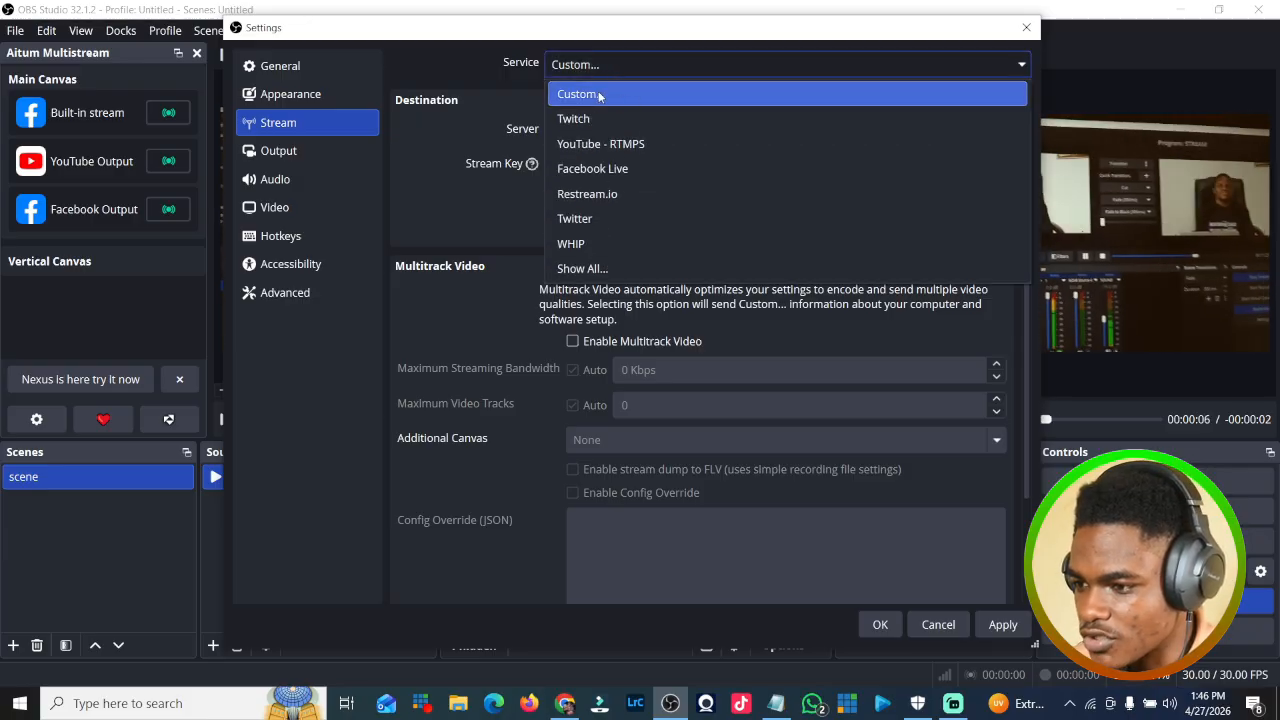
left_click(603, 95)
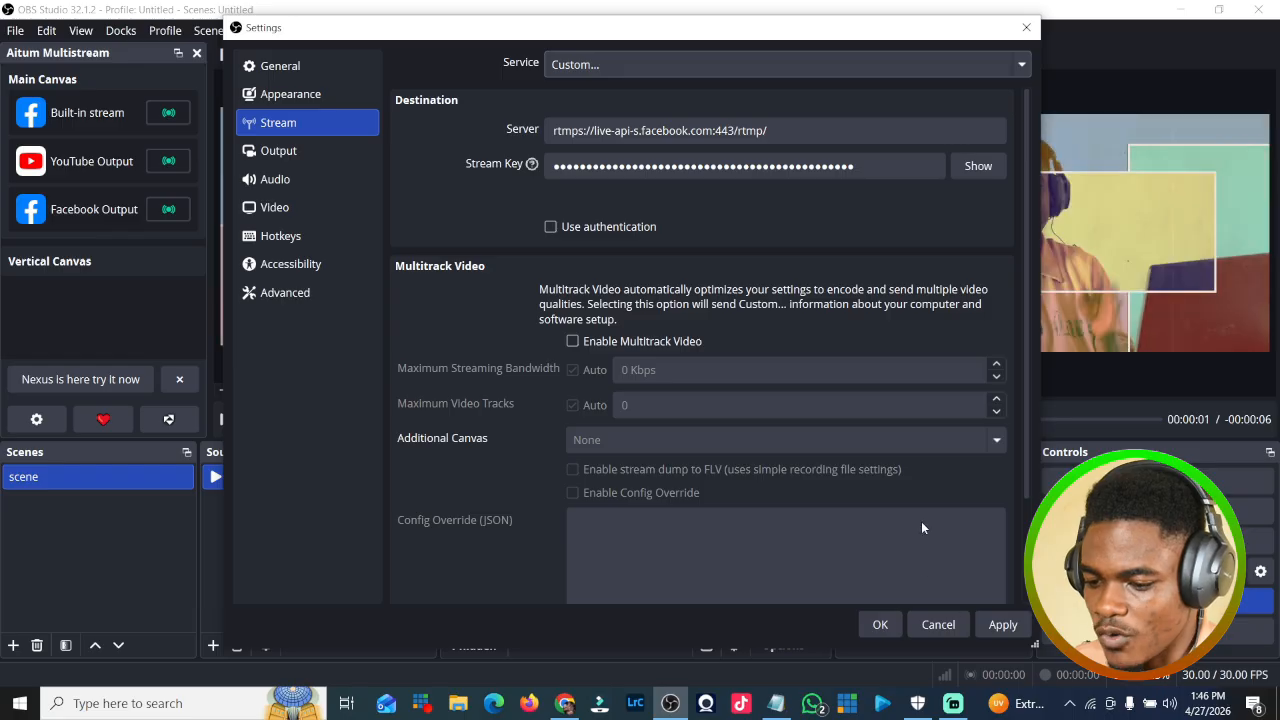
left_click(1000, 623)
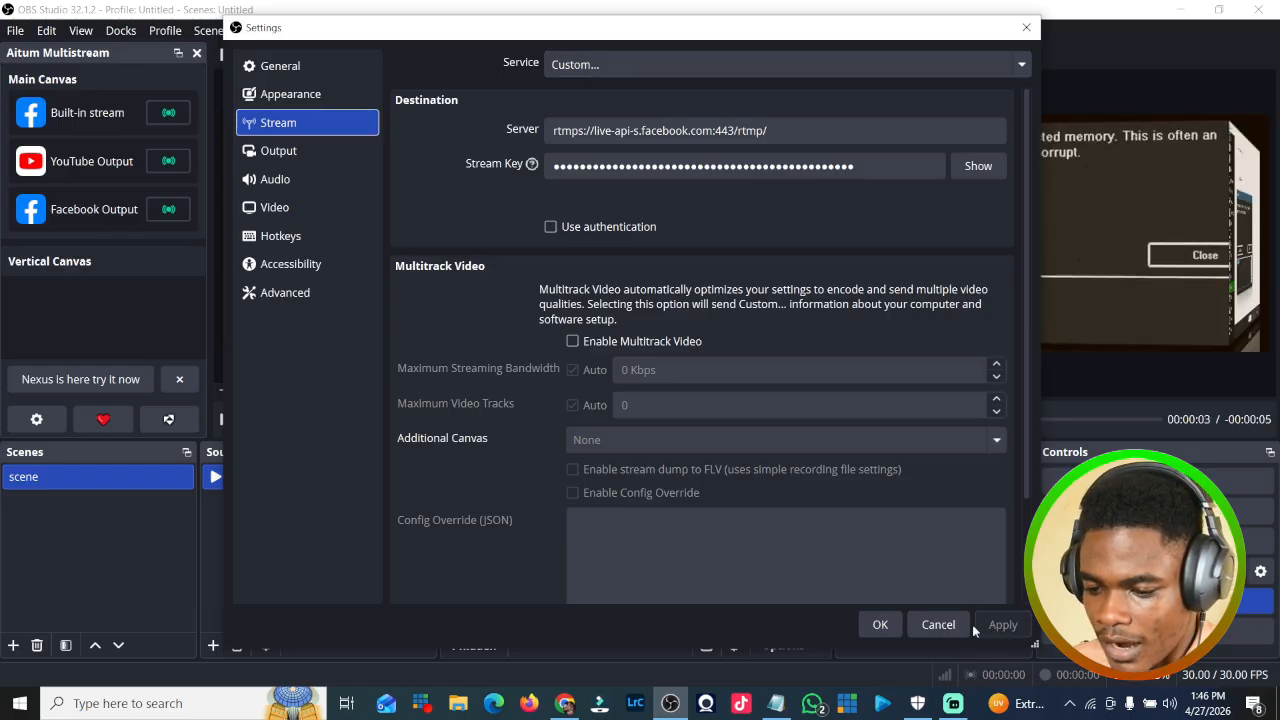
left_click(879, 624)
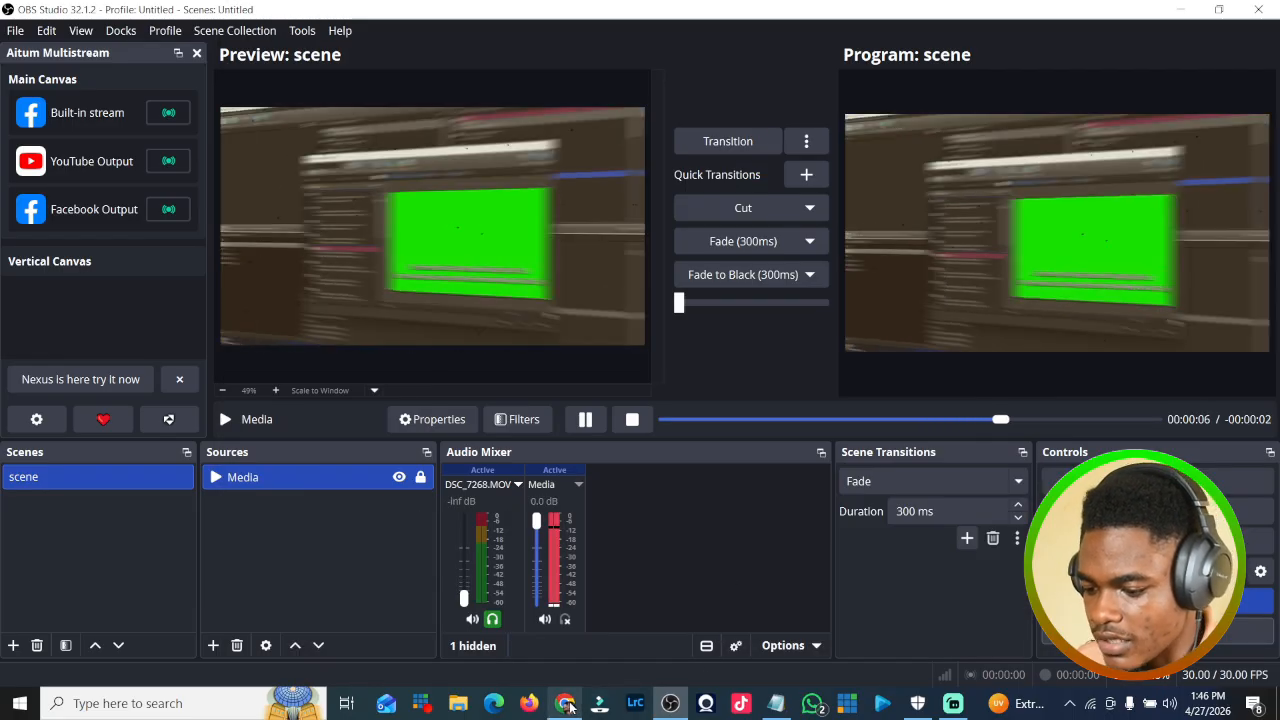
- Switch to Firefox, open the HOME shortcut to Facebook, and set up a live video with the Go live option
left_click(565, 703)
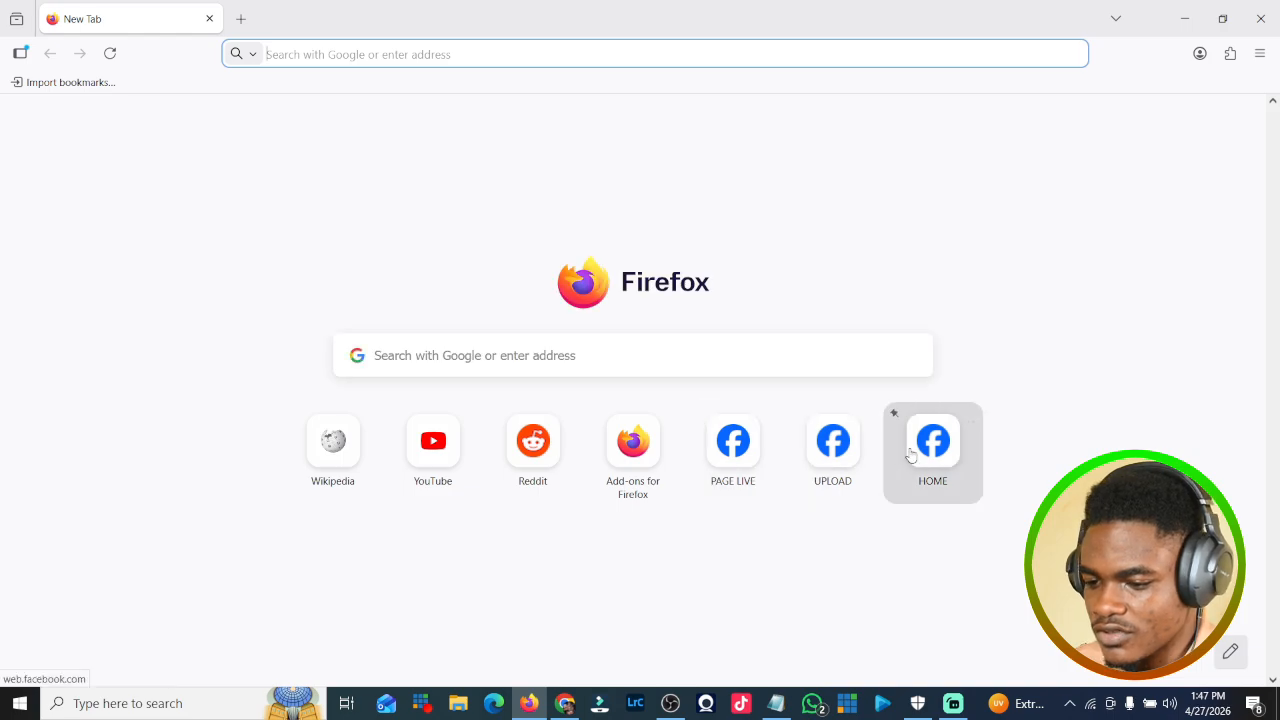
left_click(932, 452)
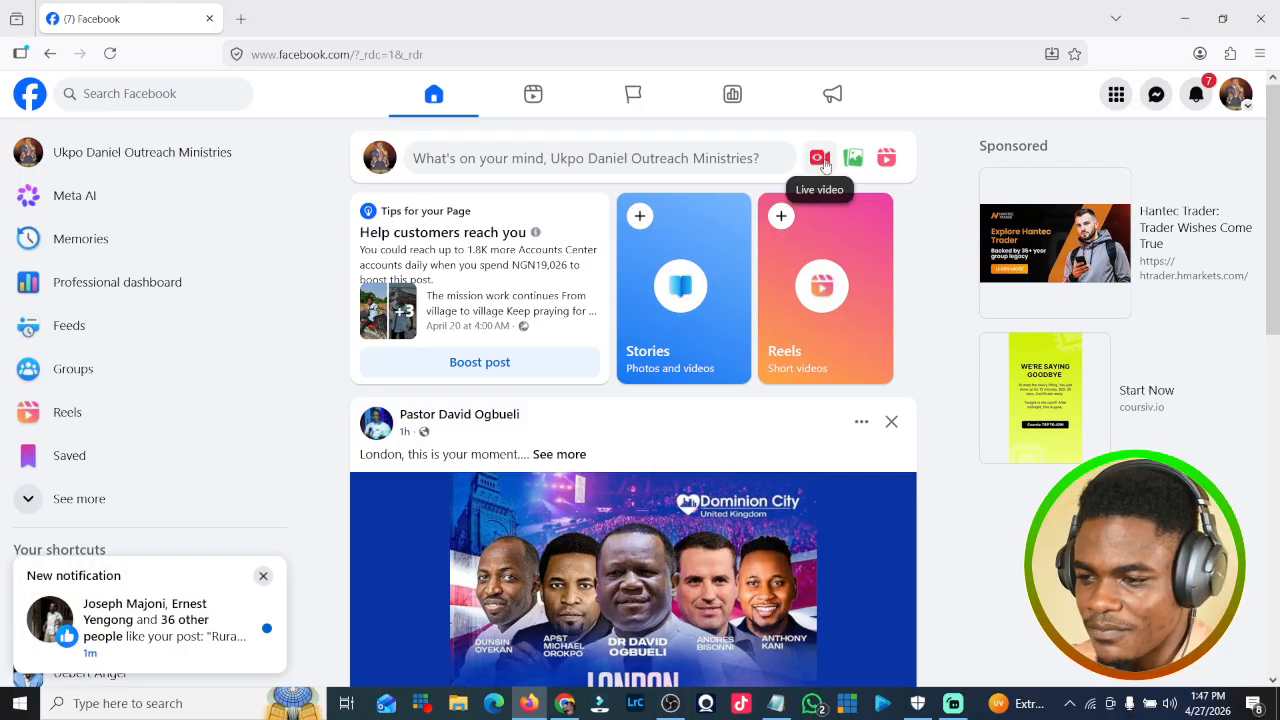
left_click(820, 160)
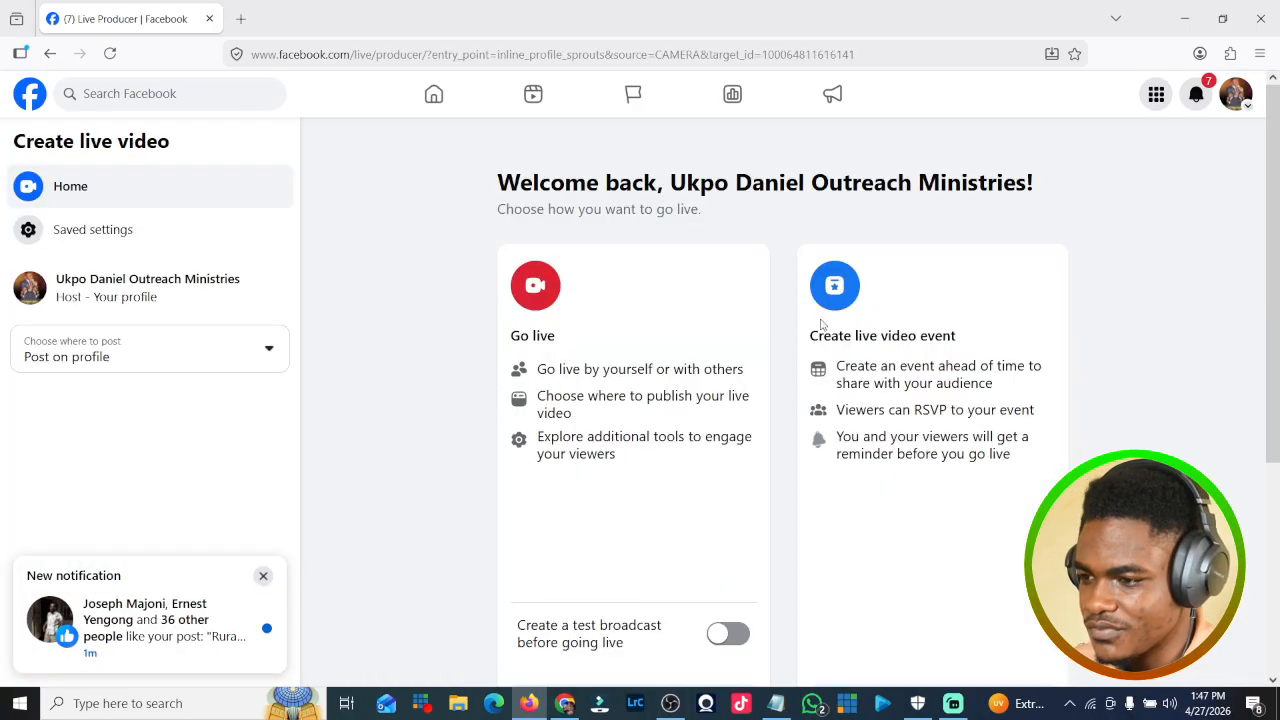
scroll(675, 518, "down", 2)
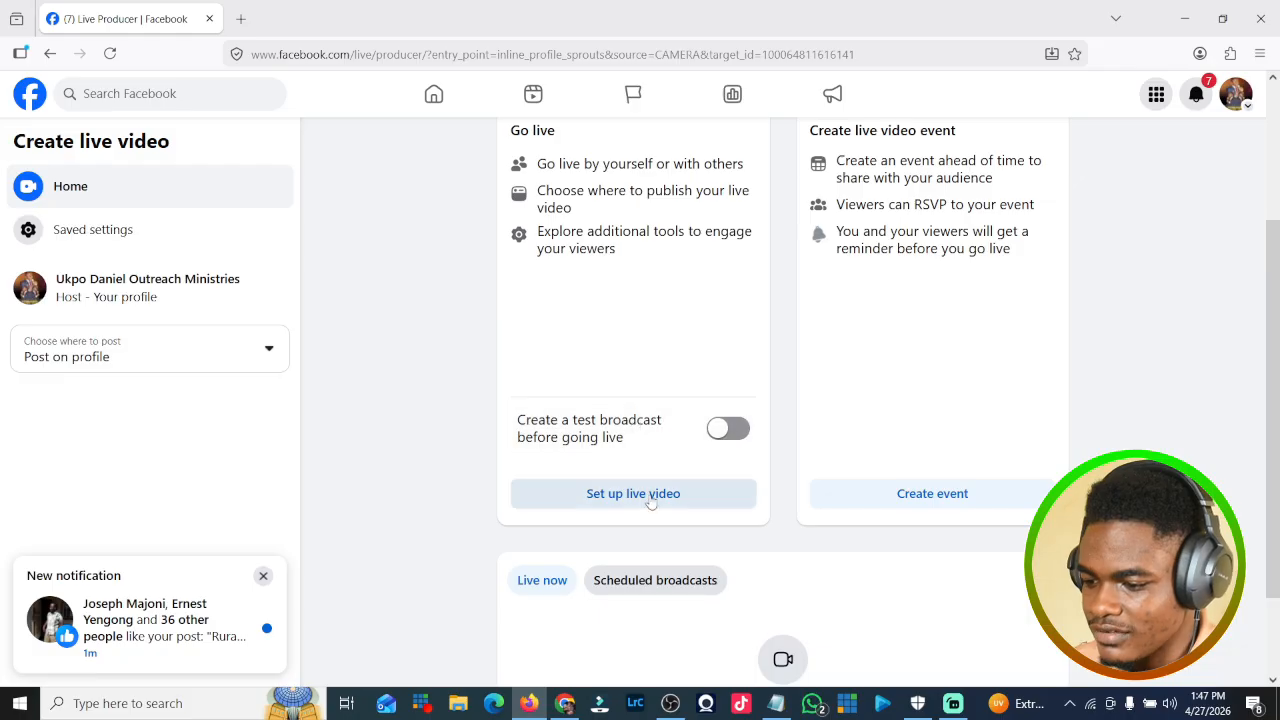
left_click(637, 500)
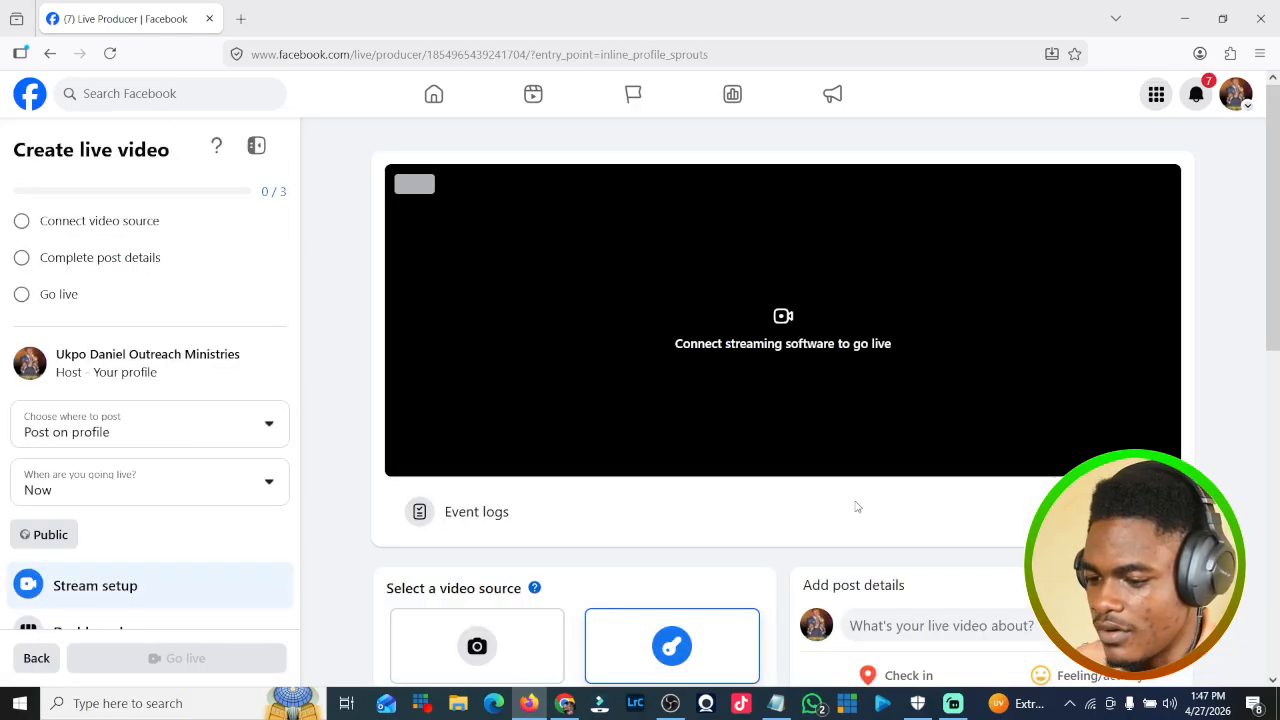
- Fill in the Facebook page's live post details with the title TEST and description TEST, and save them
scroll(856, 507, "down", 2)
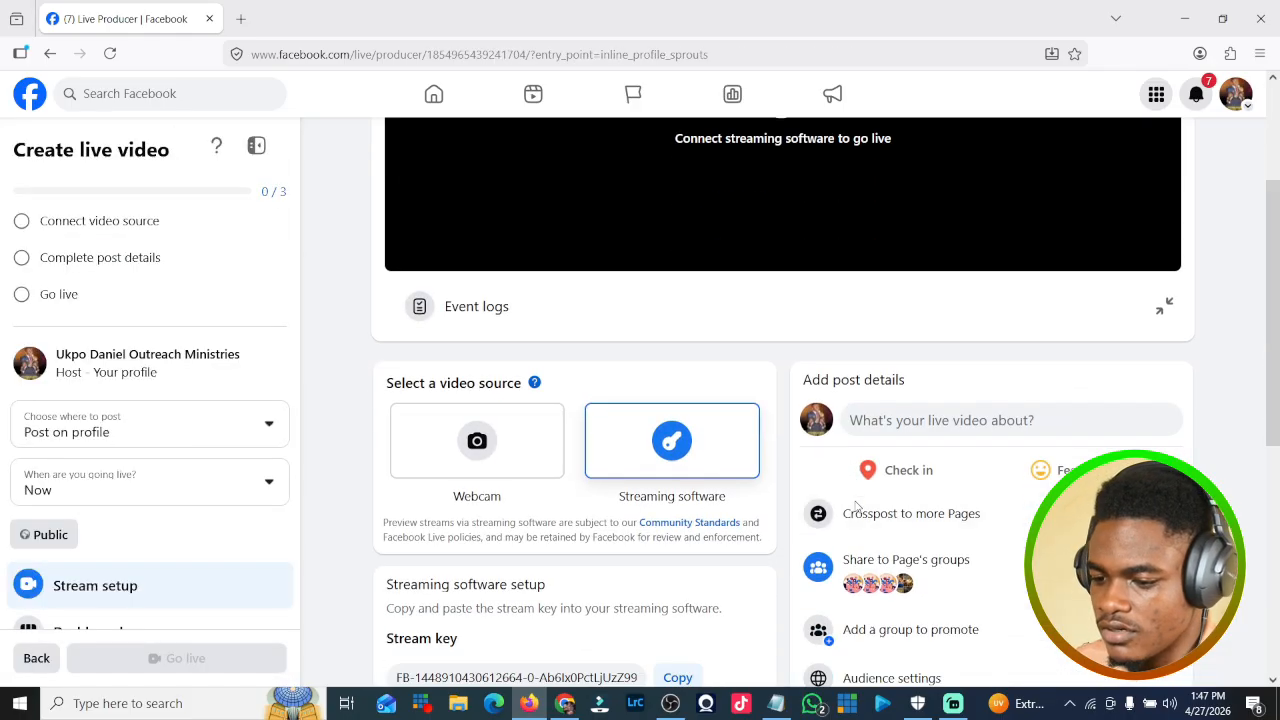
left_click(993, 422)
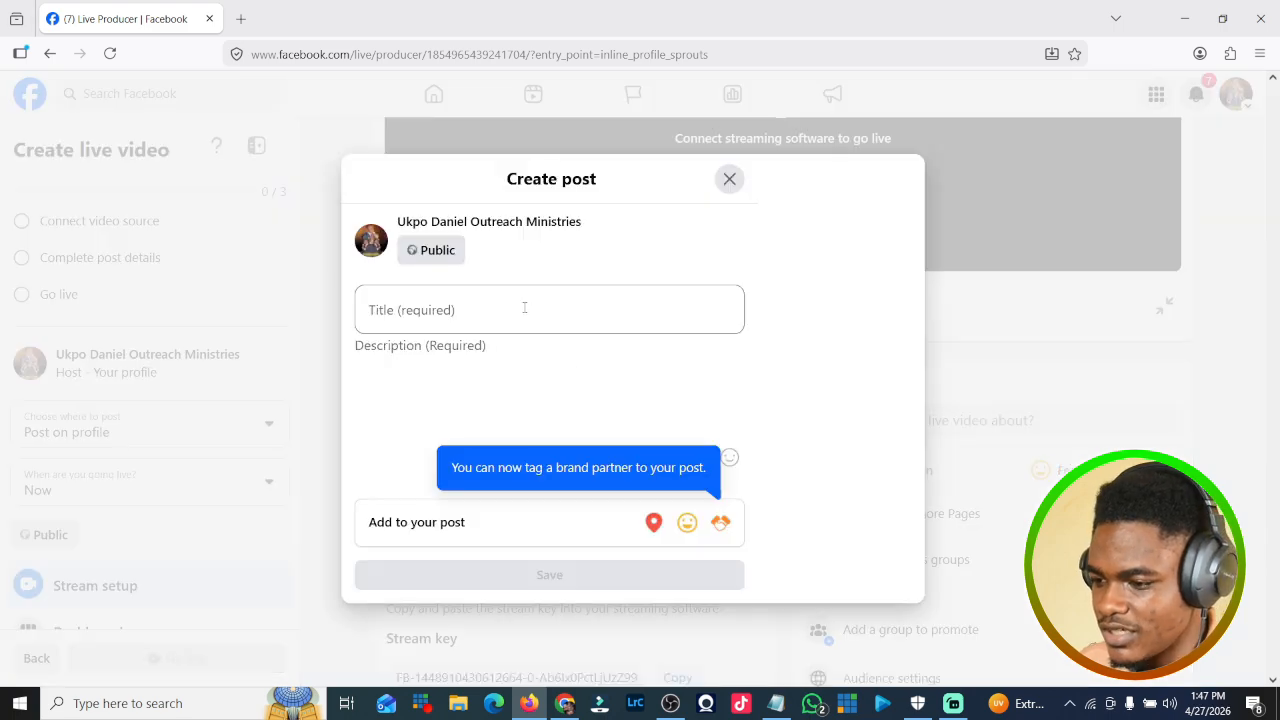
left_click(523, 306)
type("TEST")
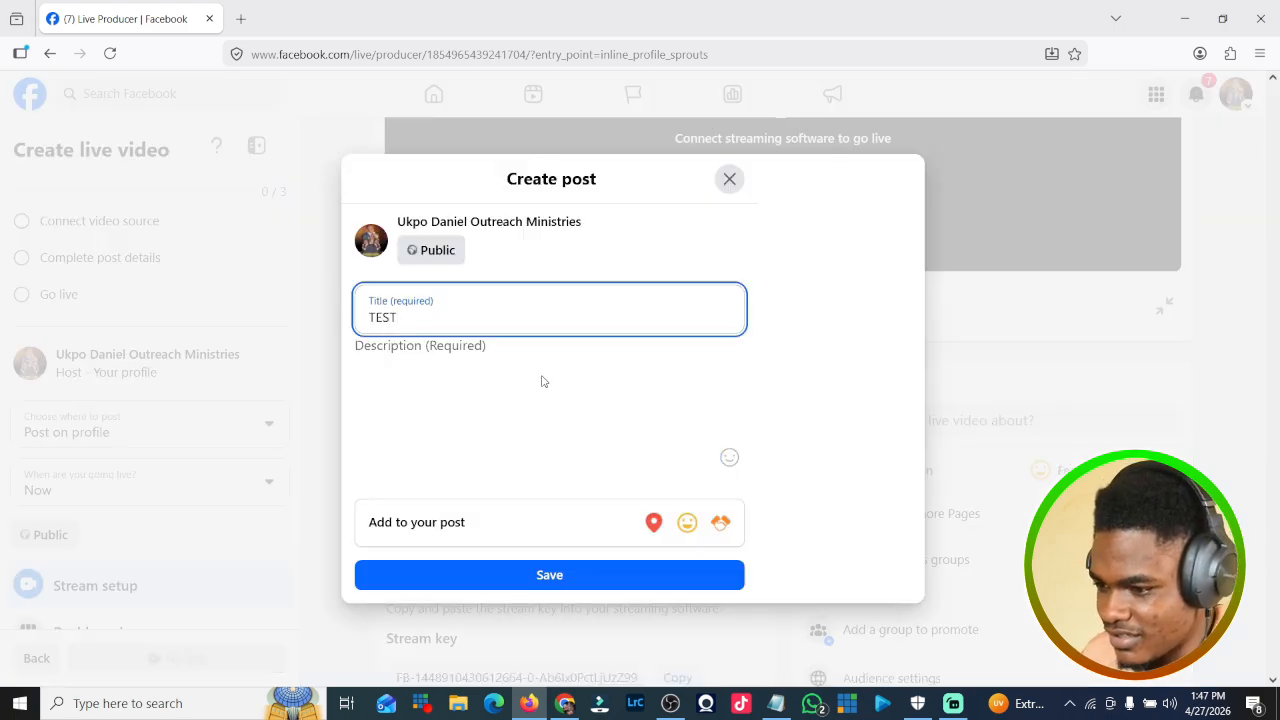
left_click(543, 381)
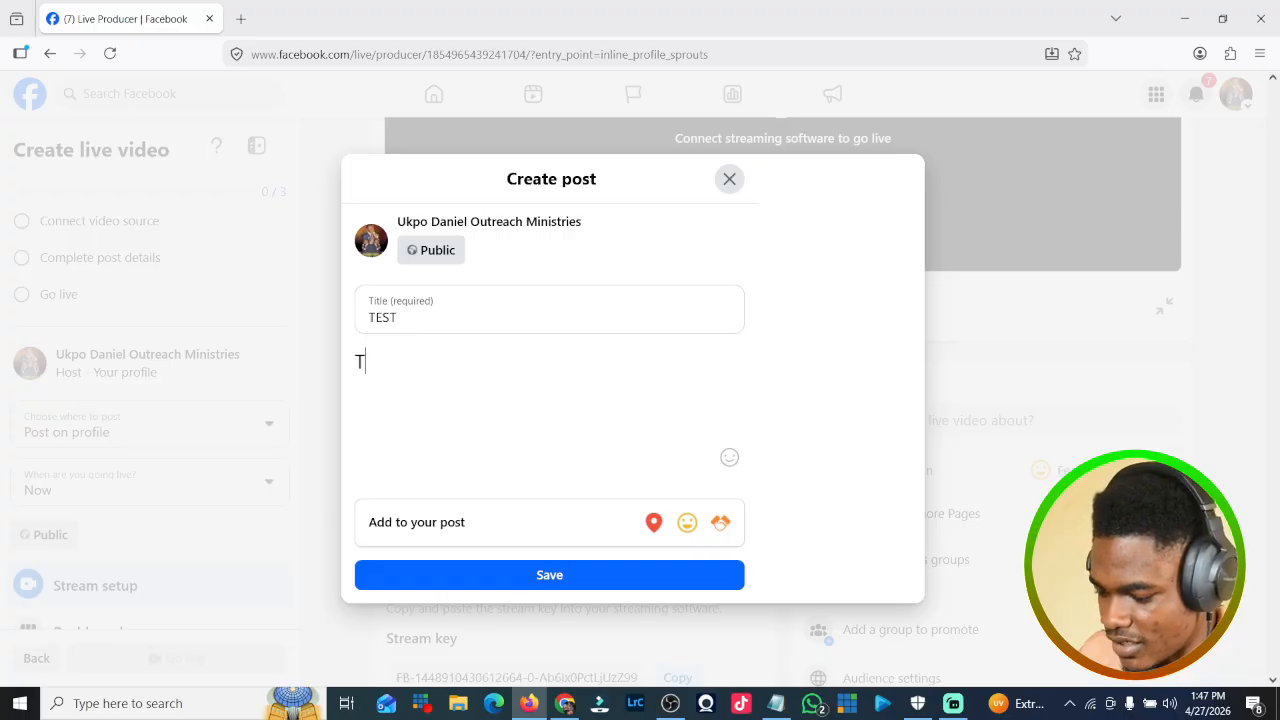
type("TEST")
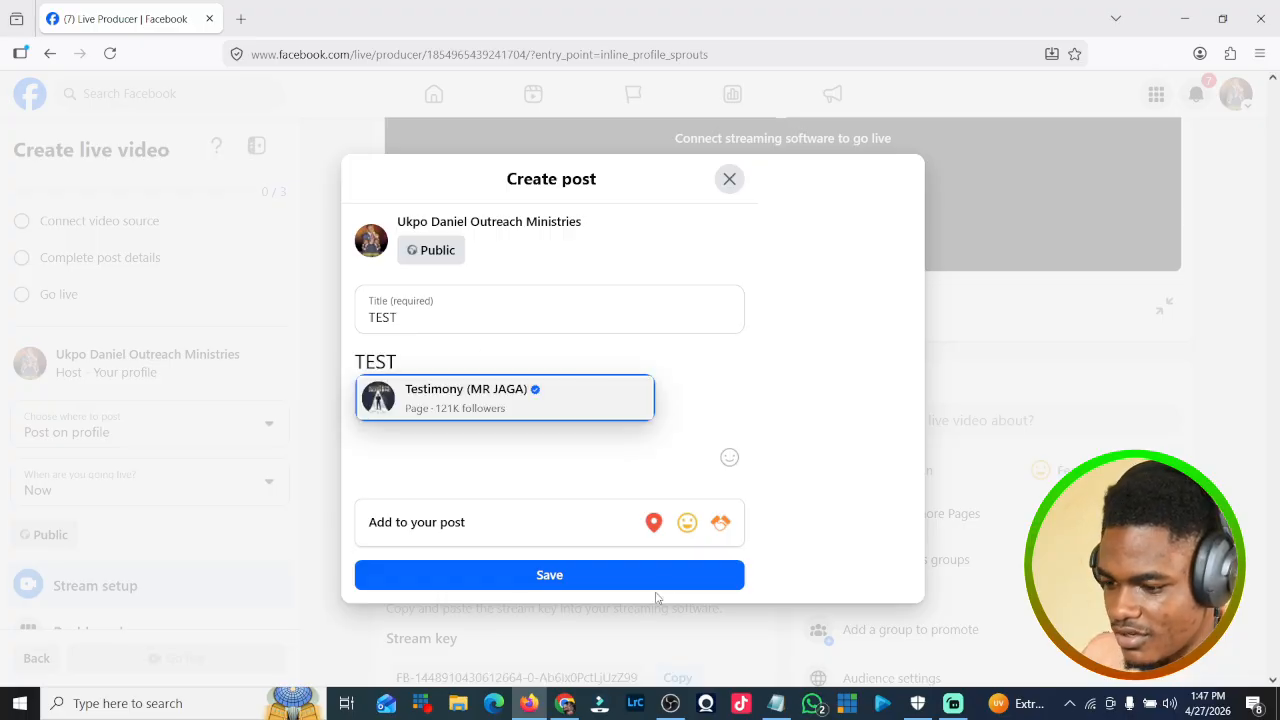
left_click(641, 573)
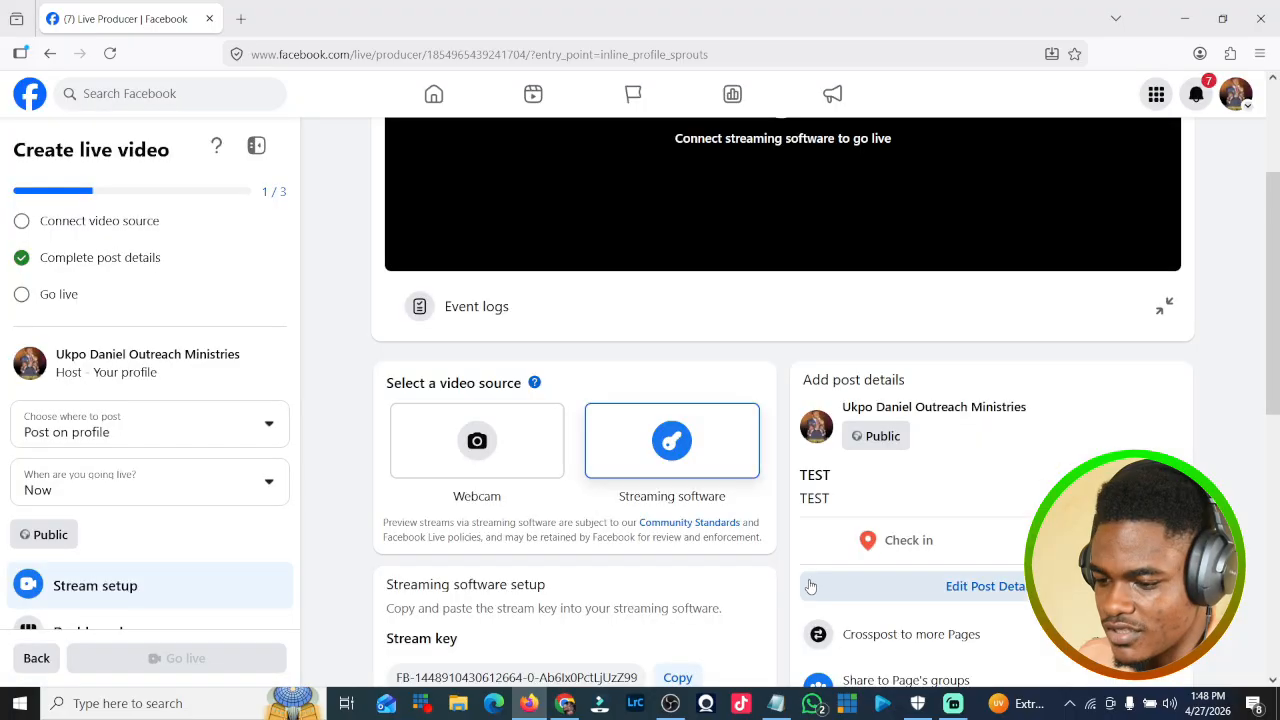
- Copy the page's stream key, then switch to OBS Studio and remove the YouTube and Facebook outputs from Aitum Multistream's main canvas
scroll(590, 485, "down", 2)
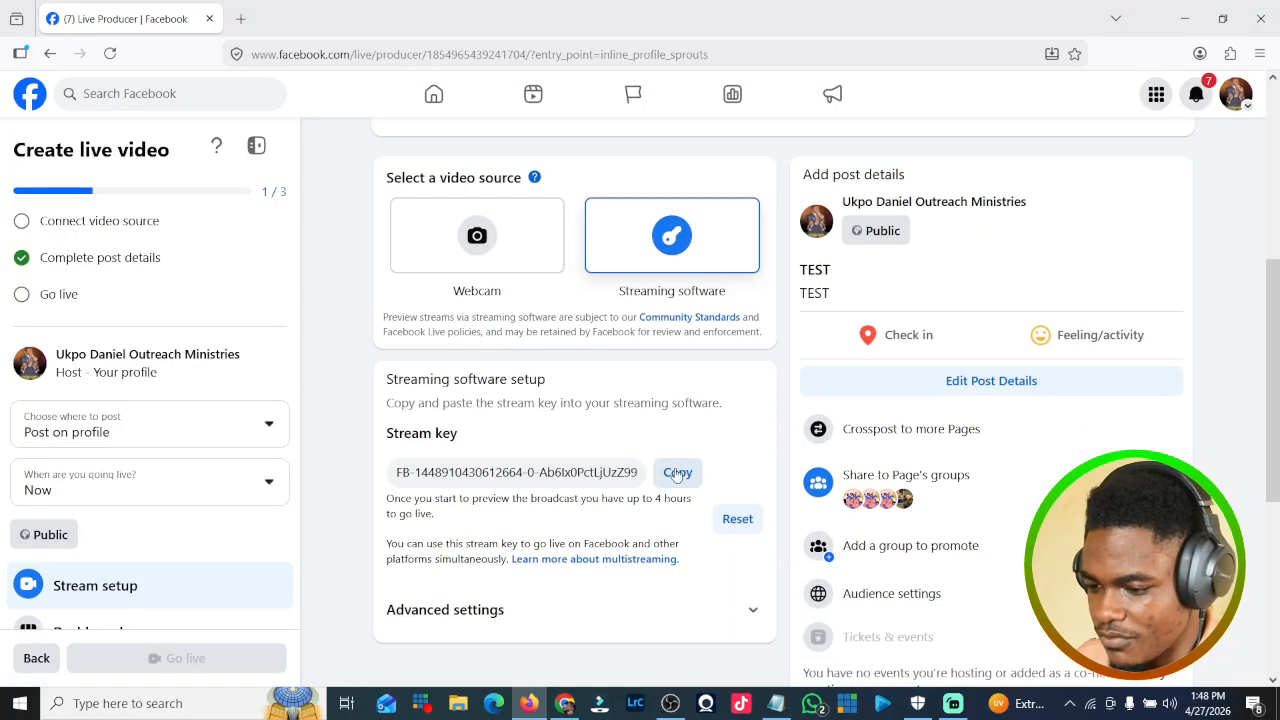
left_click(670, 703)
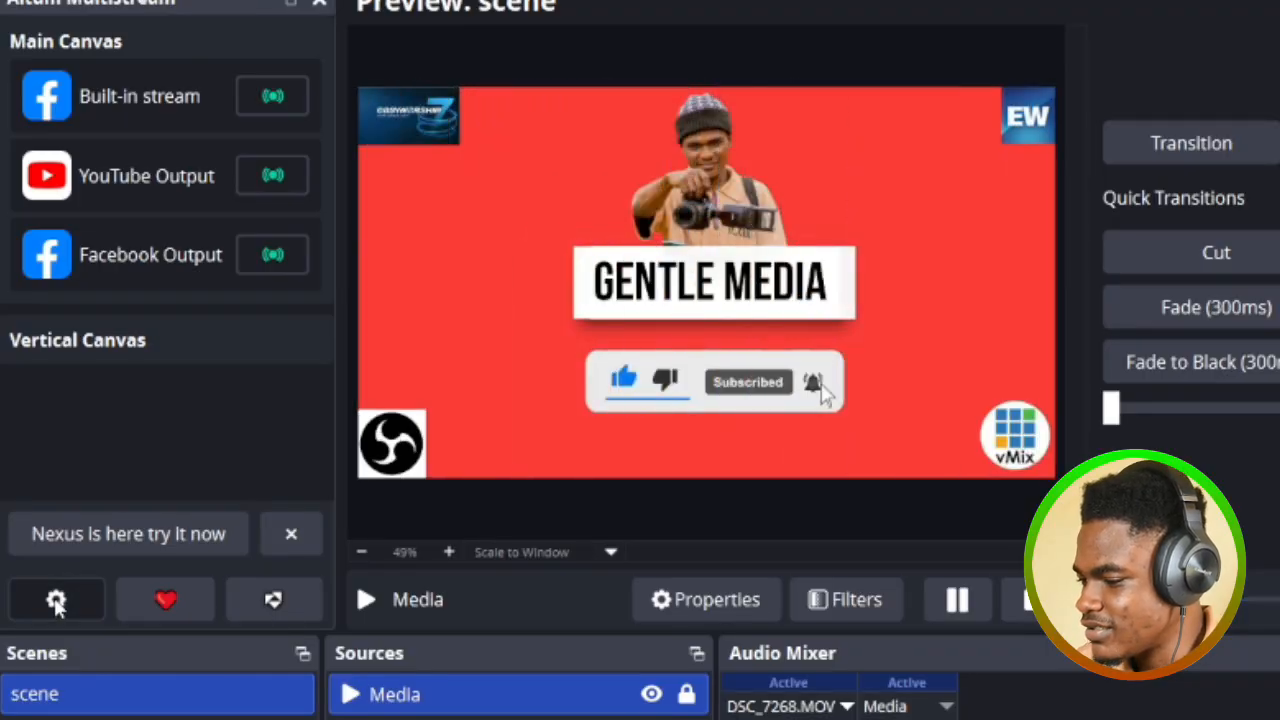
left_click(55, 600)
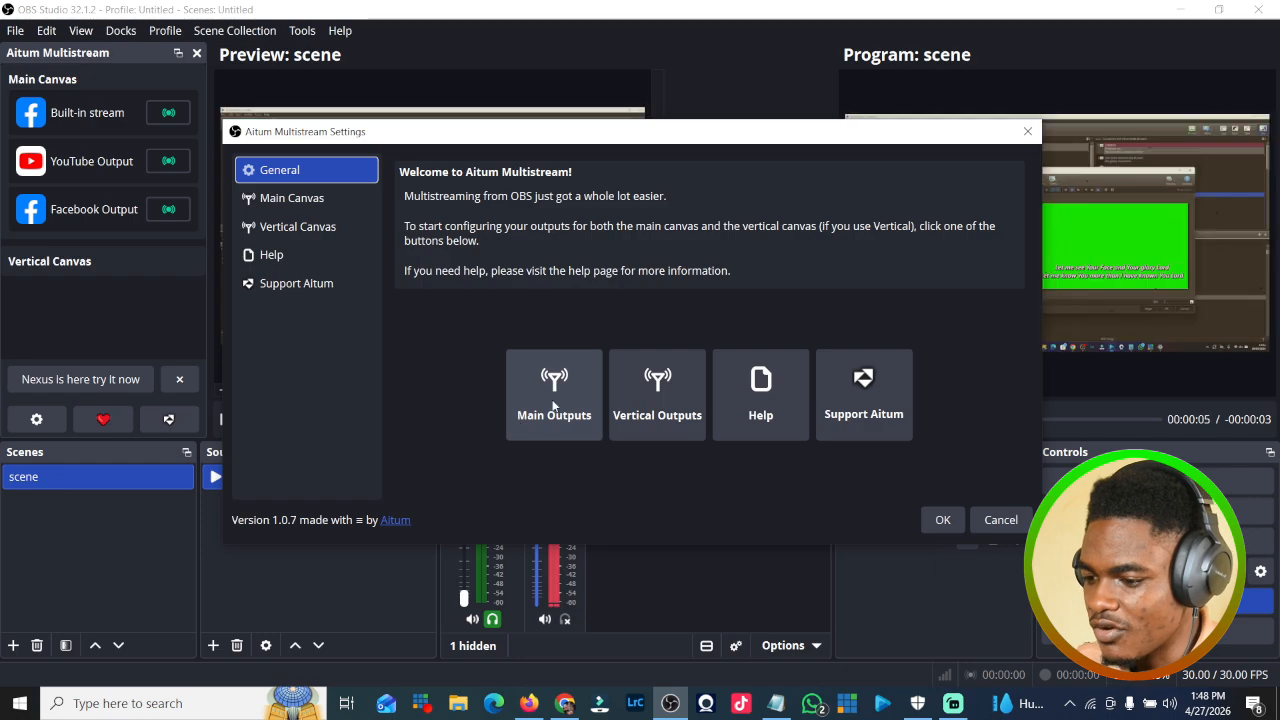
left_click(557, 390)
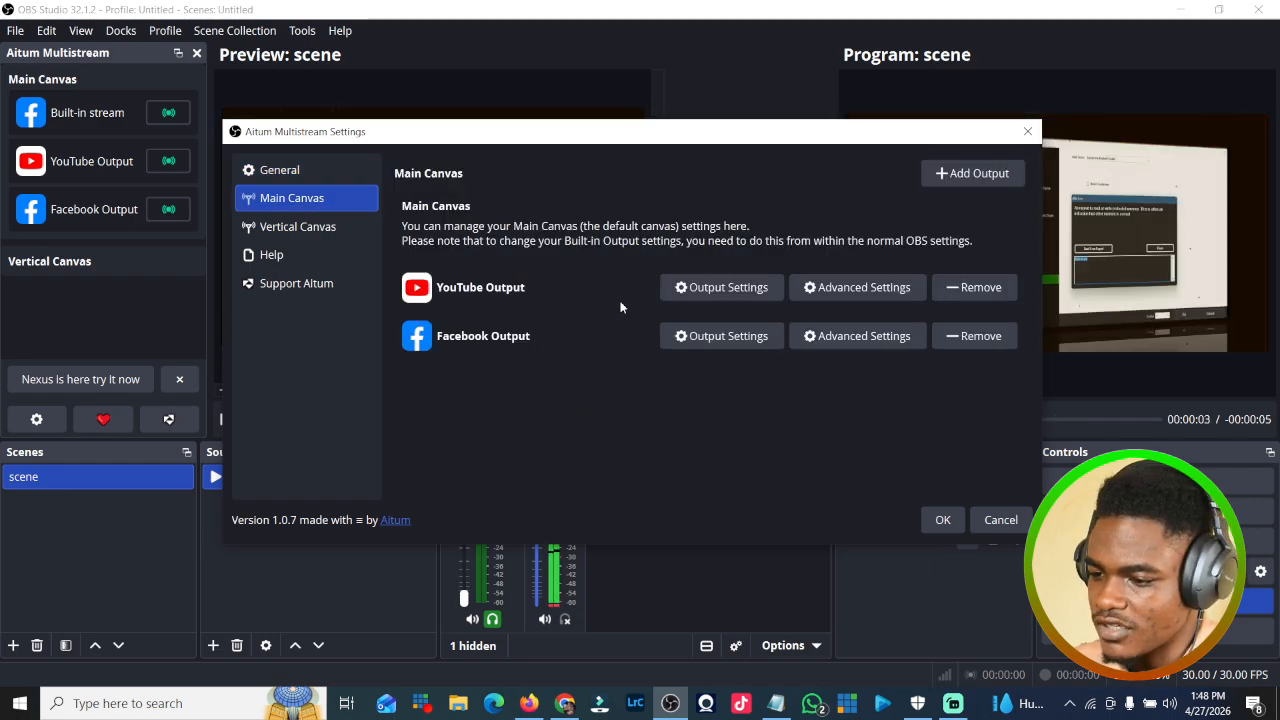
left_click(975, 287)
left_click(972, 287)
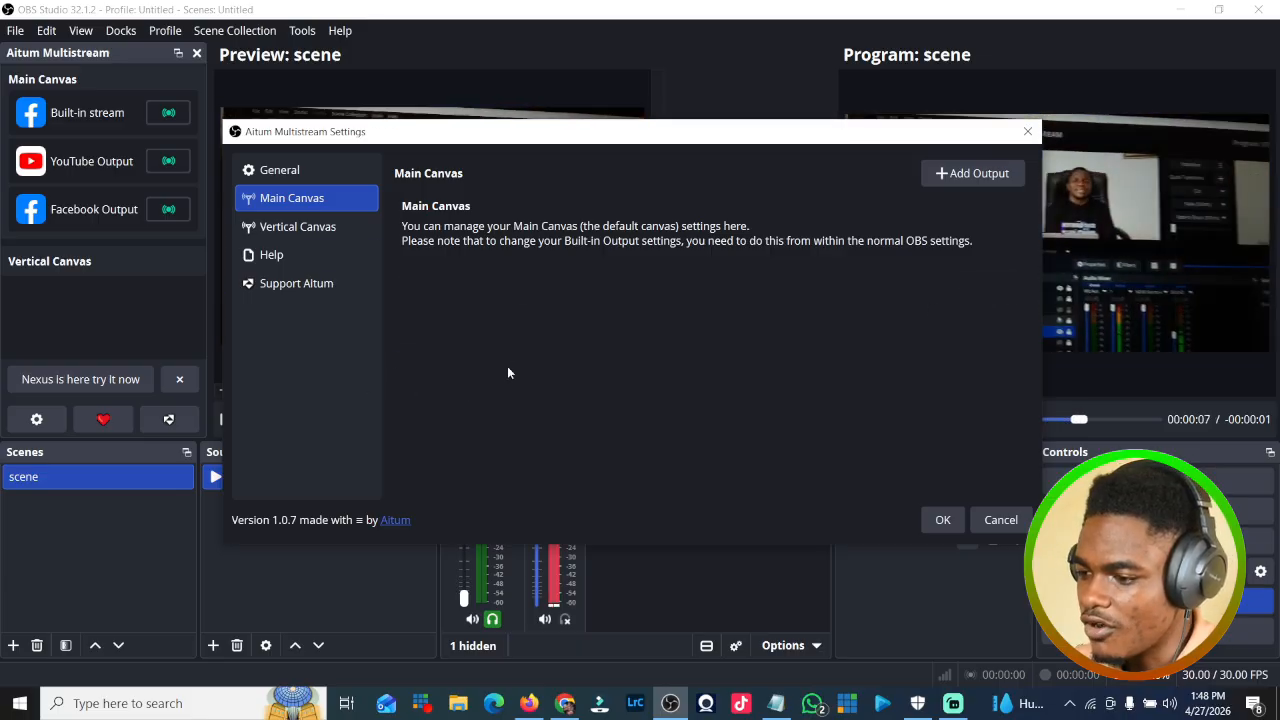
- Add a Facebook output to the main canvas and paste the page's stream key into its Facebook Stream Key field
left_click(972, 173)
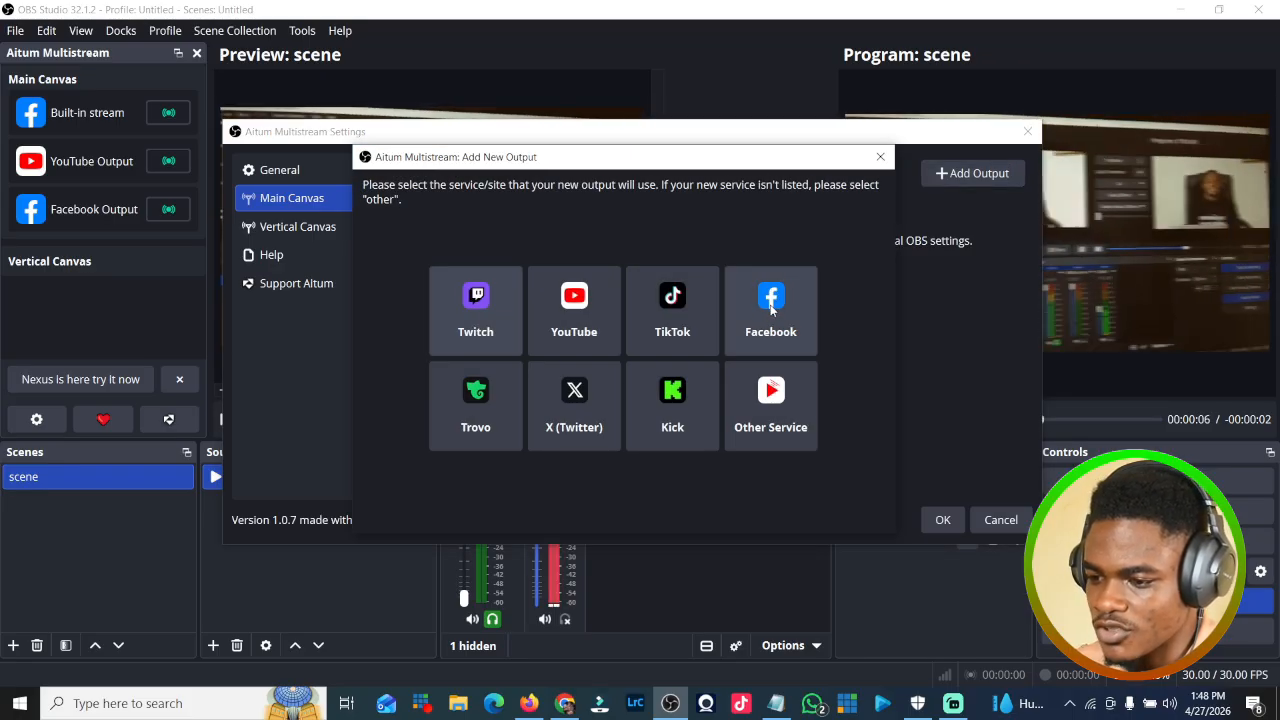
left_click(770, 310)
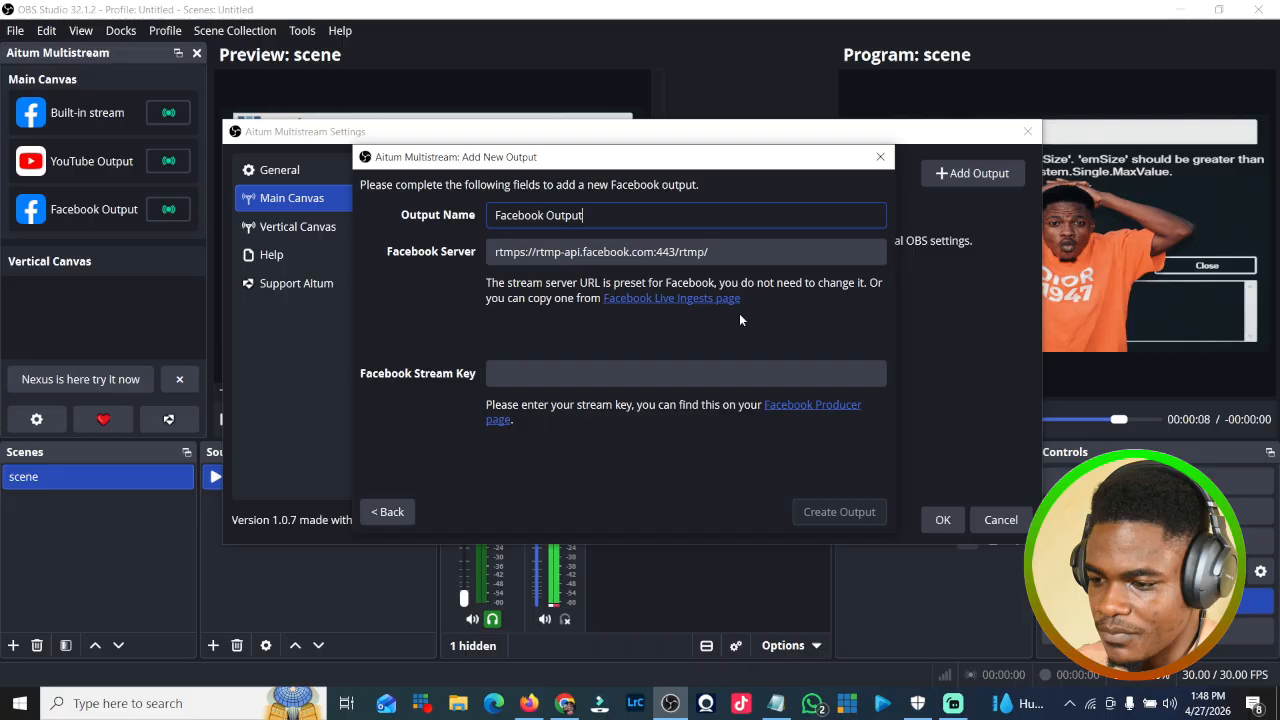
left_click(529, 703)
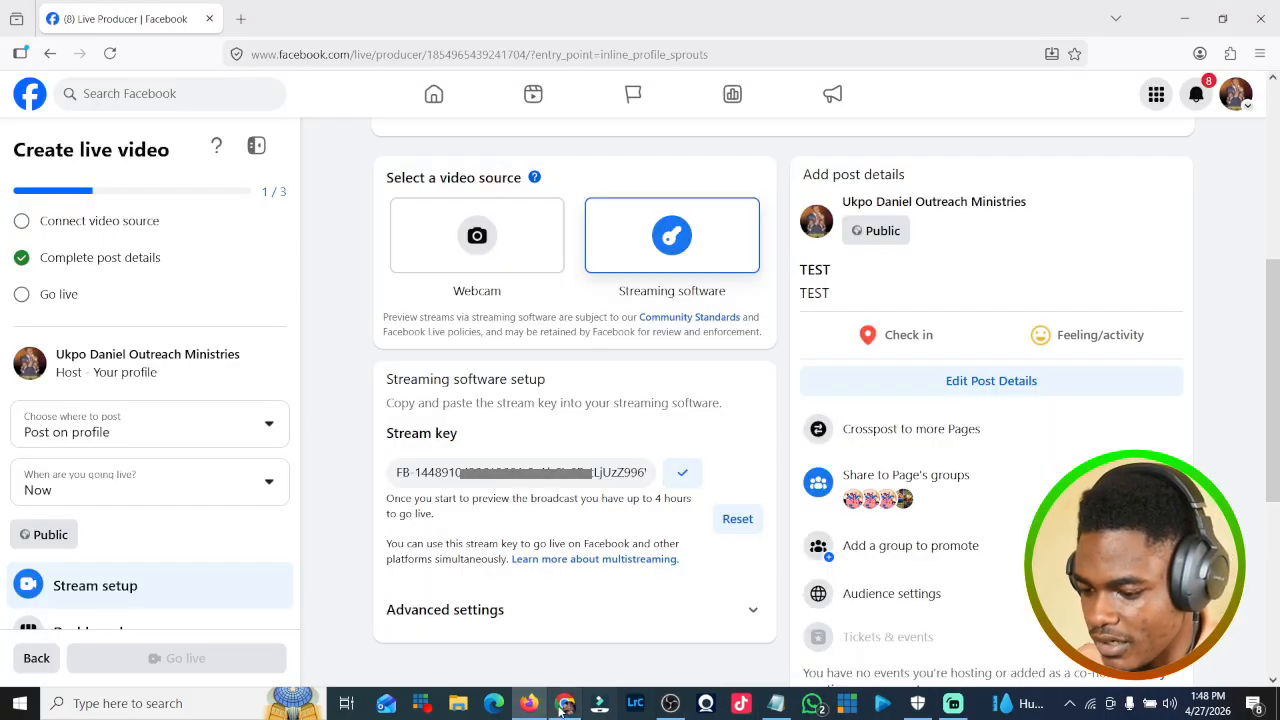
left_click(670, 703)
left_click(666, 366)
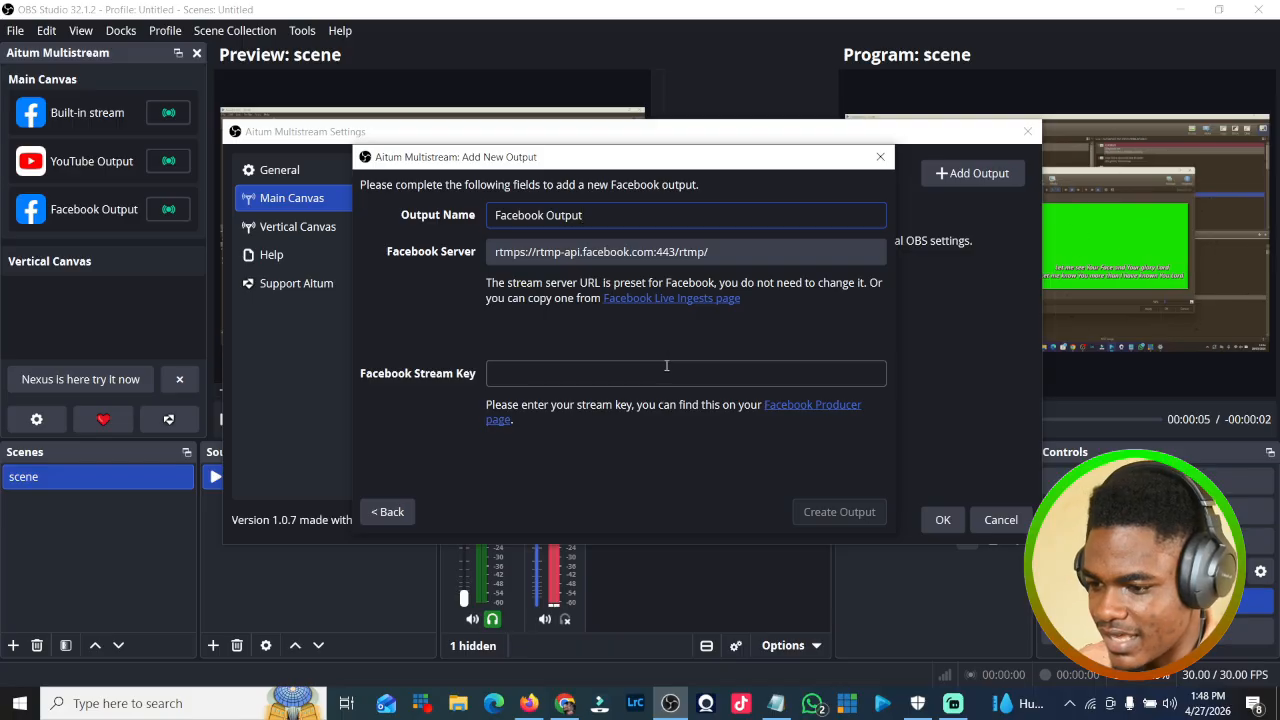
key("ctrl+v")
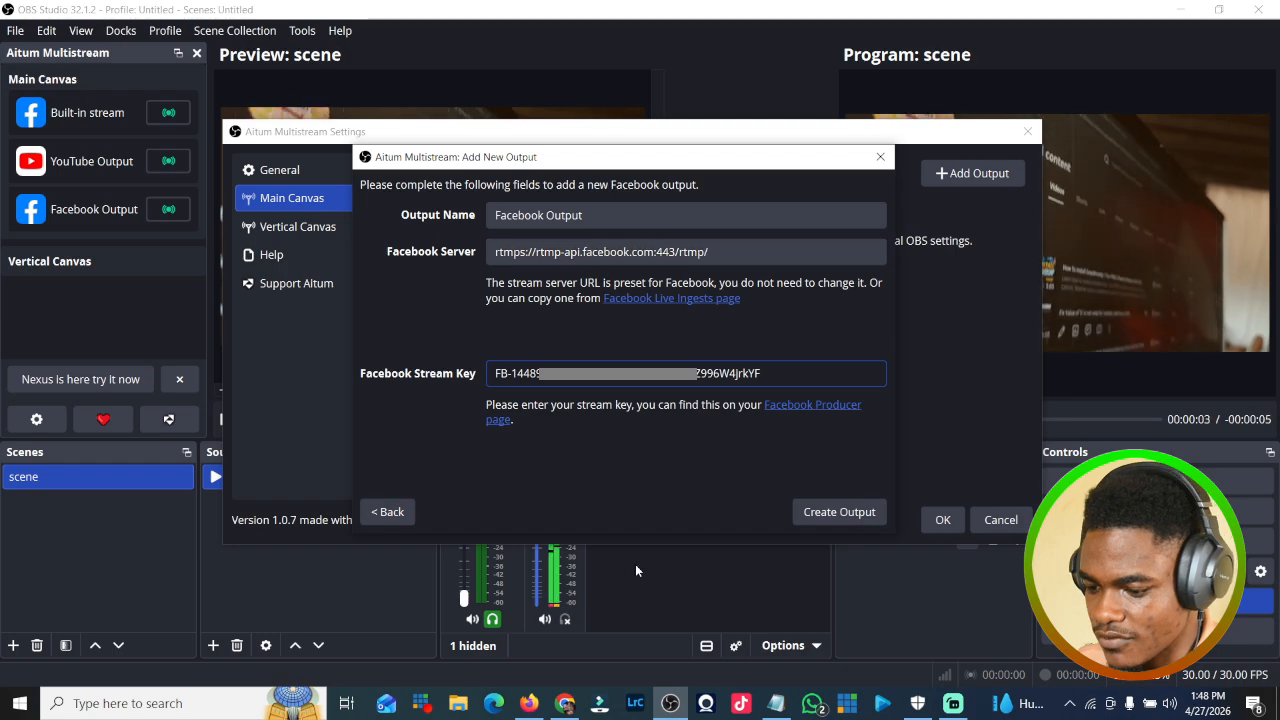
- Switch to Firefox, expand the page's advanced streaming settings, and copy the Server URL
left_click(565, 703)
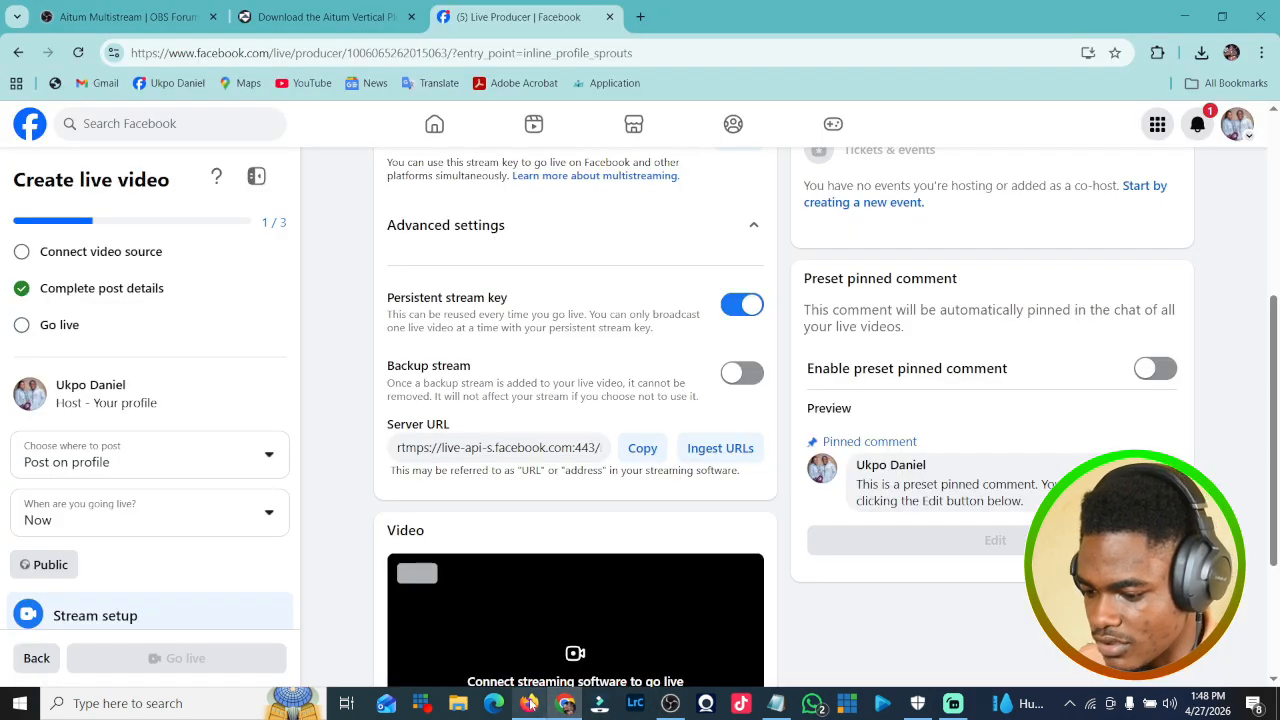
left_click(529, 703)
scroll(751, 600, "down", 2)
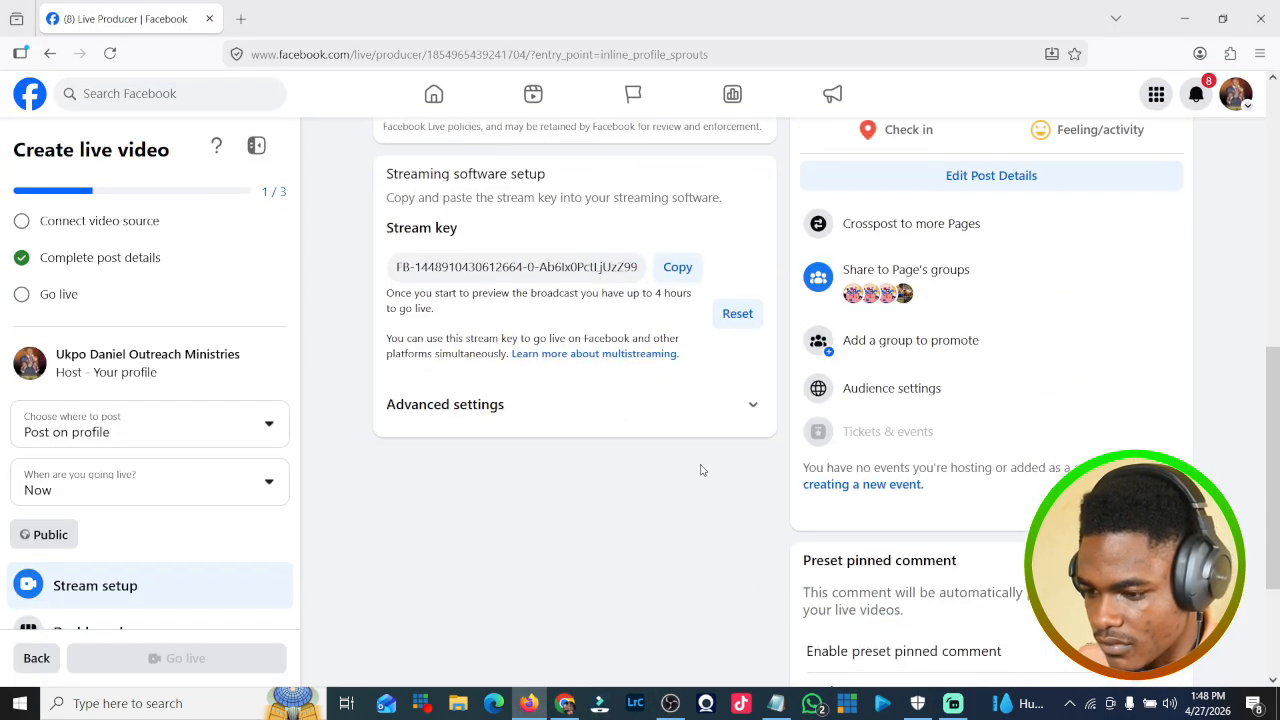
left_click(690, 416)
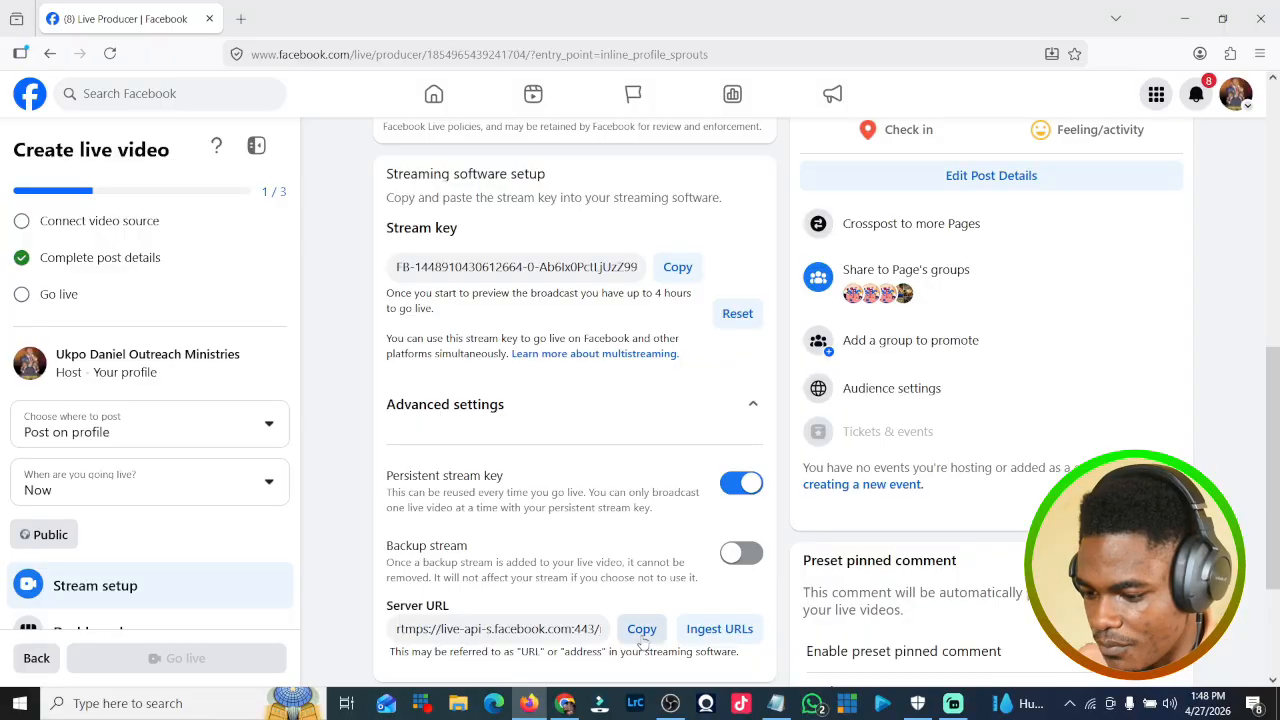
- Back in OBS Studio, replace the Facebook server address with rtmps://live-api-s.facebook.com:443/rtmp/ and create the output
left_click(670, 703)
left_click(743, 250)
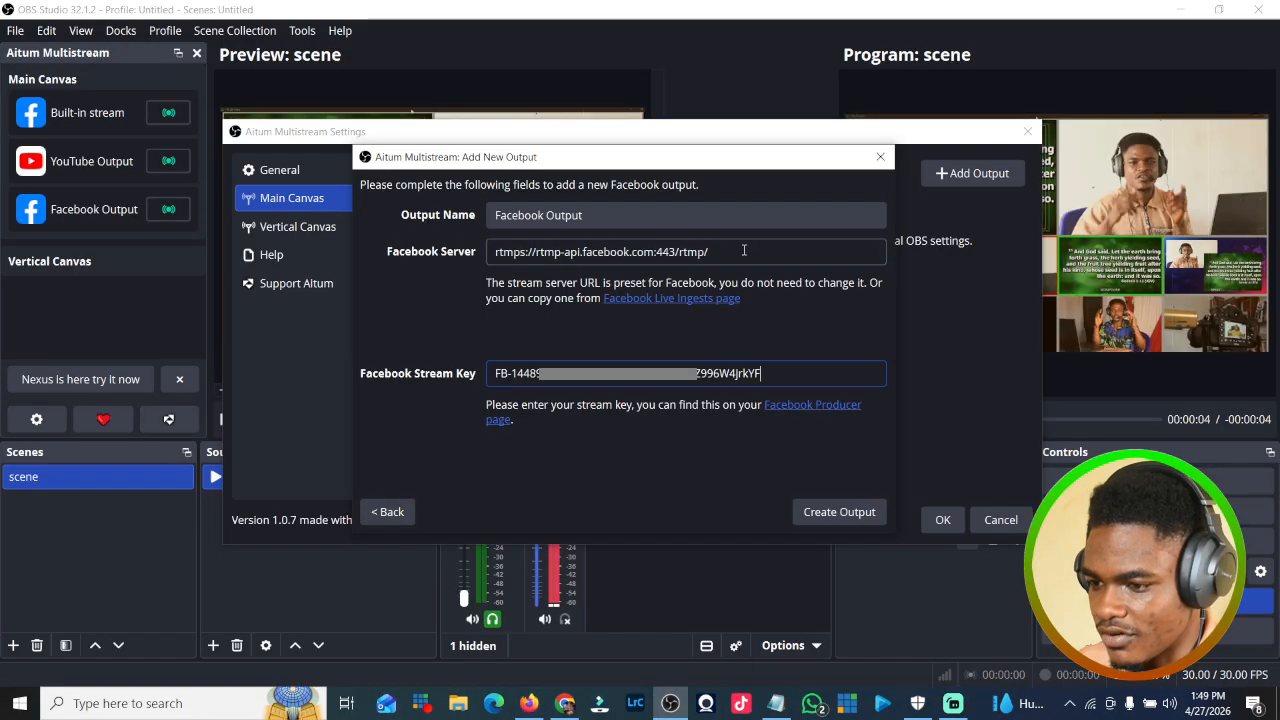
triple_click(744, 251)
key("ctrl+v")
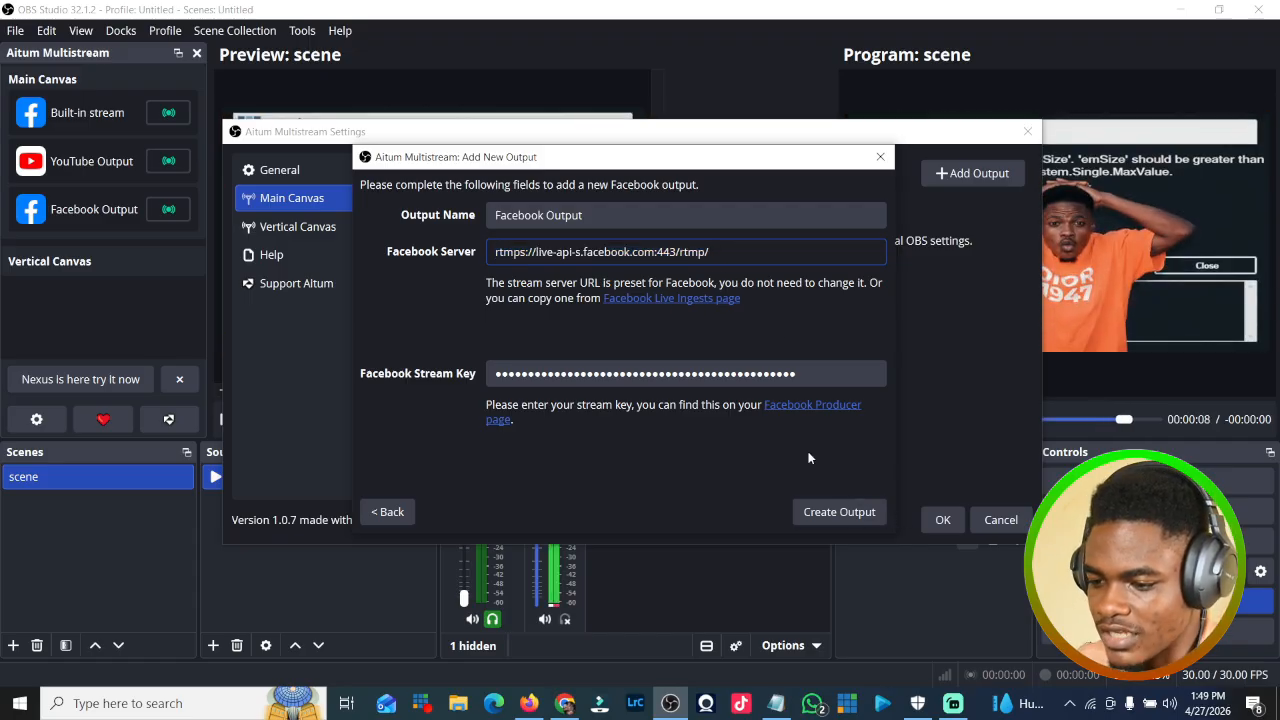
left_click(843, 518)
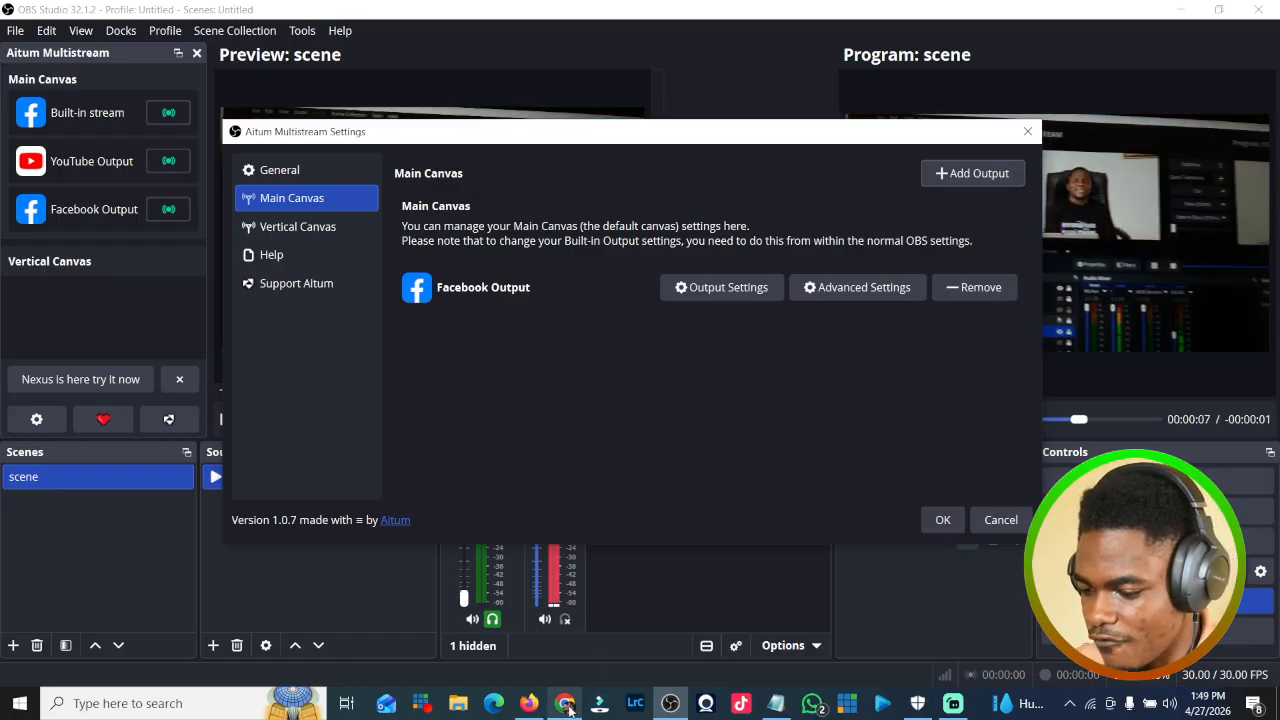
- Switch to Chrome, open YouTube in a new tab, and enter YouTube Studio's live streaming area through Go live
left_click(567, 704)
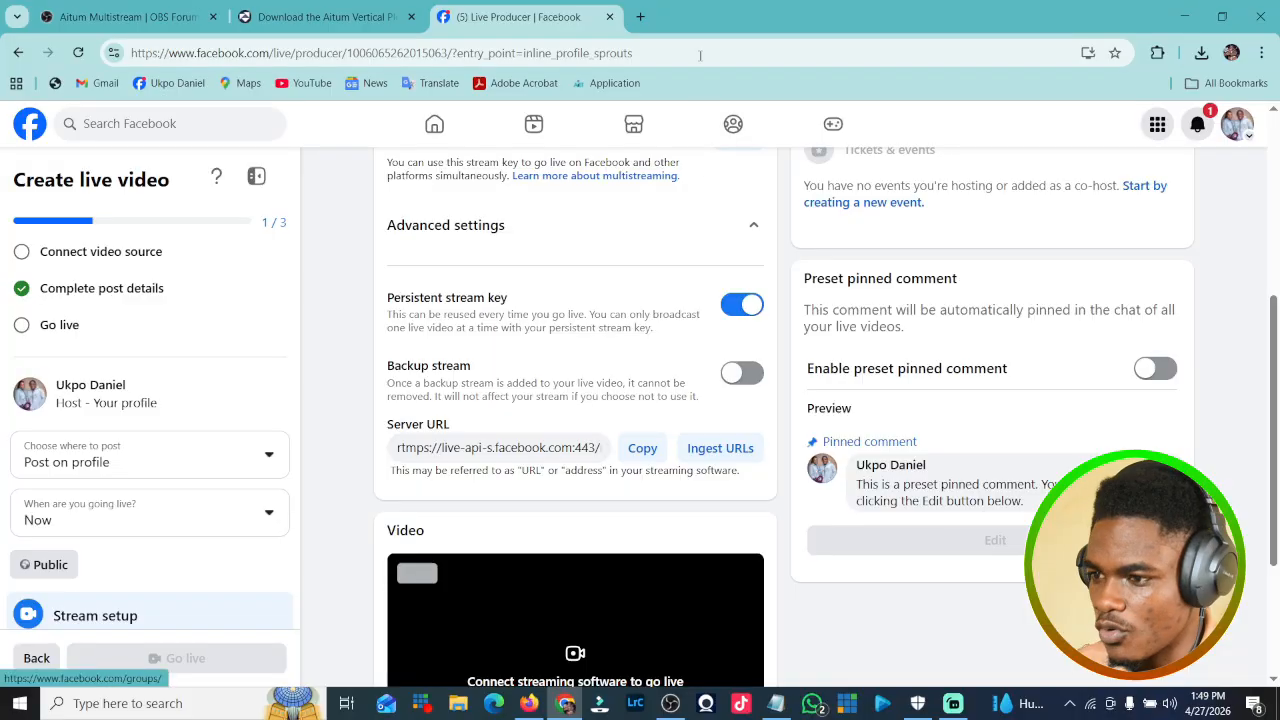
left_click(642, 19)
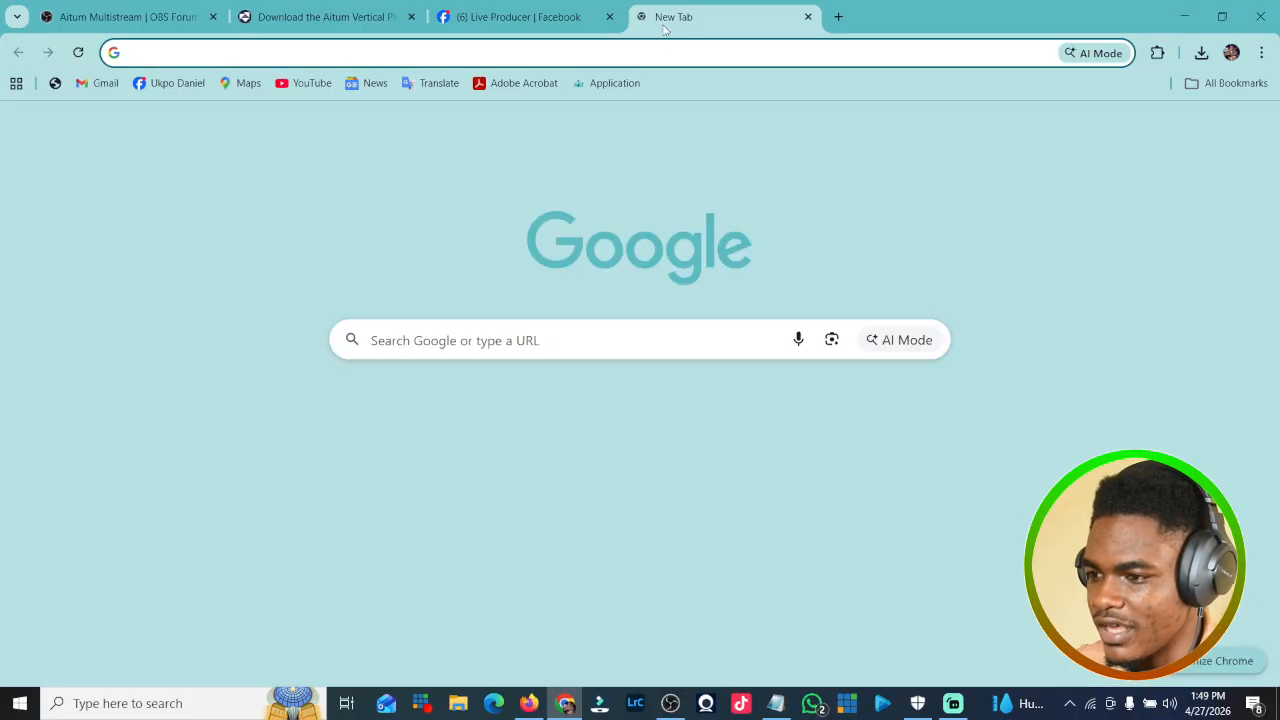
left_click(870, 408)
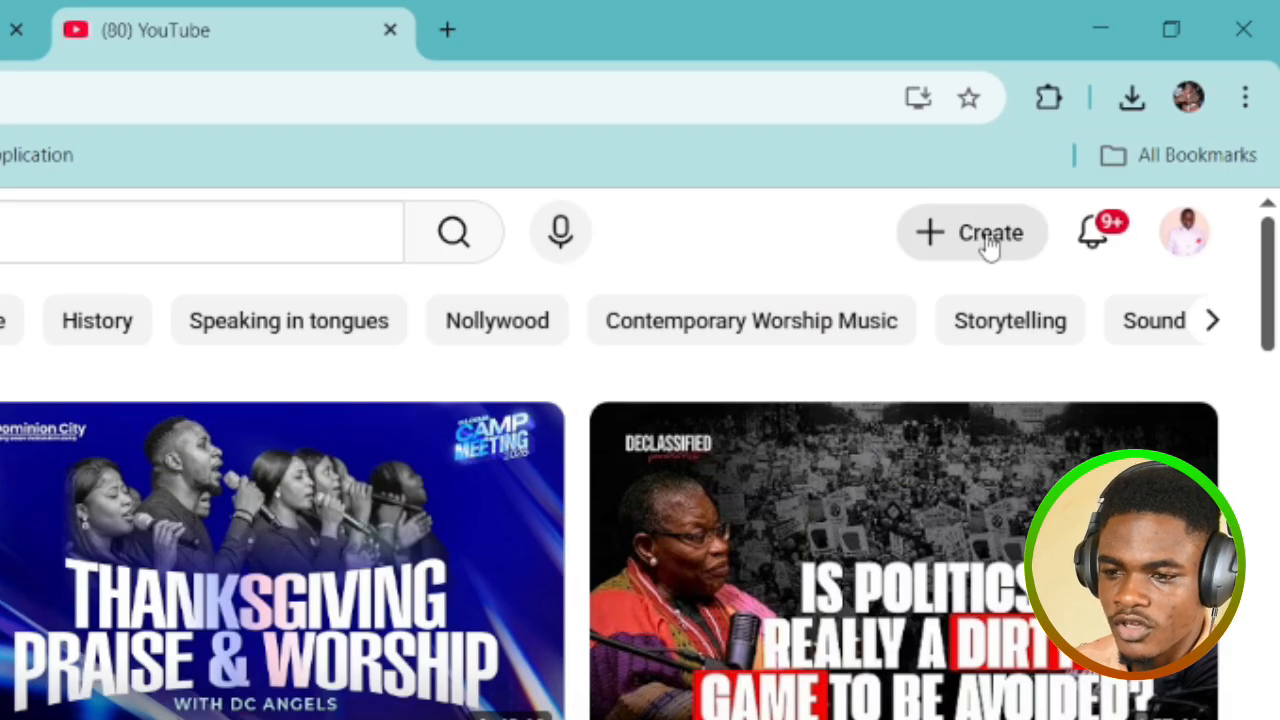
left_click(994, 247)
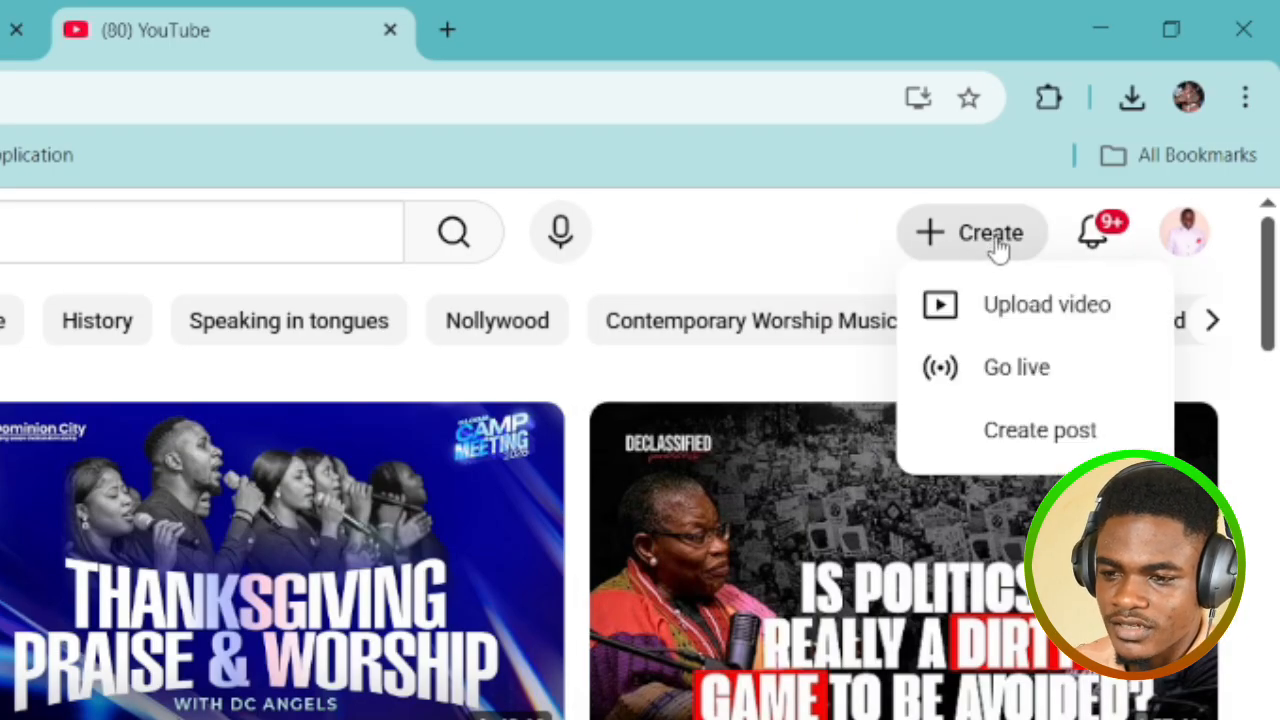
left_click(1040, 372)
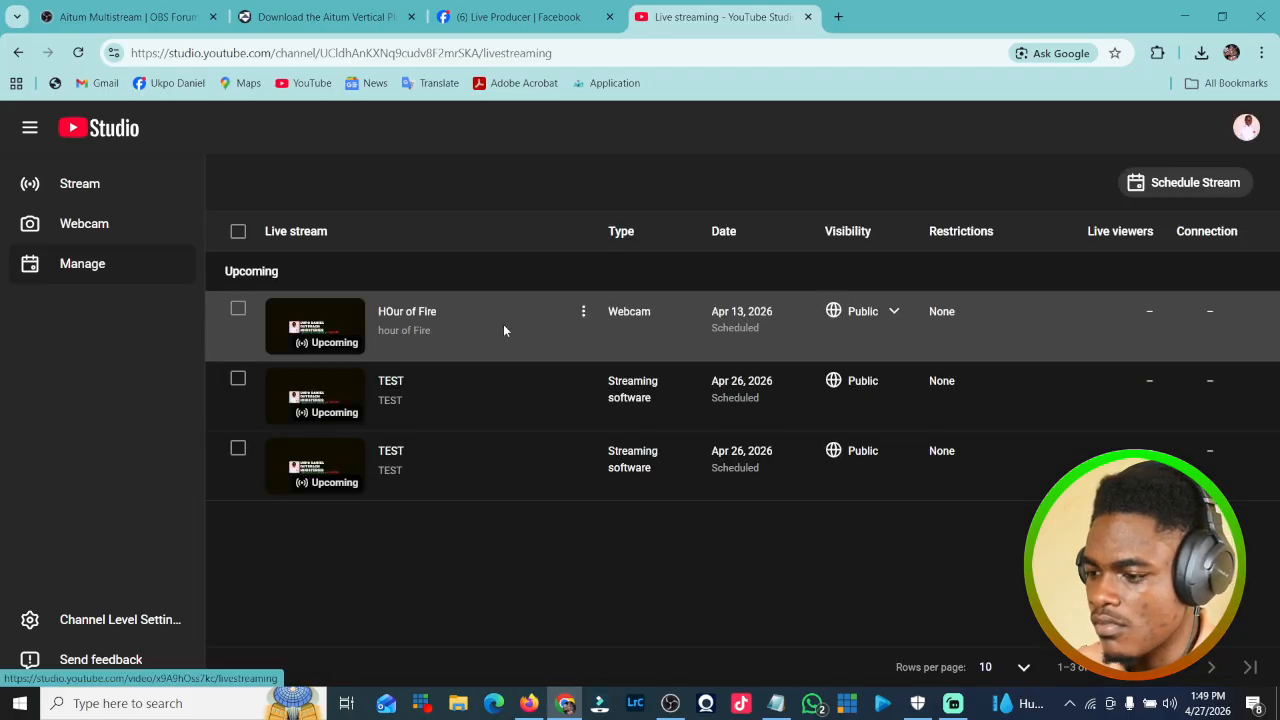
left_click(94, 183)
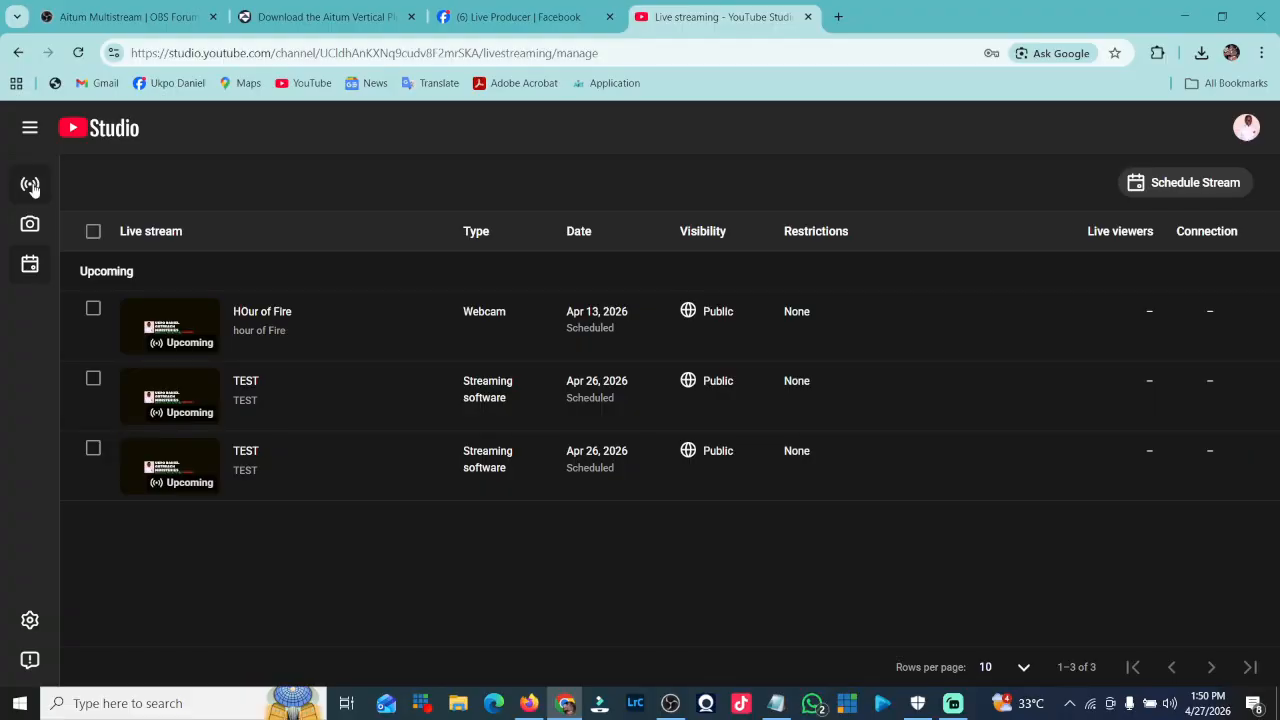
left_click(30, 184)
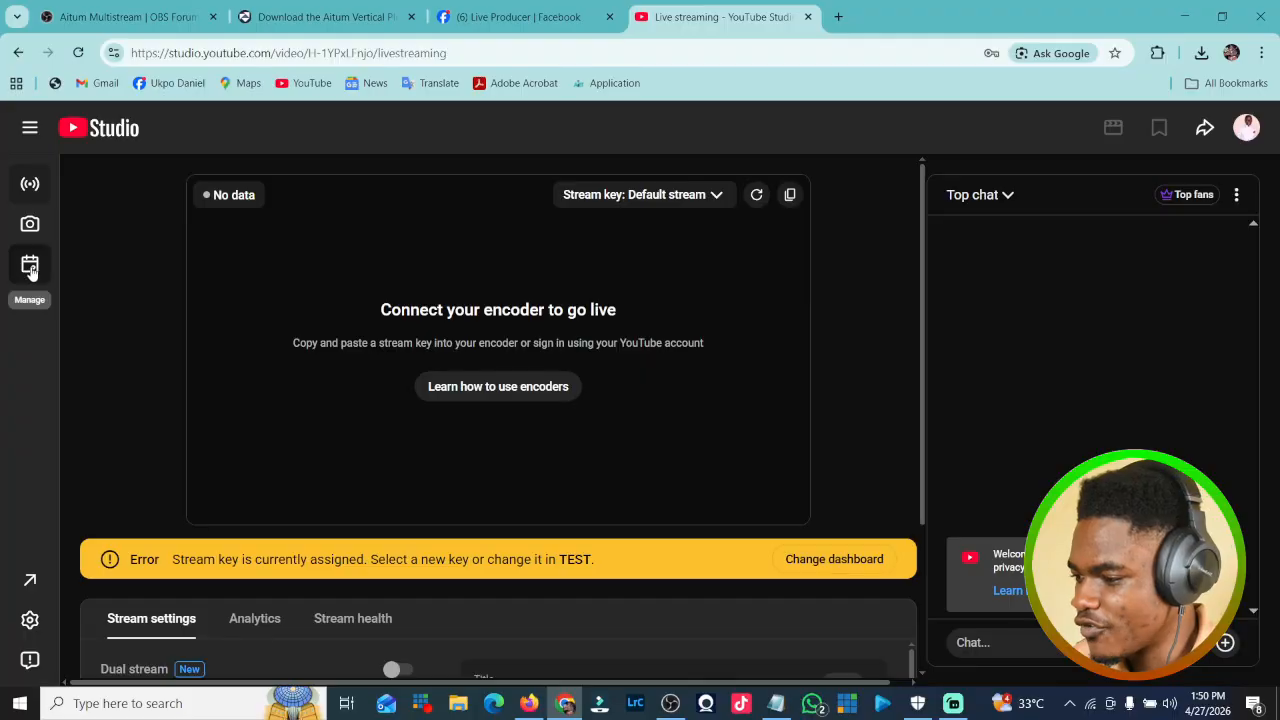
left_click(29, 263)
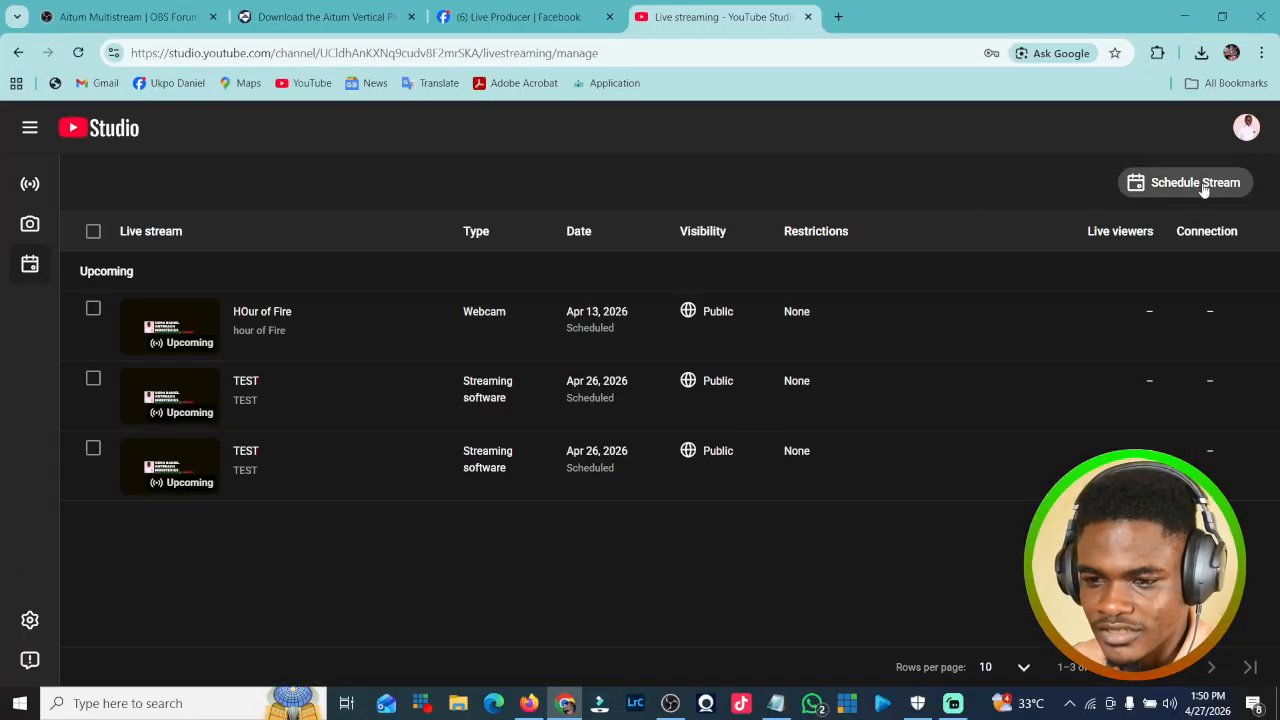
- Schedule a new stream with new settings, giving it the title TEST and the description TEST
left_click(1213, 186)
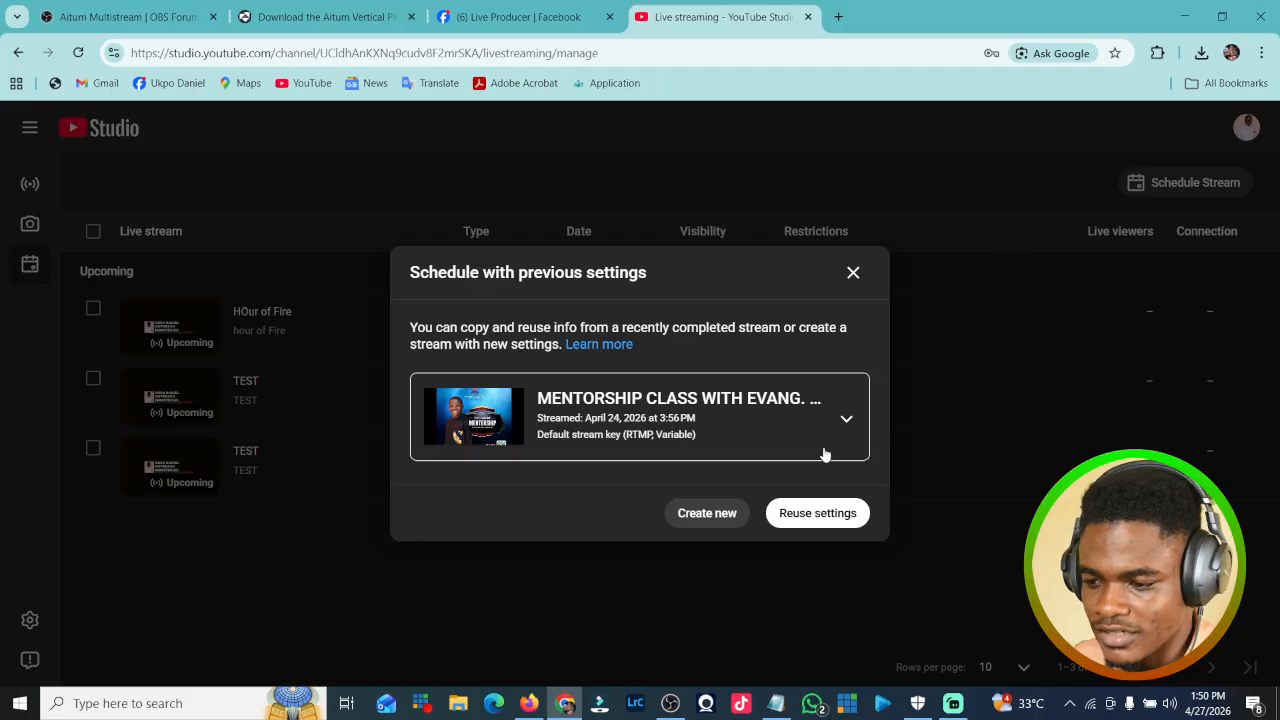
left_click(723, 518)
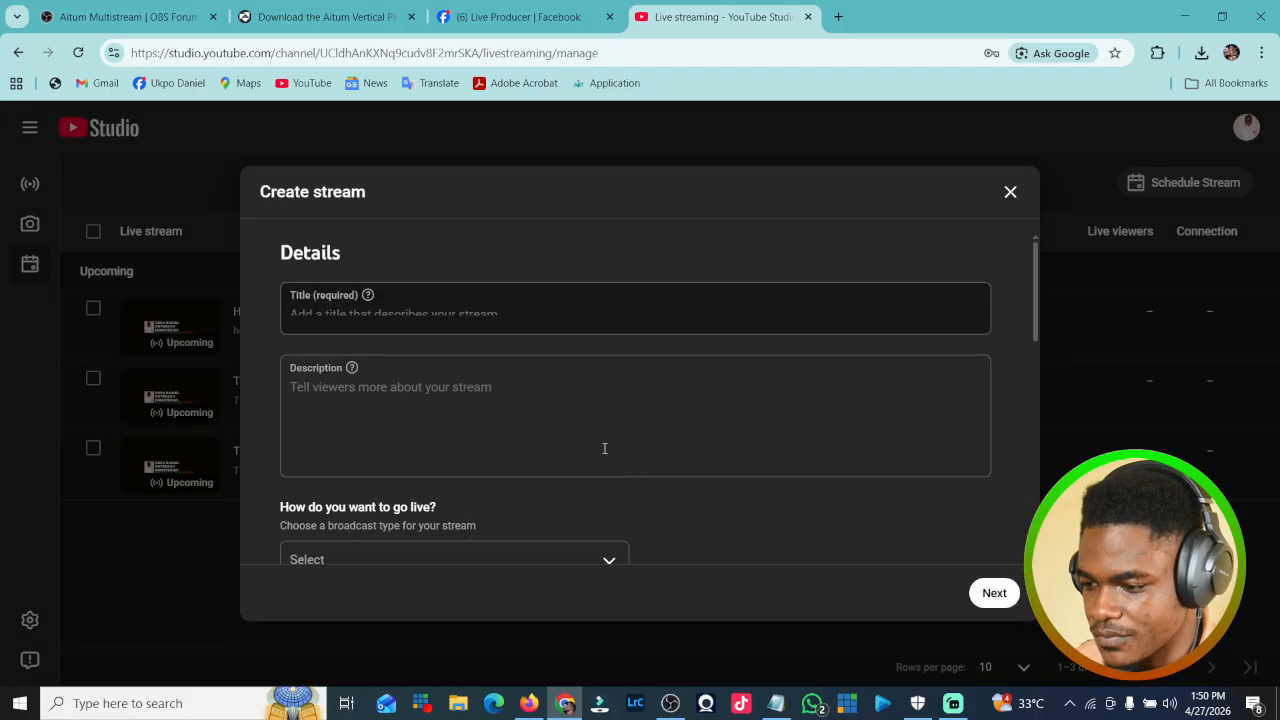
left_click(567, 367)
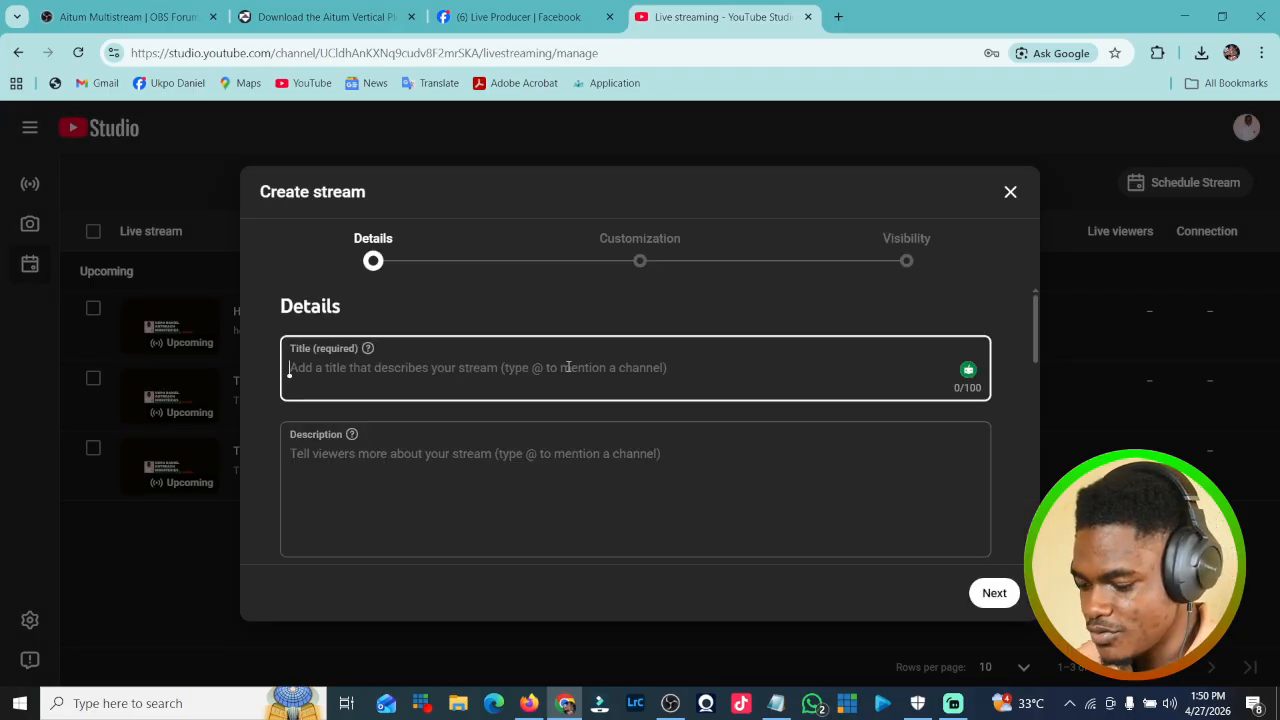
type("TEST")
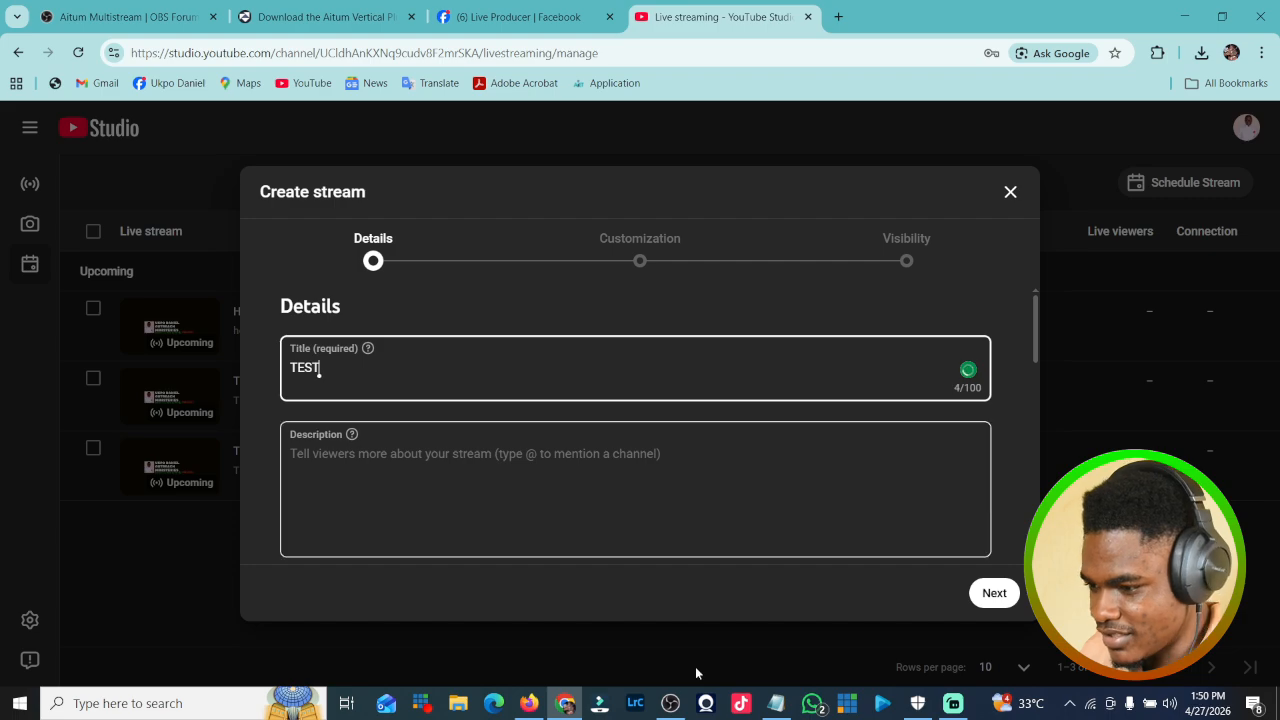
left_click(596, 472)
type("TEST")
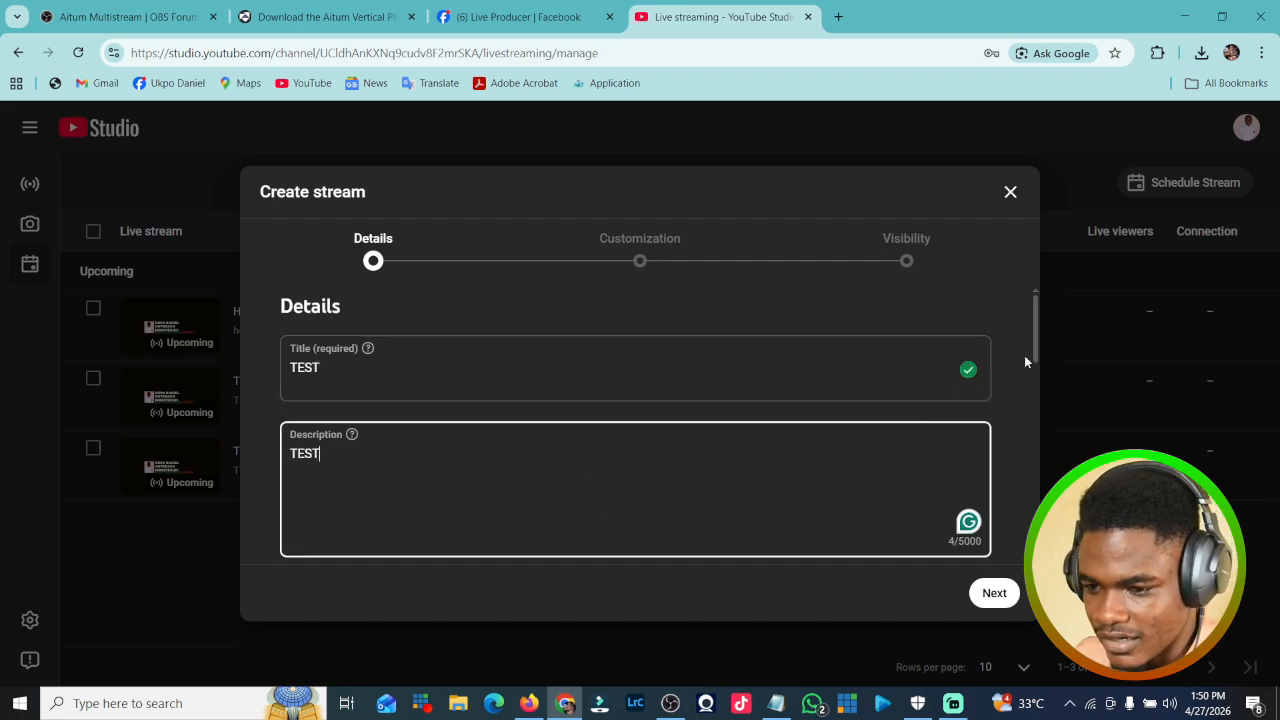
- Review the stream's remaining details, including category, thumbnail, playlists, audience, tags, language, license and comments
scroll(1025, 361, "down", 5)
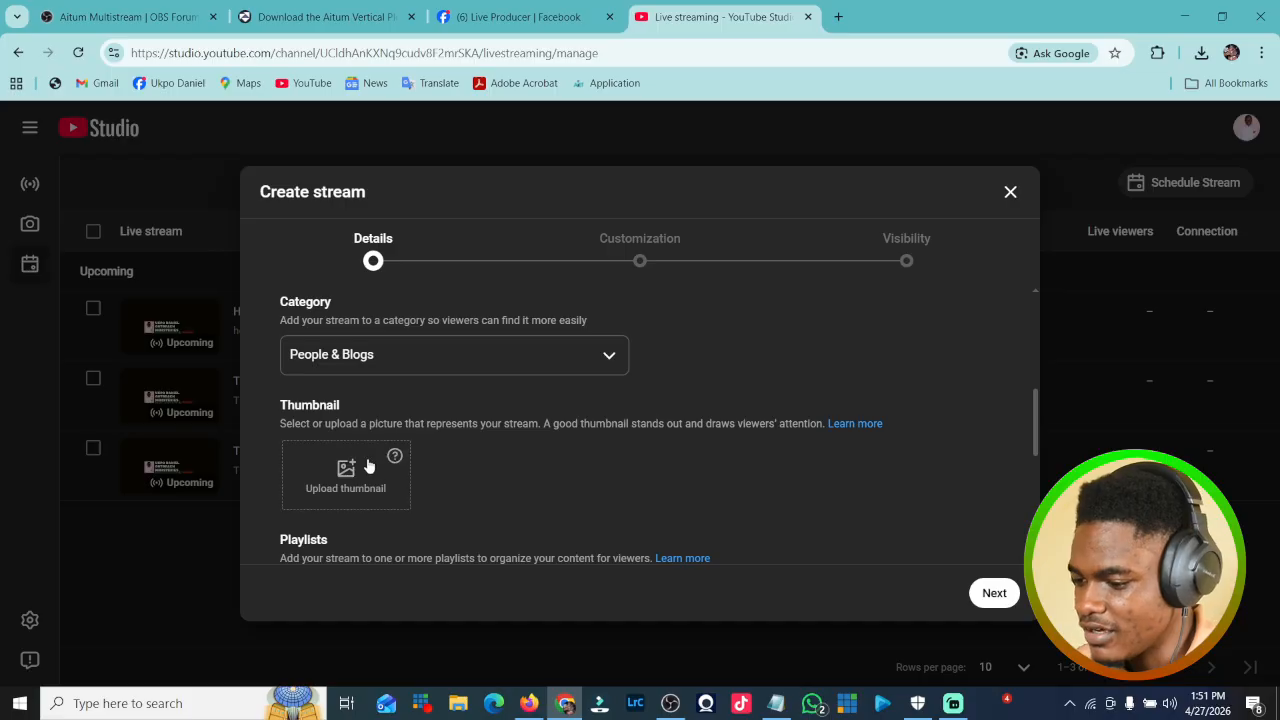
scroll(432, 469, "down", 2)
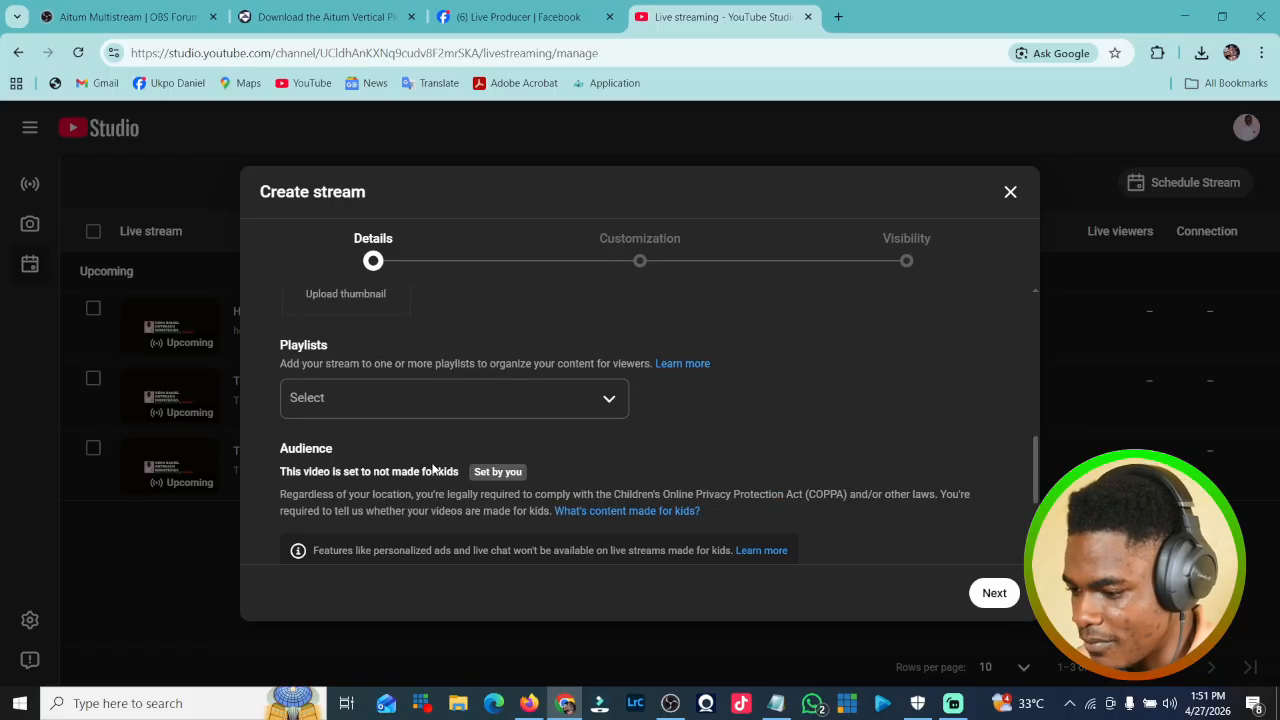
scroll(698, 435, "down", 2)
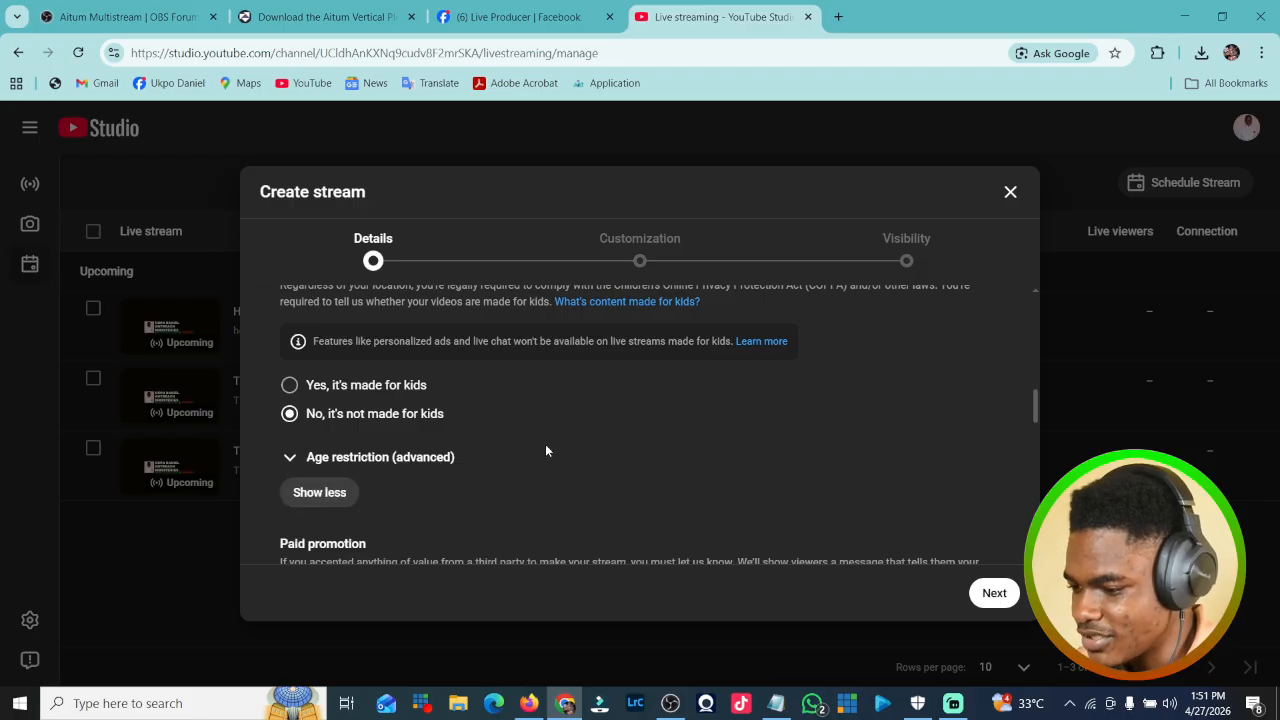
scroll(546, 451, "down", 6)
scroll(546, 451, "down", 2)
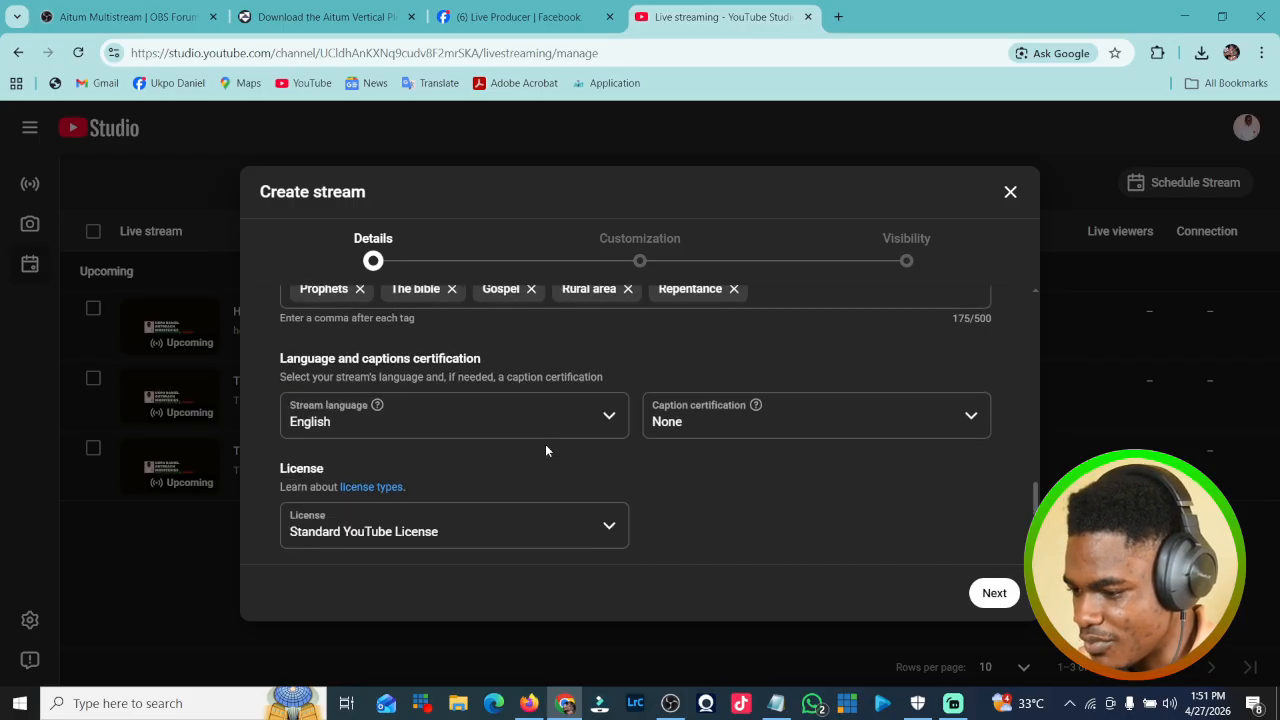
scroll(546, 451, "up", 2)
scroll(546, 451, "down", 4)
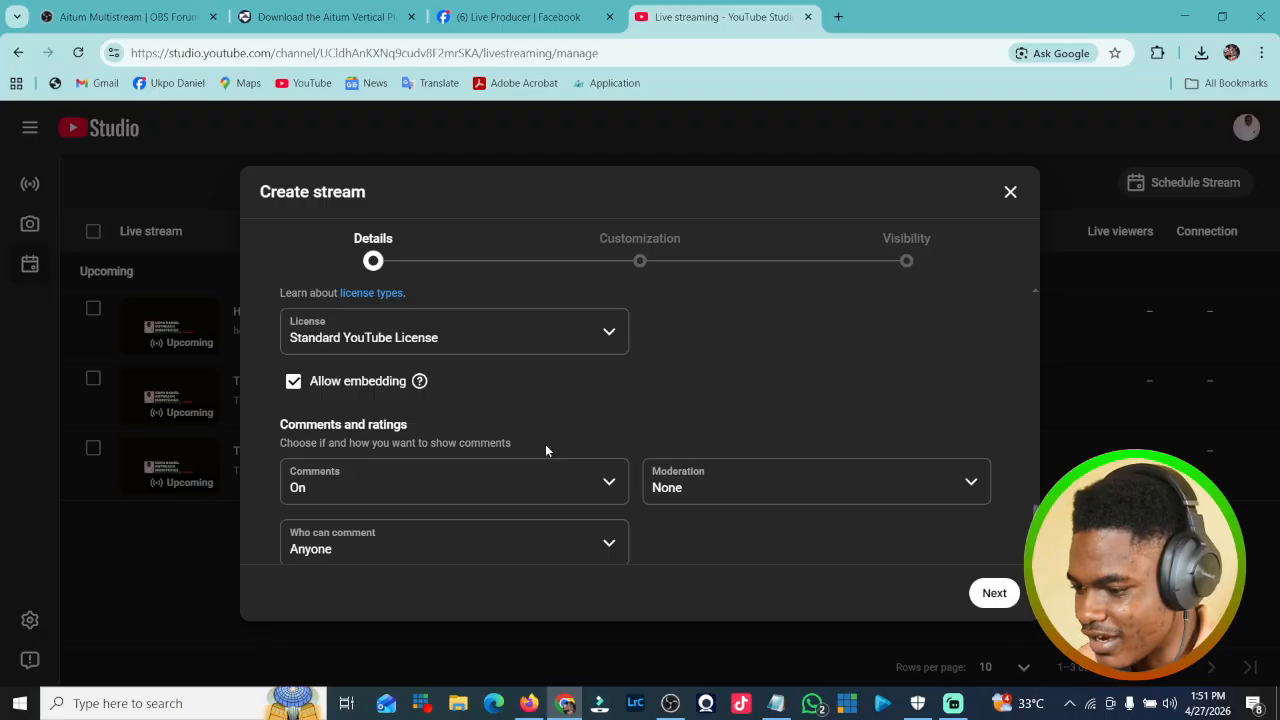
scroll(546, 451, "down", 2)
- Mark the stream as not made for kids and continue past Customization to the Visibility settings
scroll(546, 451, "up", 6)
scroll(546, 451, "up", 4)
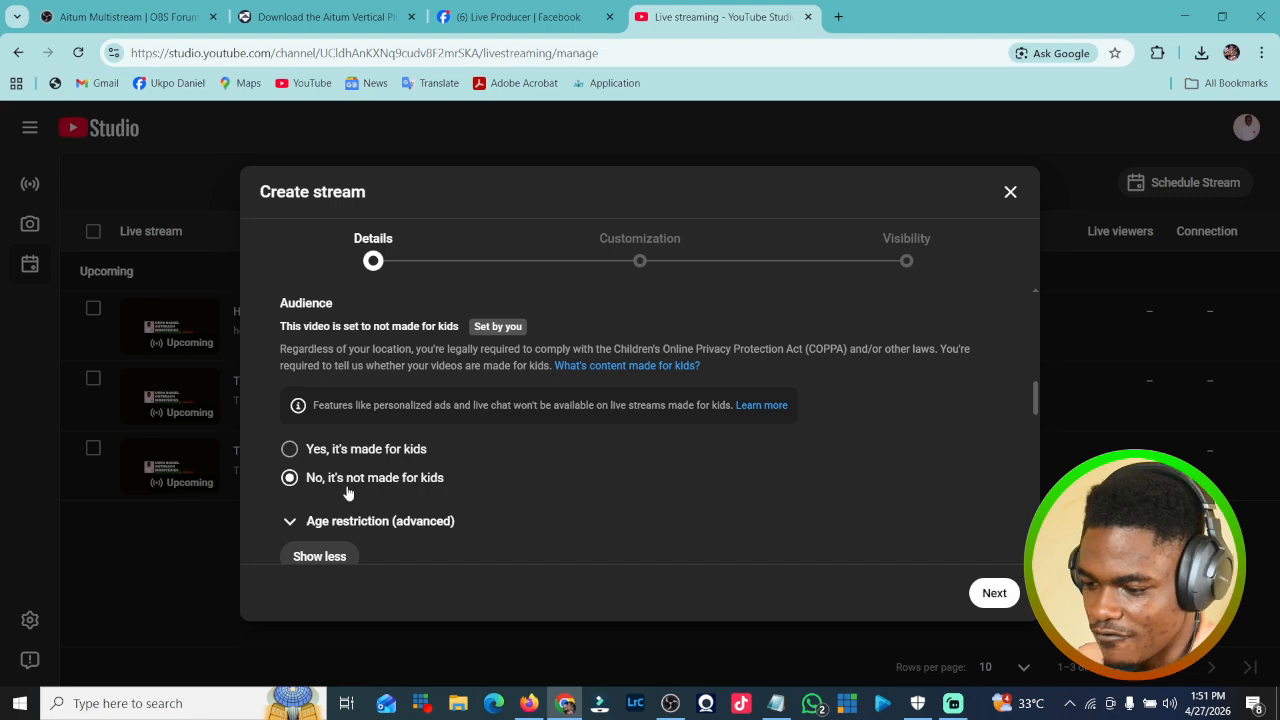
left_click(290, 484)
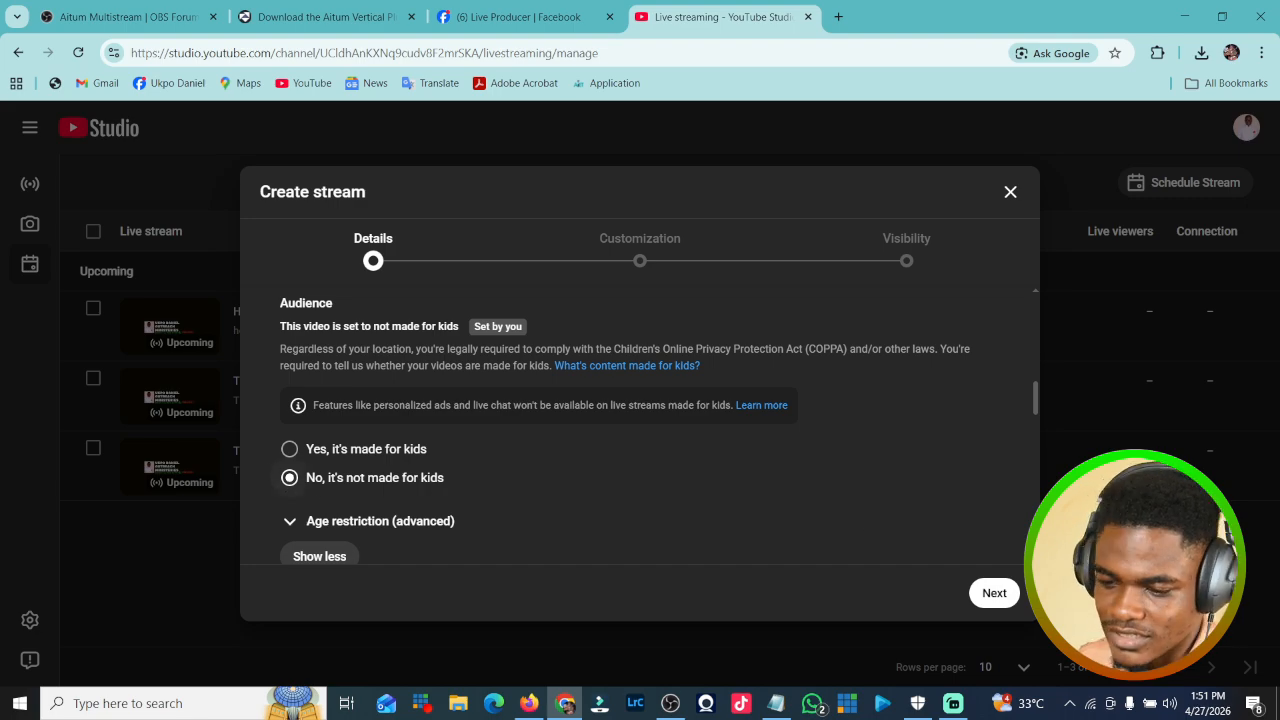
left_click(1001, 593)
left_click(992, 592)
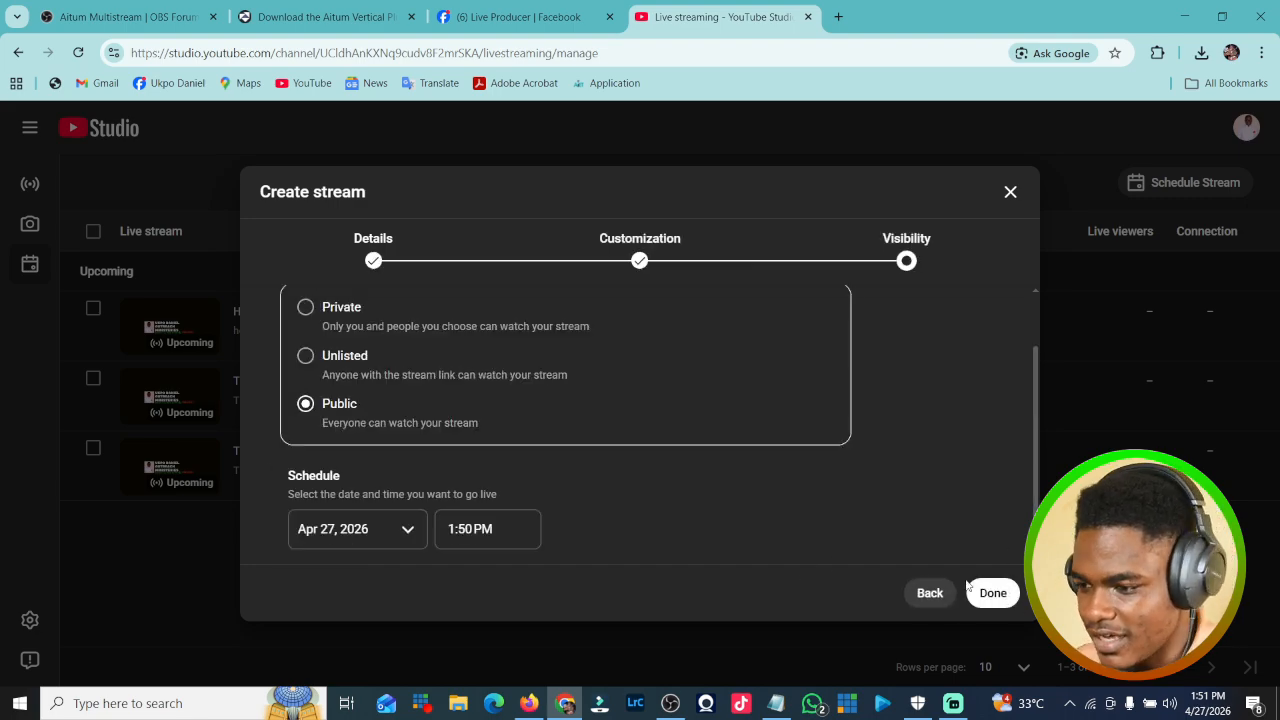
- Finish creating the stream with Public visibility and copy its stream key
left_click(306, 408)
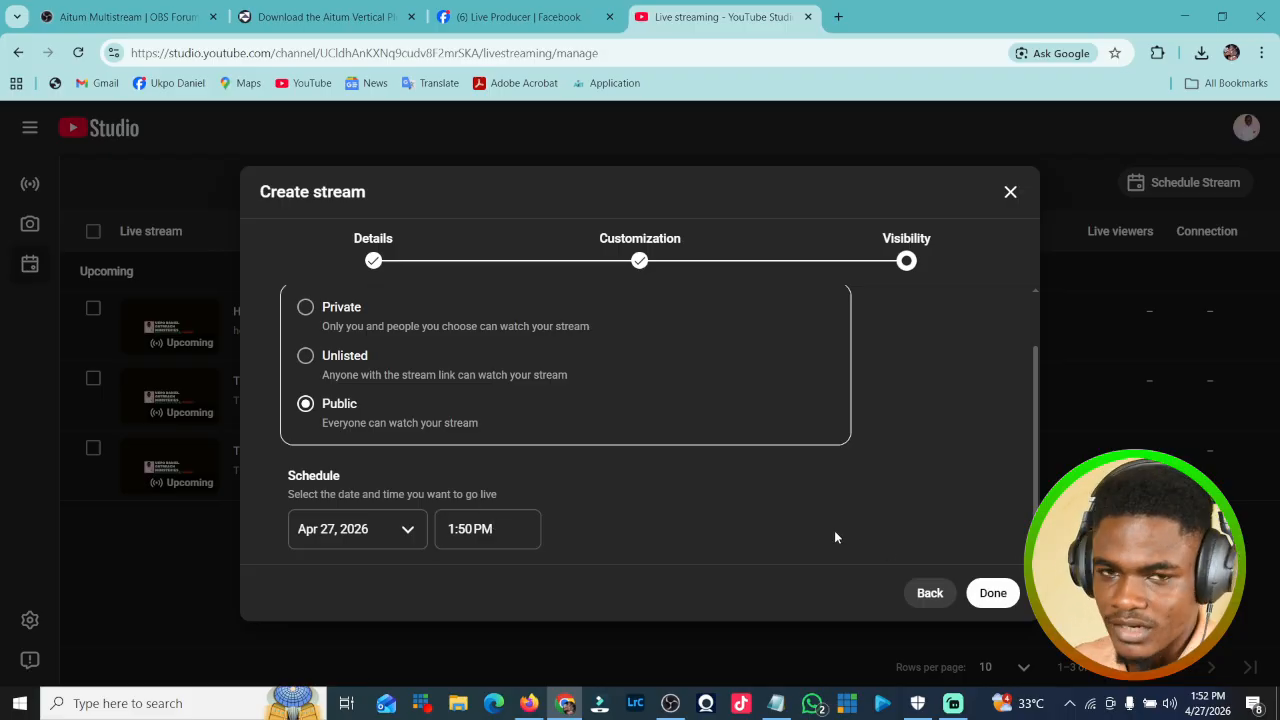
left_click(990, 593)
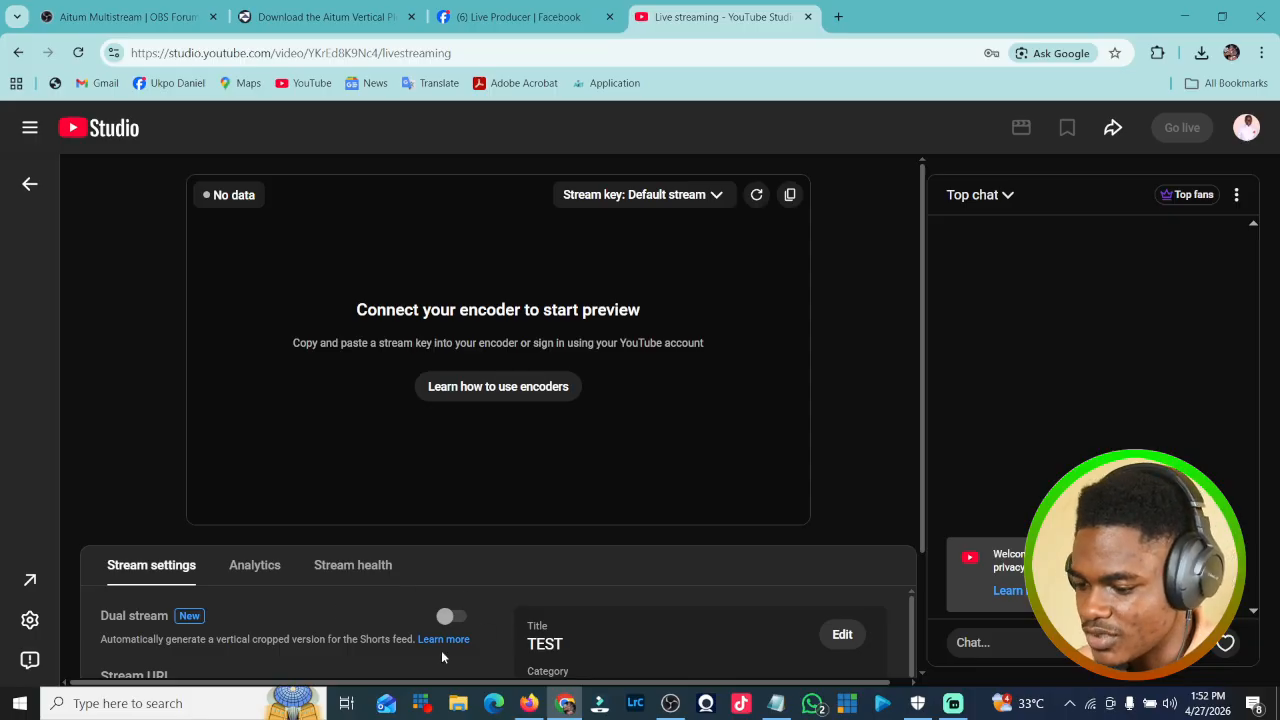
left_click(790, 196)
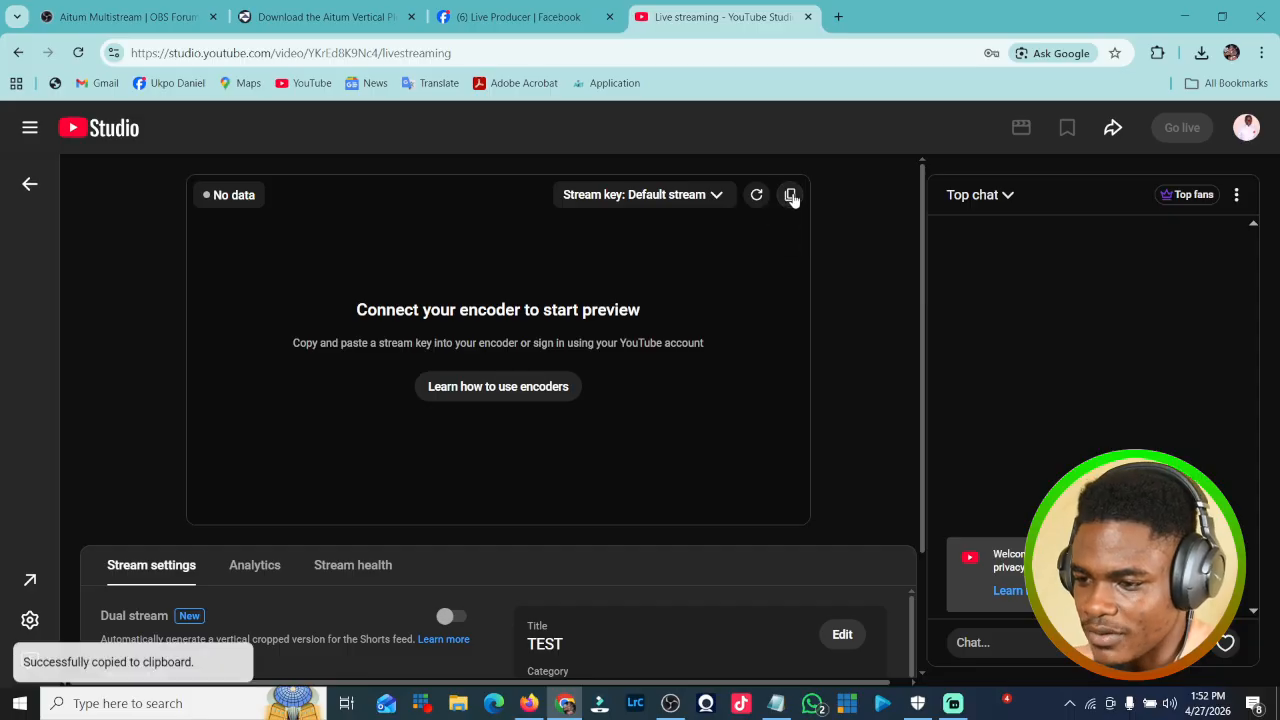
- Switch to OBS Studio, paste the YouTube stream key, create the YouTube Output on the primary ingest server, and accept the Multistream settings
left_click(670, 703)
left_click(665, 357)
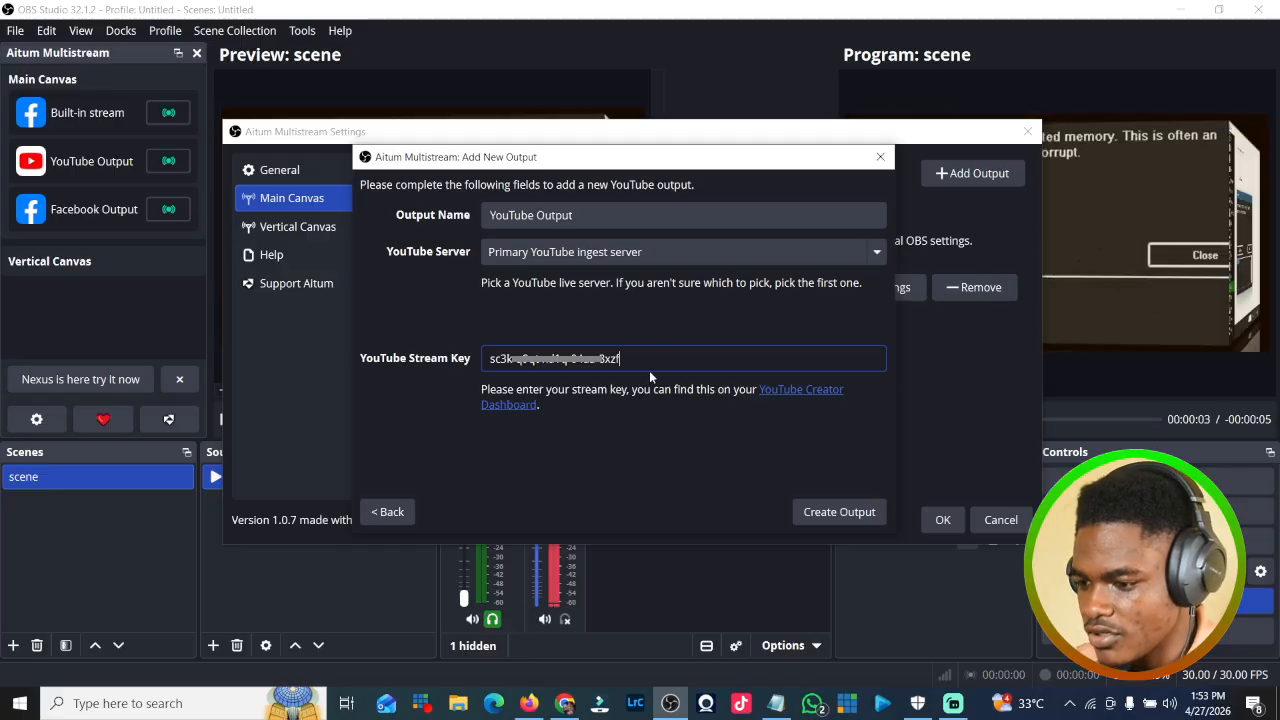
left_click(836, 512)
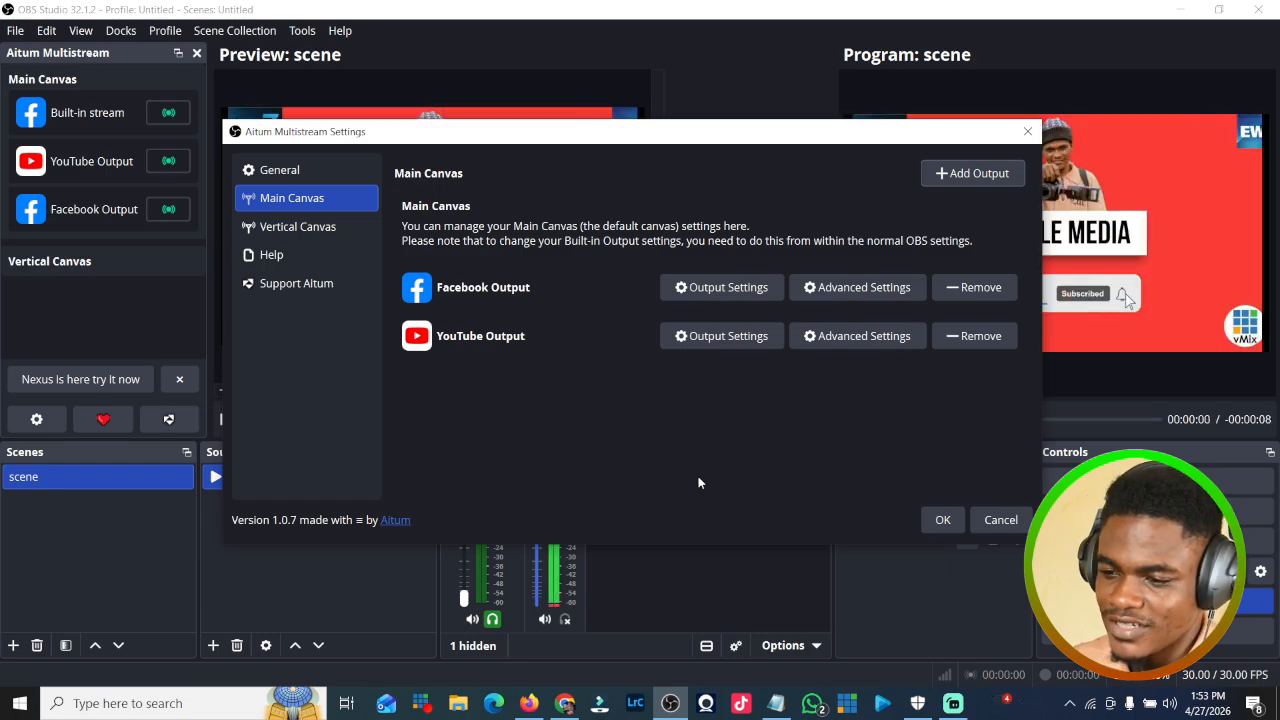
left_click(943, 519)
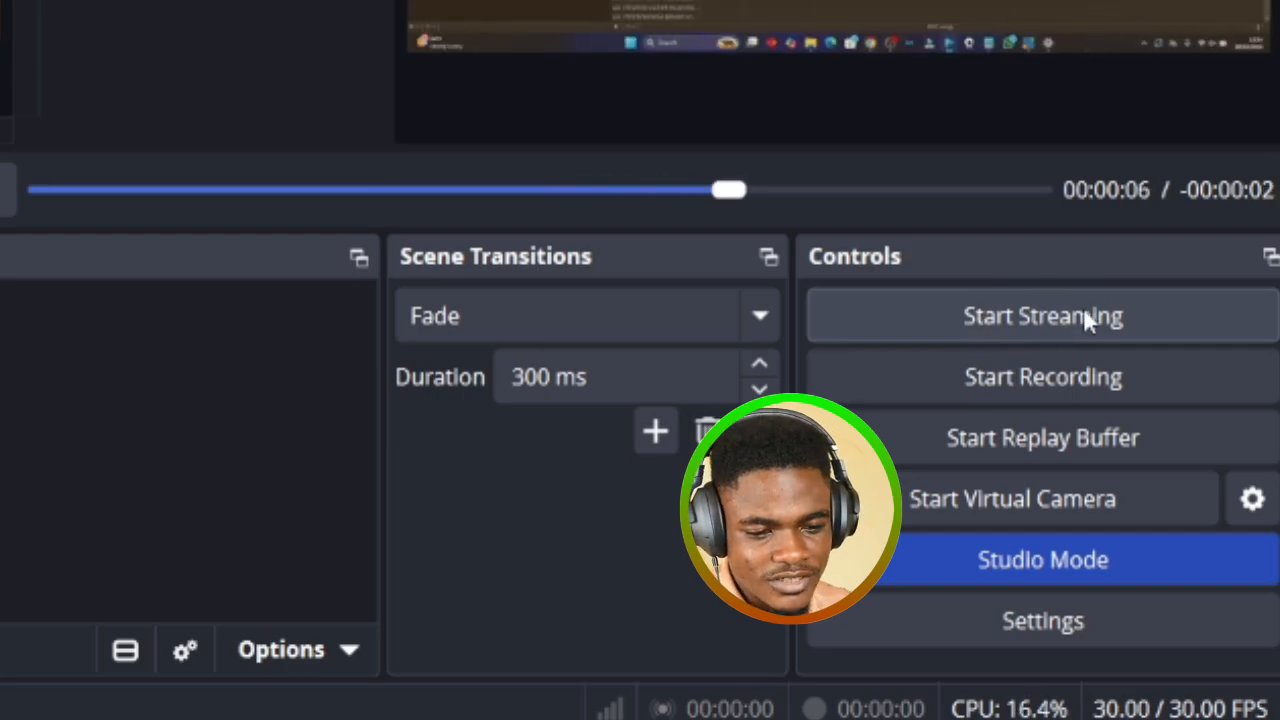
- Start the built-in stream and check its video preview in the Facebook profile's Live Producer in Chrome
left_click(1085, 318)
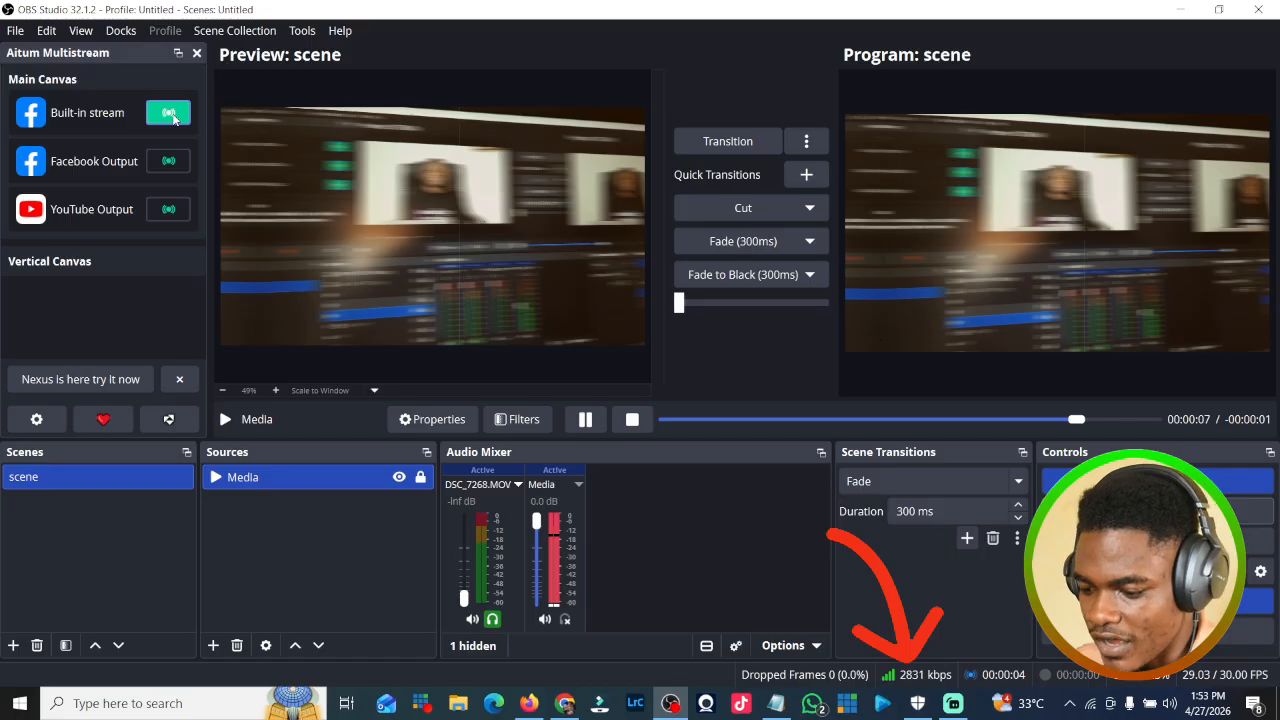
key("alt+Tab")
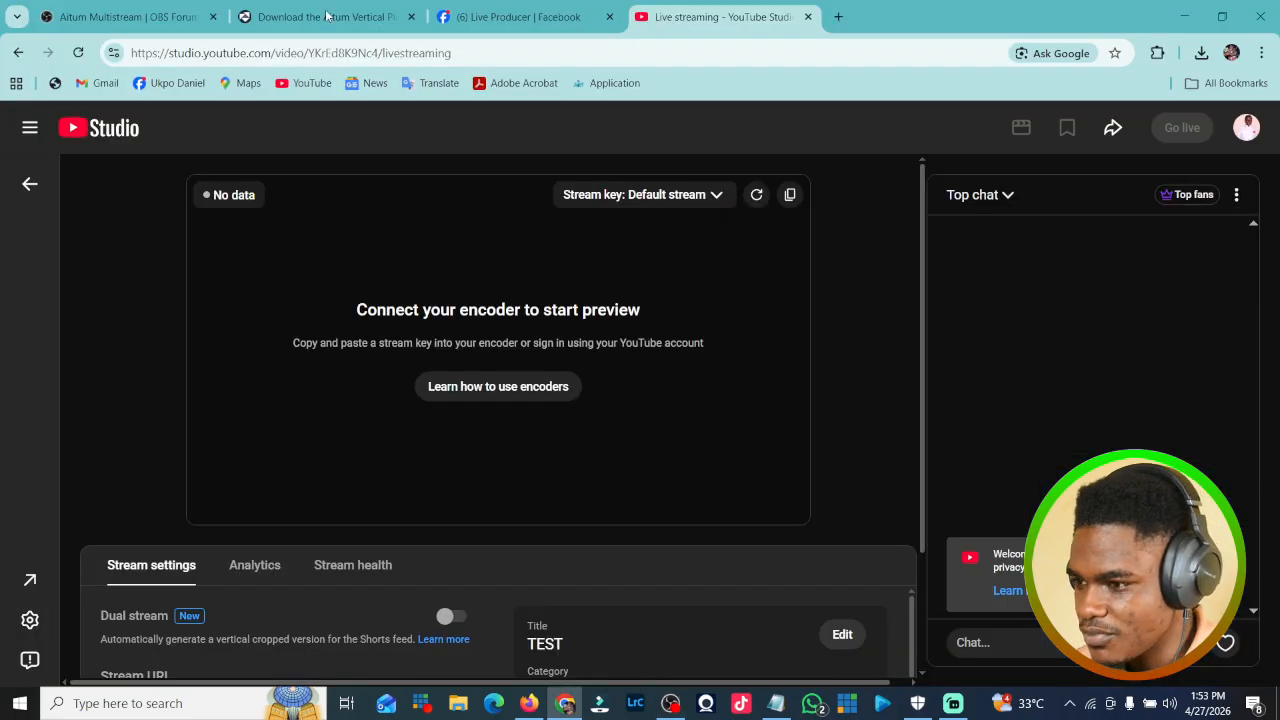
left_click(520, 18)
scroll(545, 513, "down", 2)
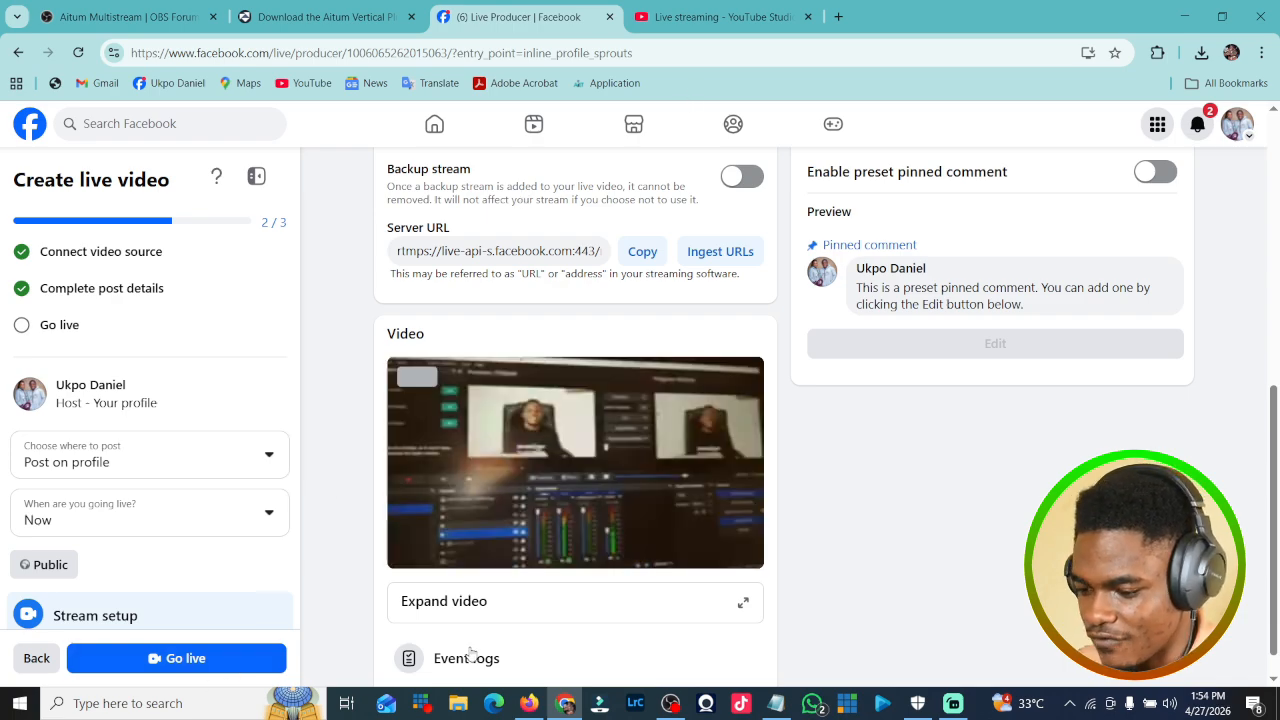
- Return to OBS Studio, start streaming the Facebook Output, and check the Facebook page's Live Producer preview in the browser
left_click(671, 704)
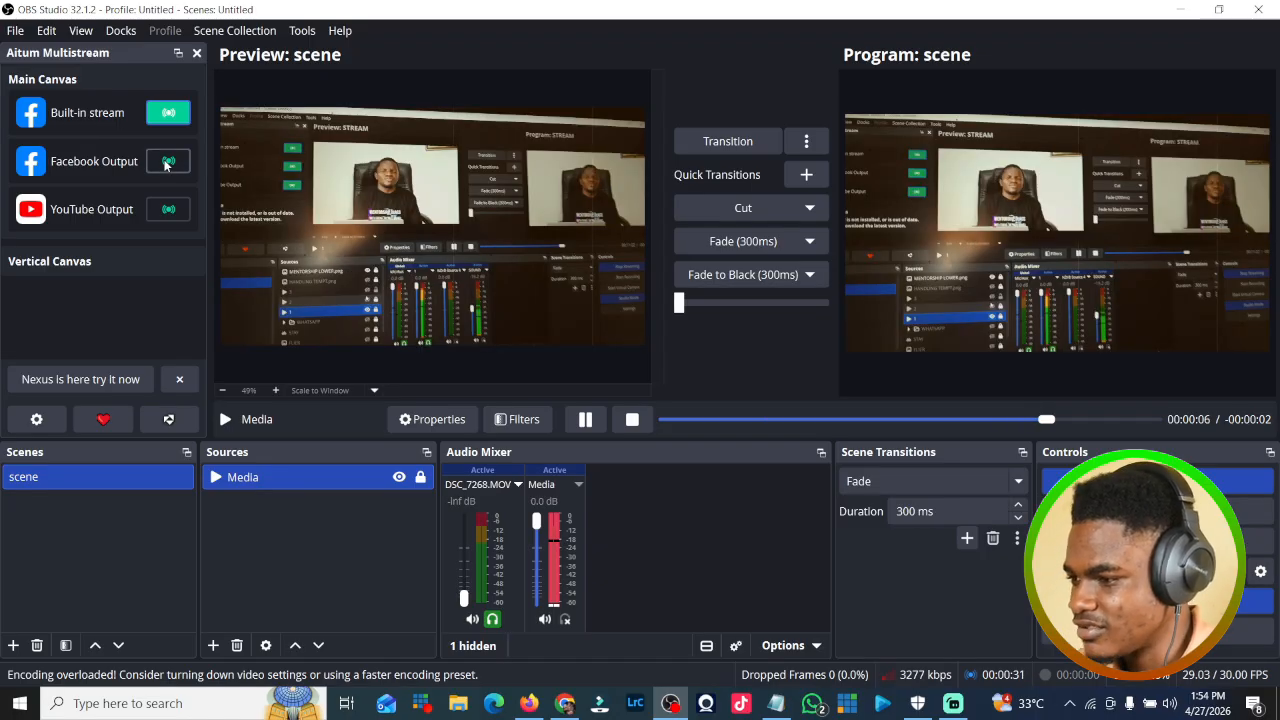
left_click(167, 162)
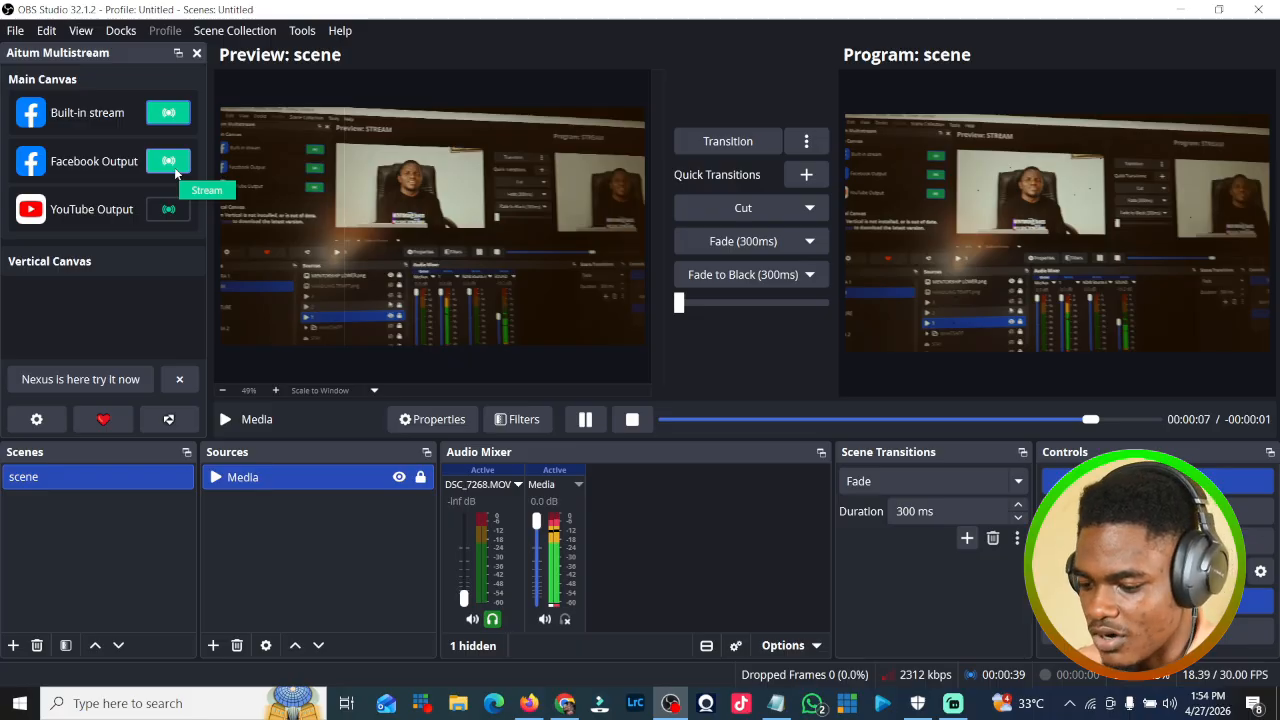
left_click(565, 703)
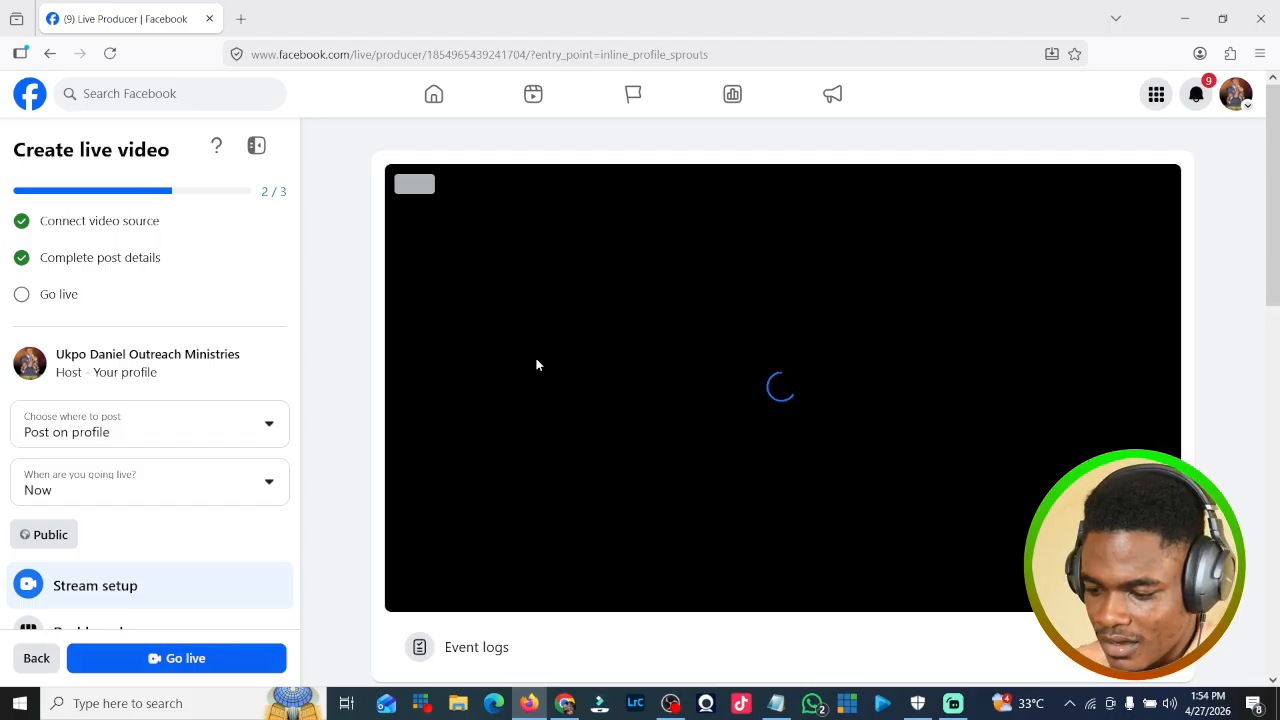
- Return to OBS Studio, start streaming the YouTube Output, and switch to YouTube Studio in Chrome to check the live preview
mouse_move(677, 707)
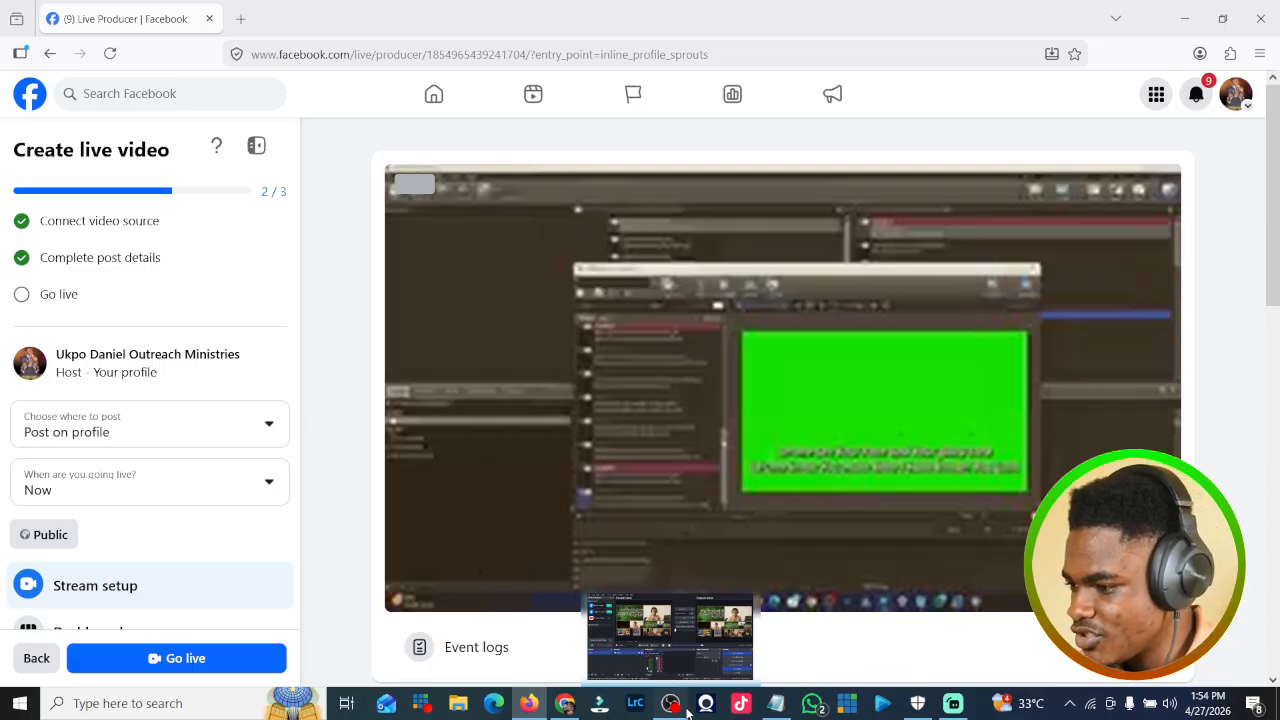
left_click(687, 709)
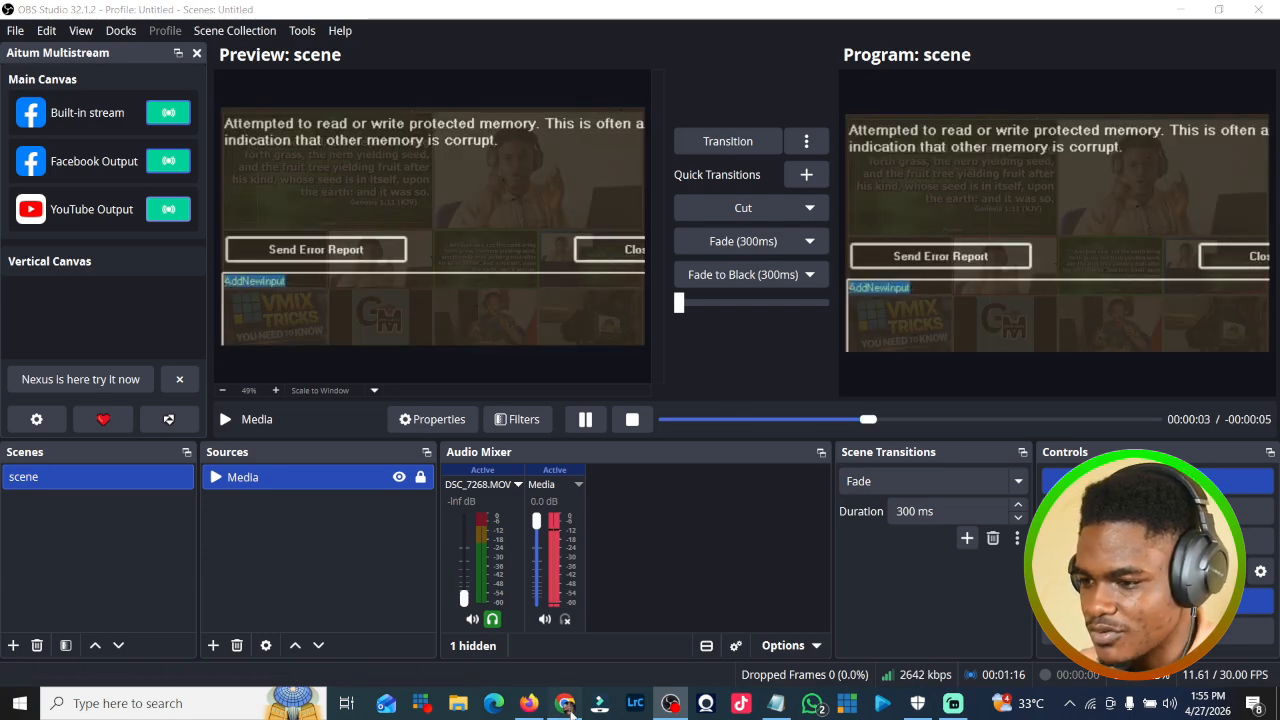
left_click(566, 705)
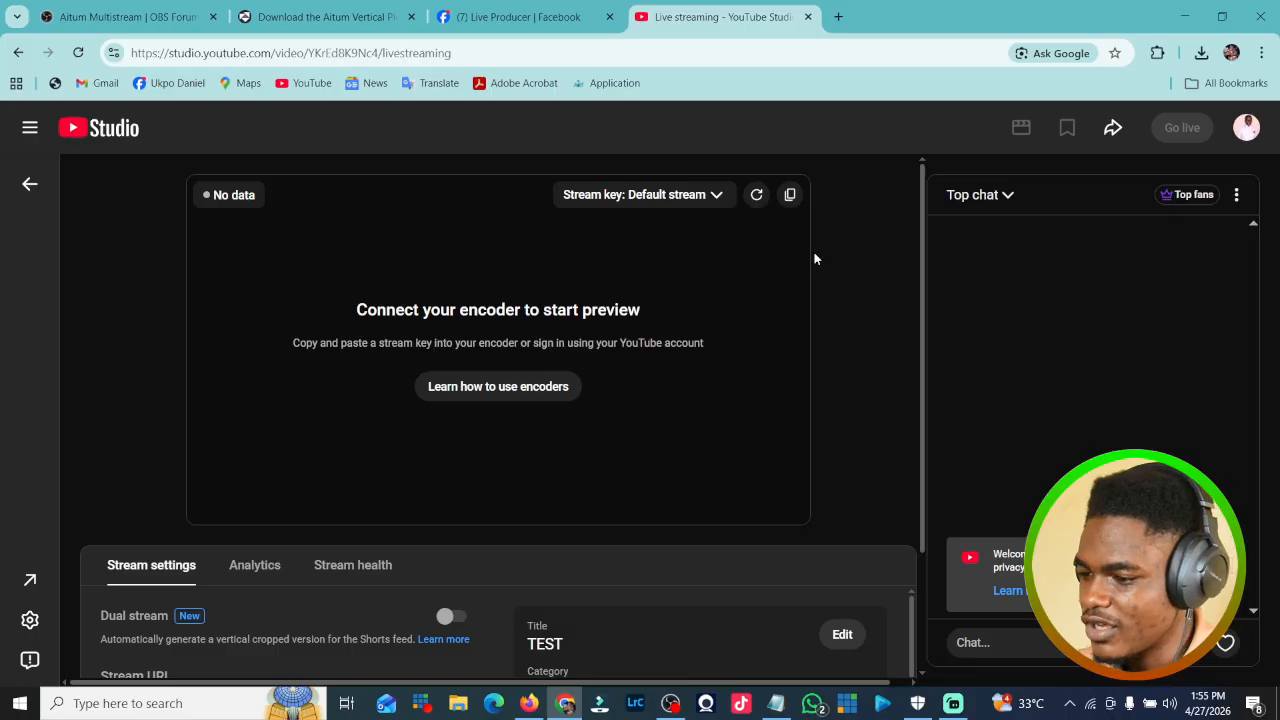